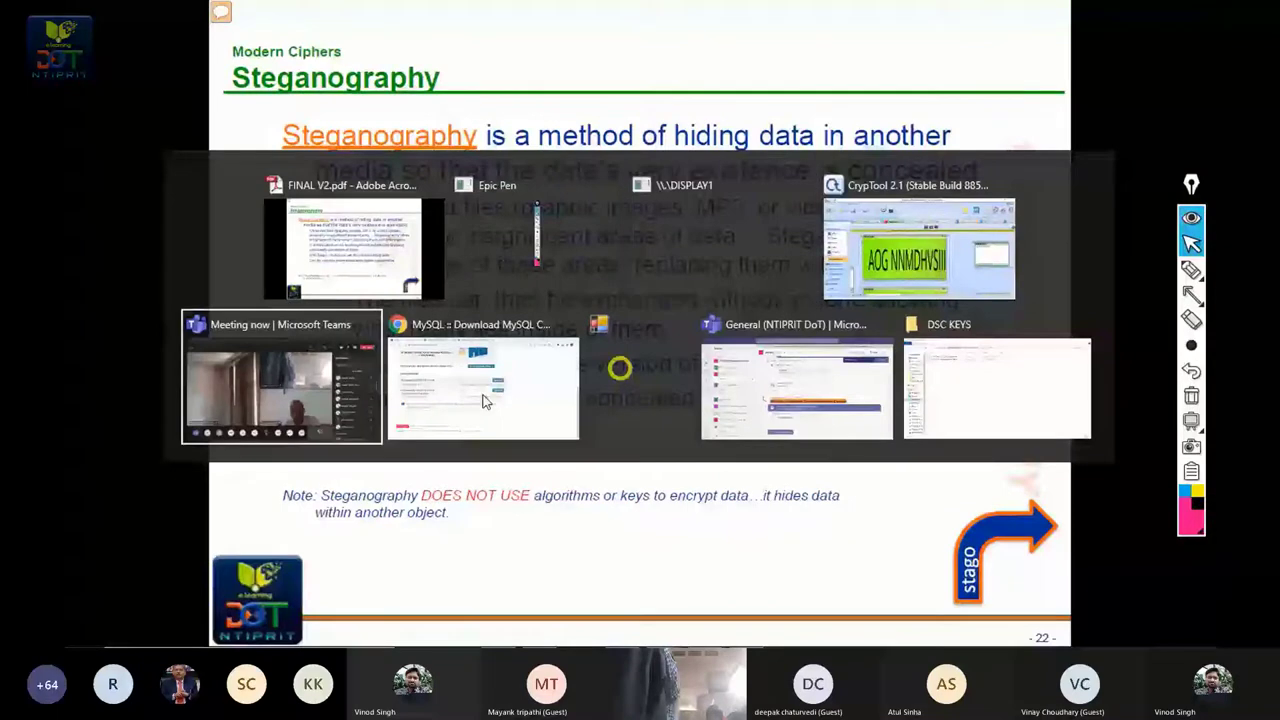
Step: Switch to the File Explorer window and open the STEGO folder inside the Demo folder
key("Tab")
key("Tab")
key("Tab")
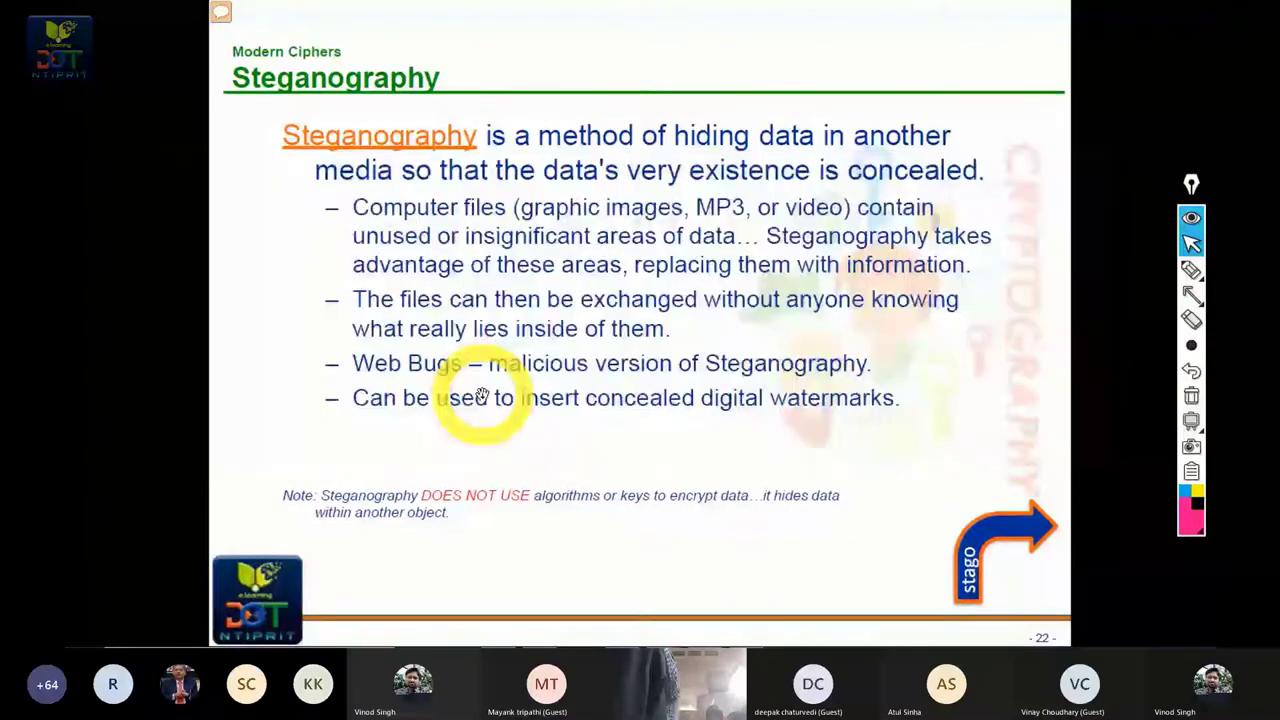
left_click(553, 57)
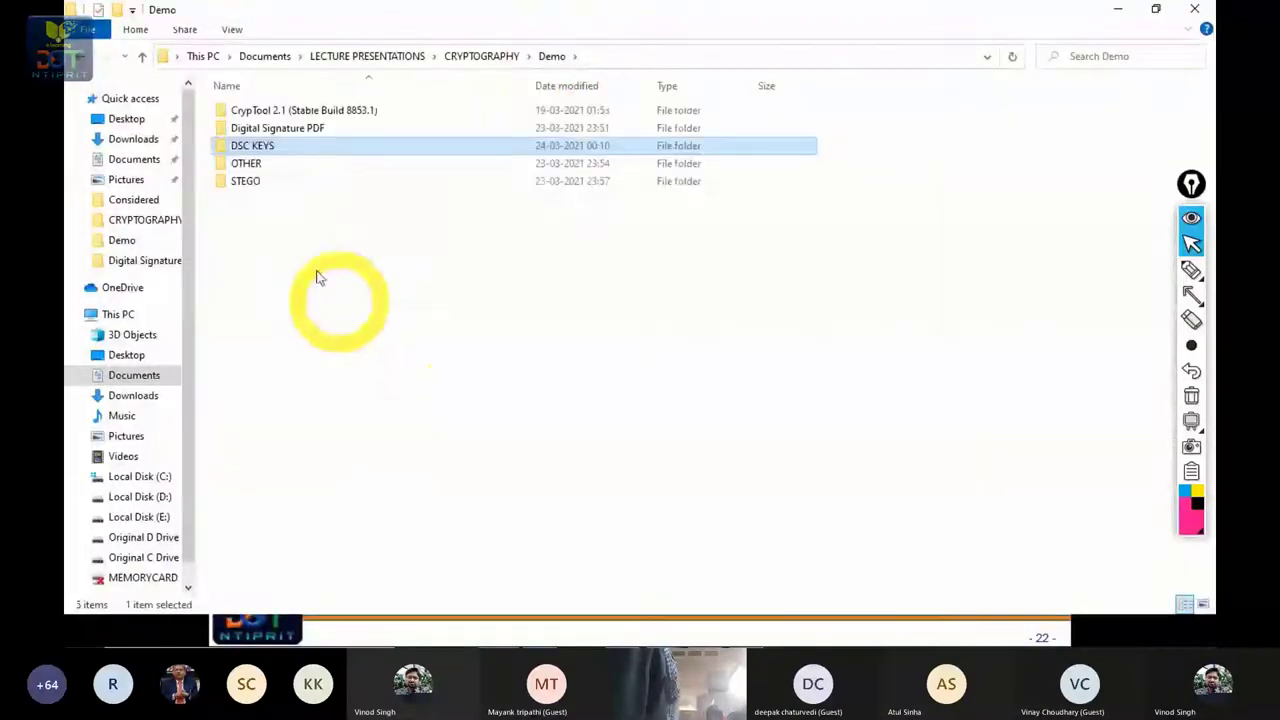
double_click(257, 178)
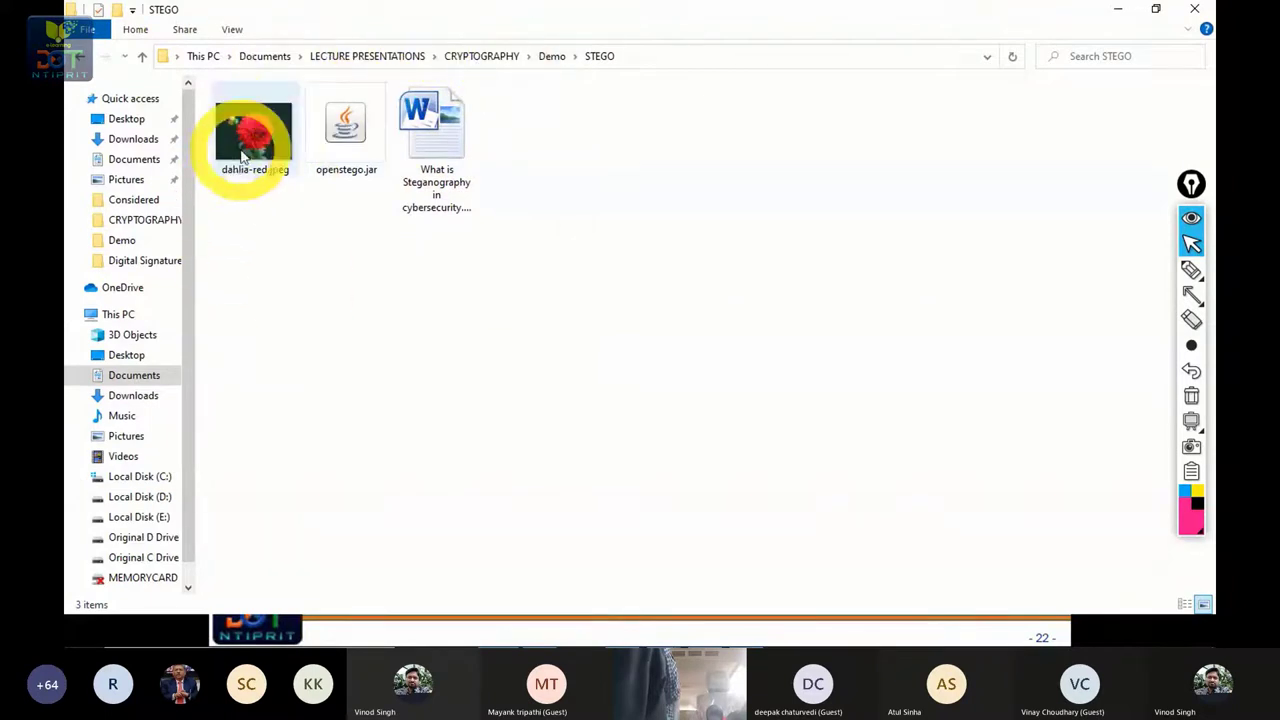
mouse_move(252, 176)
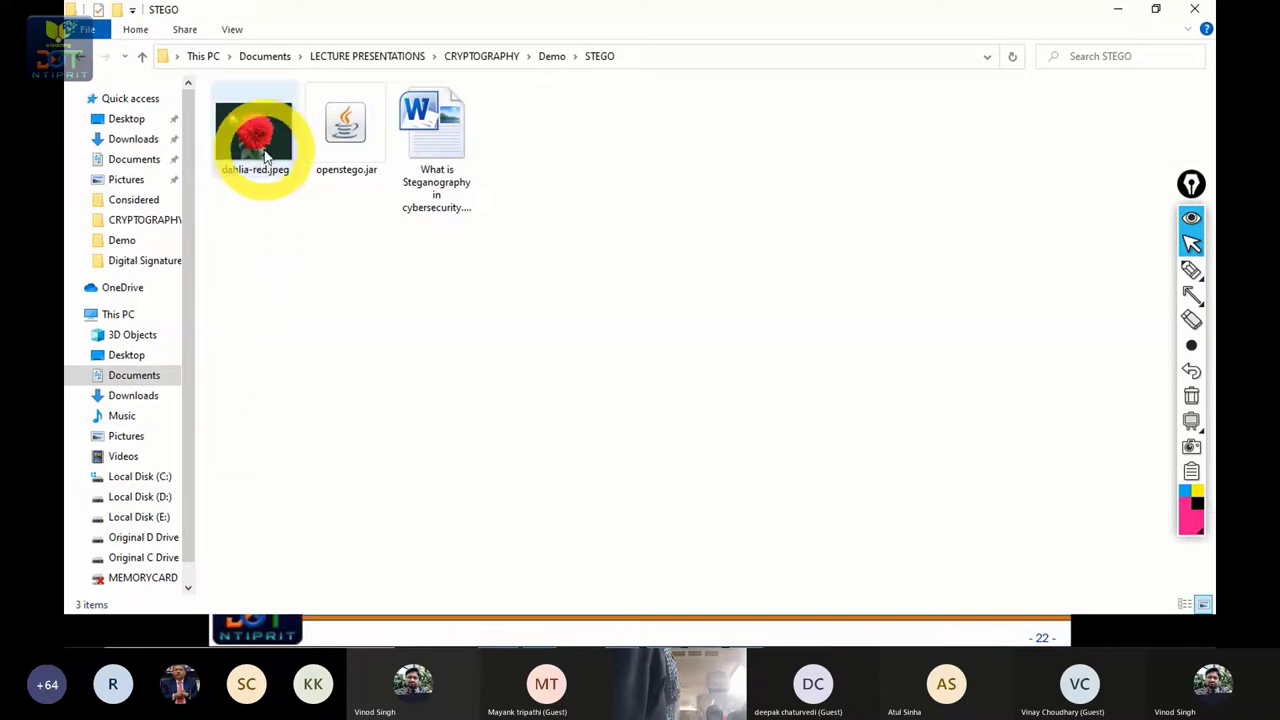
Step: View the document "What is Steganography in cybersecurity.docx" in Word, with the pen toolbar moved clear of the scrollbar, and close the document
left_click(443, 200)
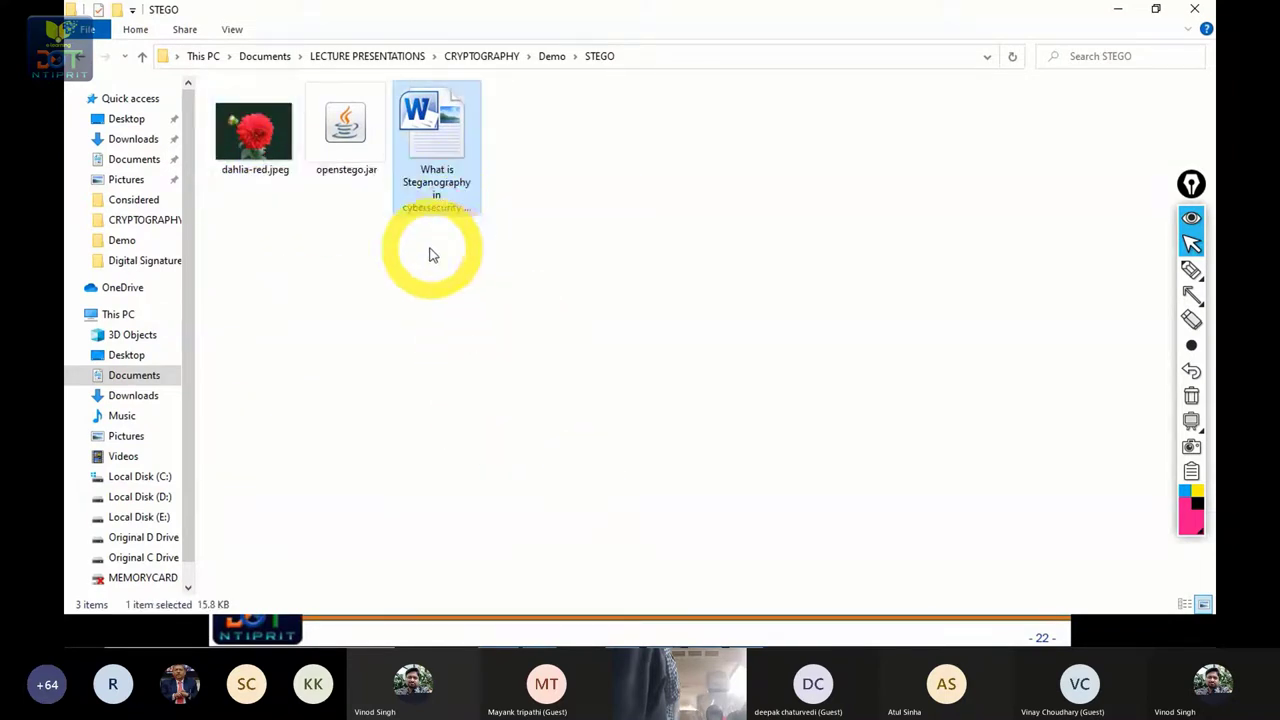
double_click(443, 177)
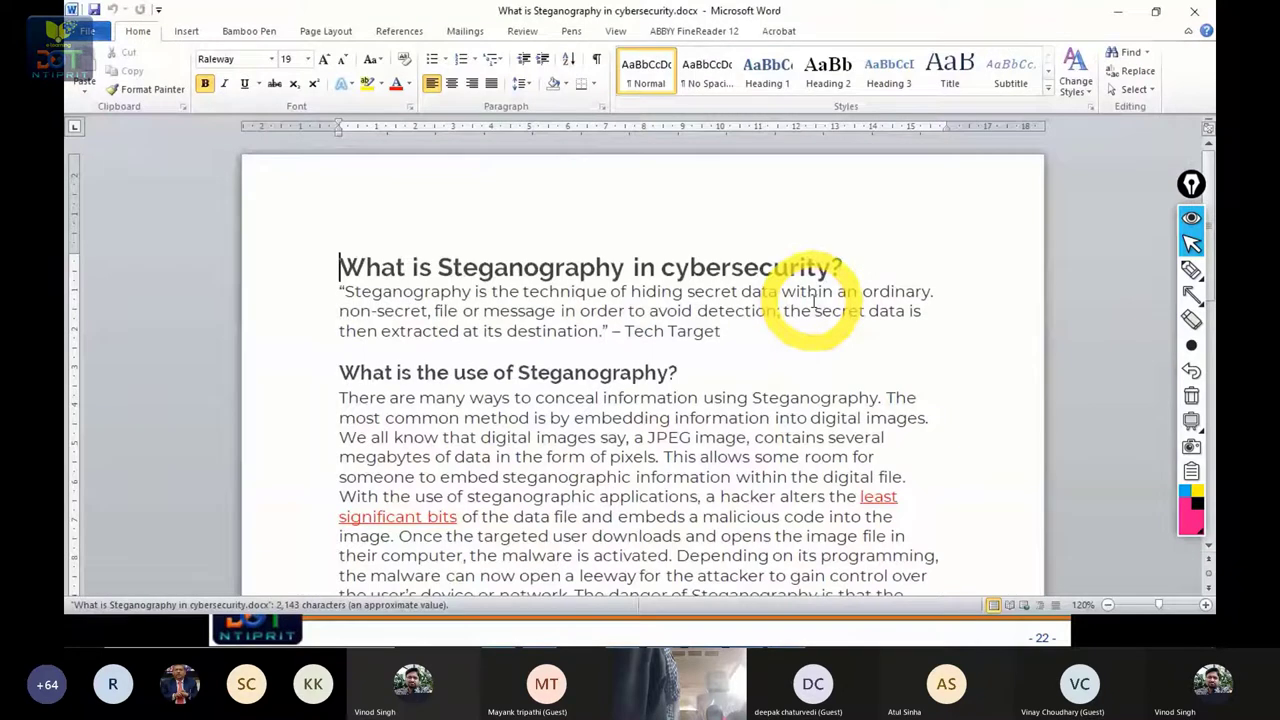
left_click_drag(1191, 186, 1098, 184)
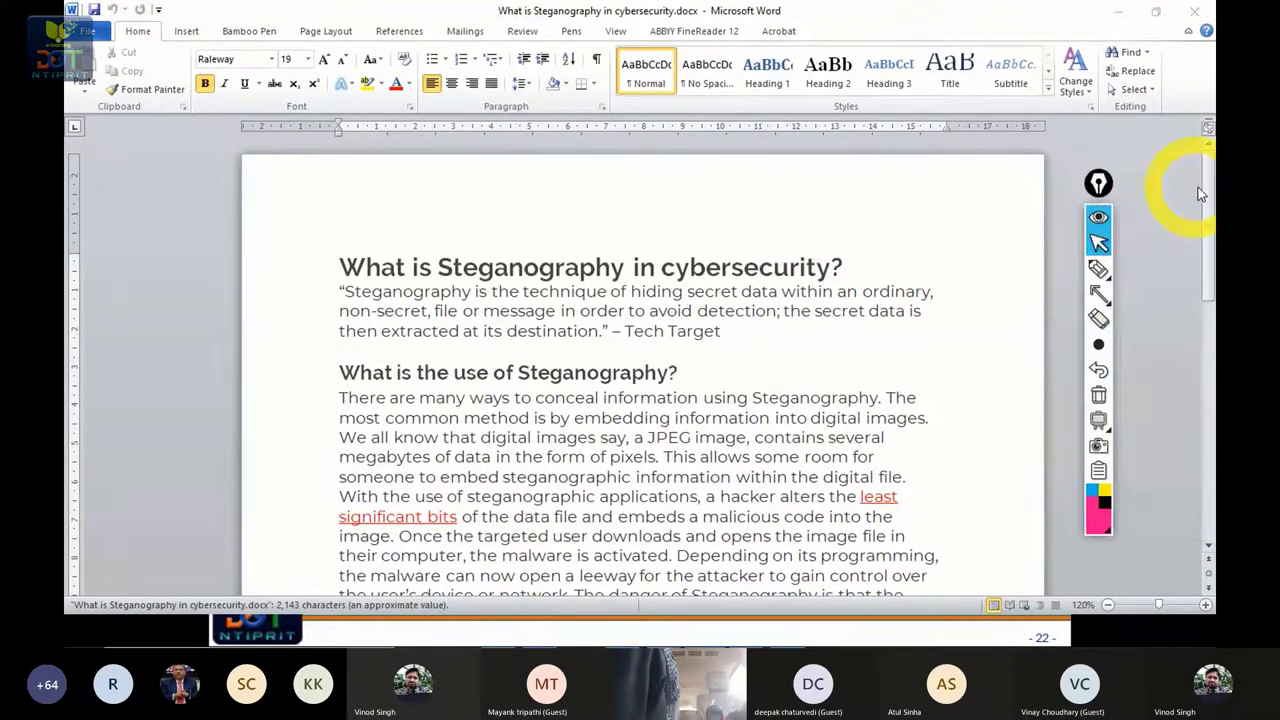
left_click_drag(1207, 190, 1198, 8)
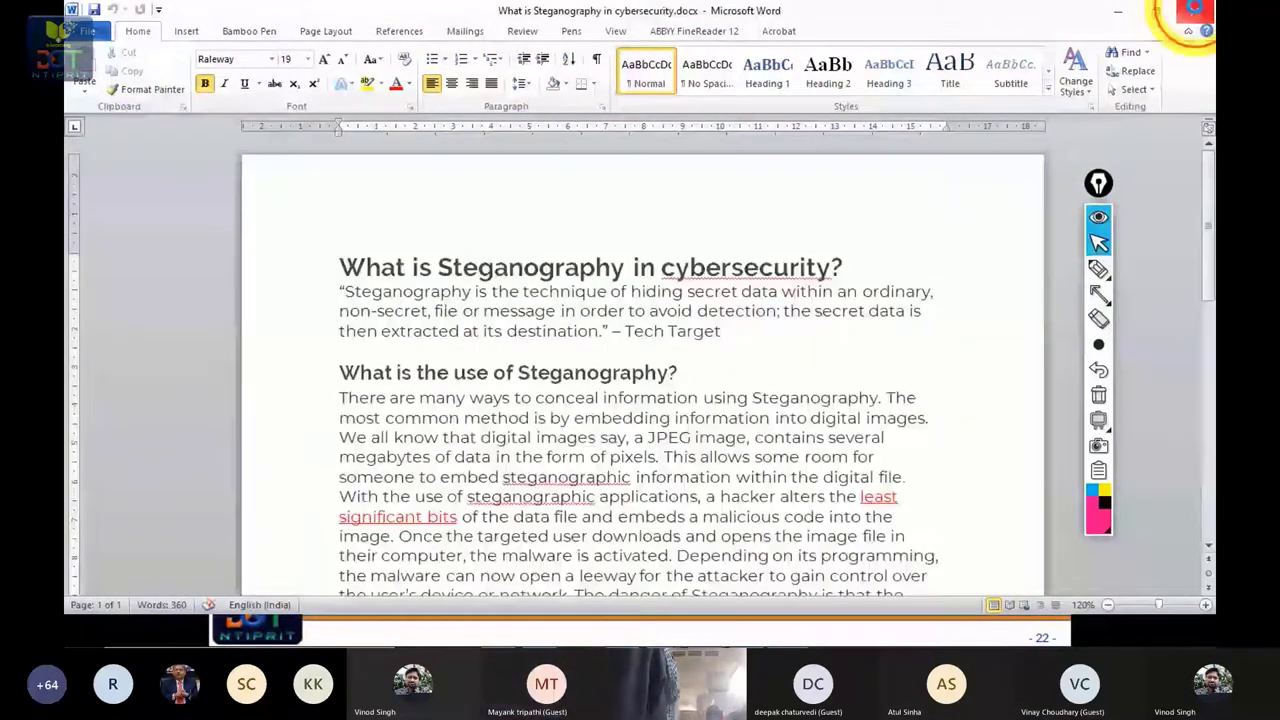
left_click(1198, 8)
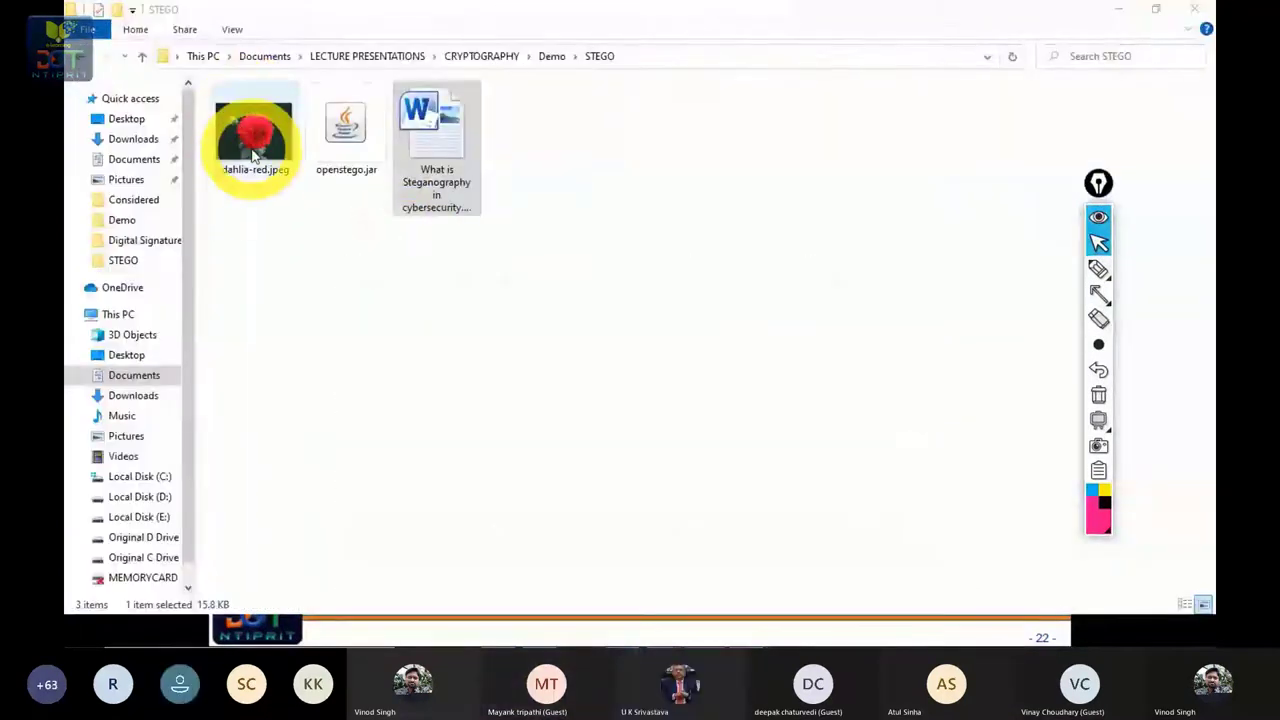
Step: Launch OpenStego from openstego.jar in the STEGO folder
left_click(252, 133)
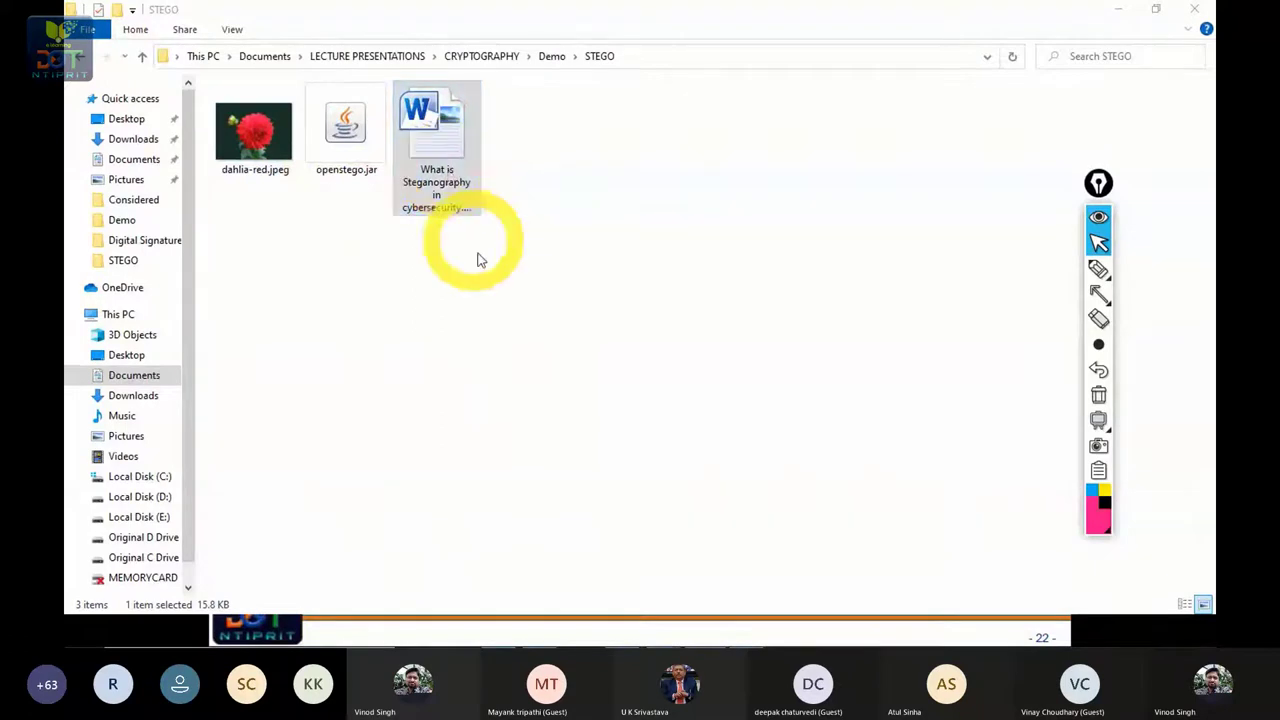
double_click(344, 128)
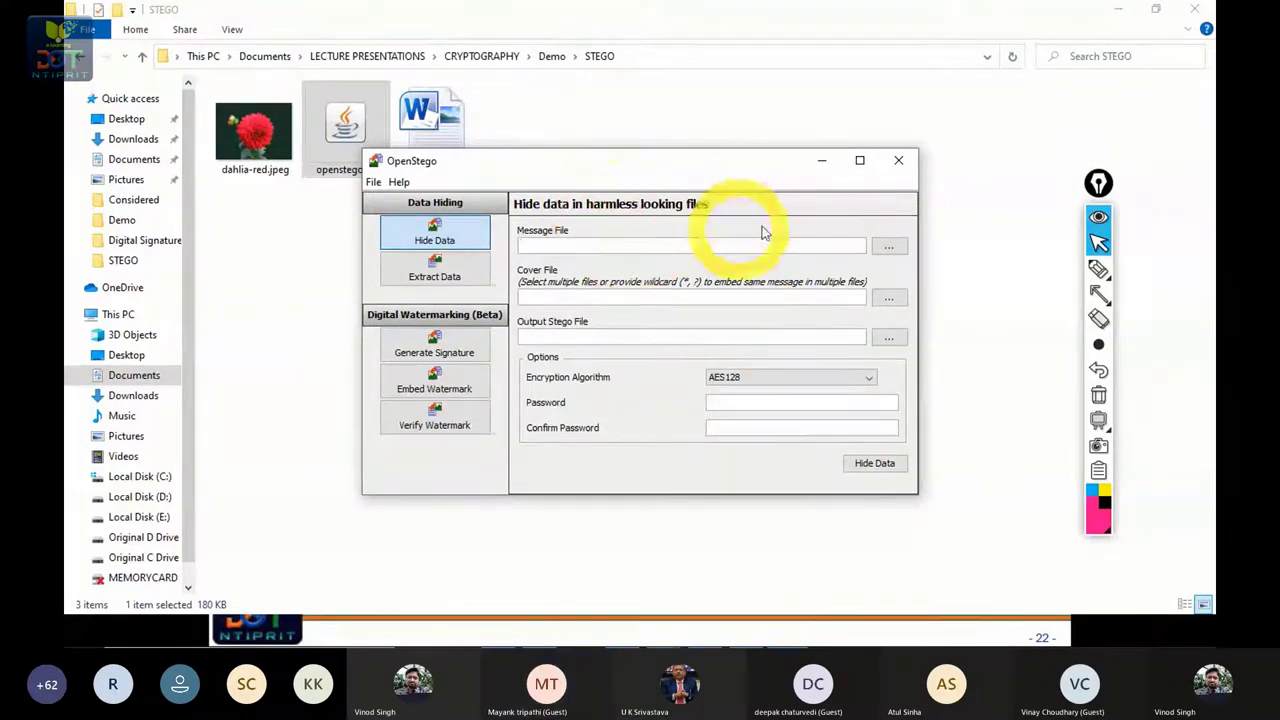
Step: Set the message file to "What is Steganography in cybersecurity.docx" from Documents\LECTURE PRESENTATIONS\CRYPTOGRAPHY\Demo\STEGO
left_click(858, 245)
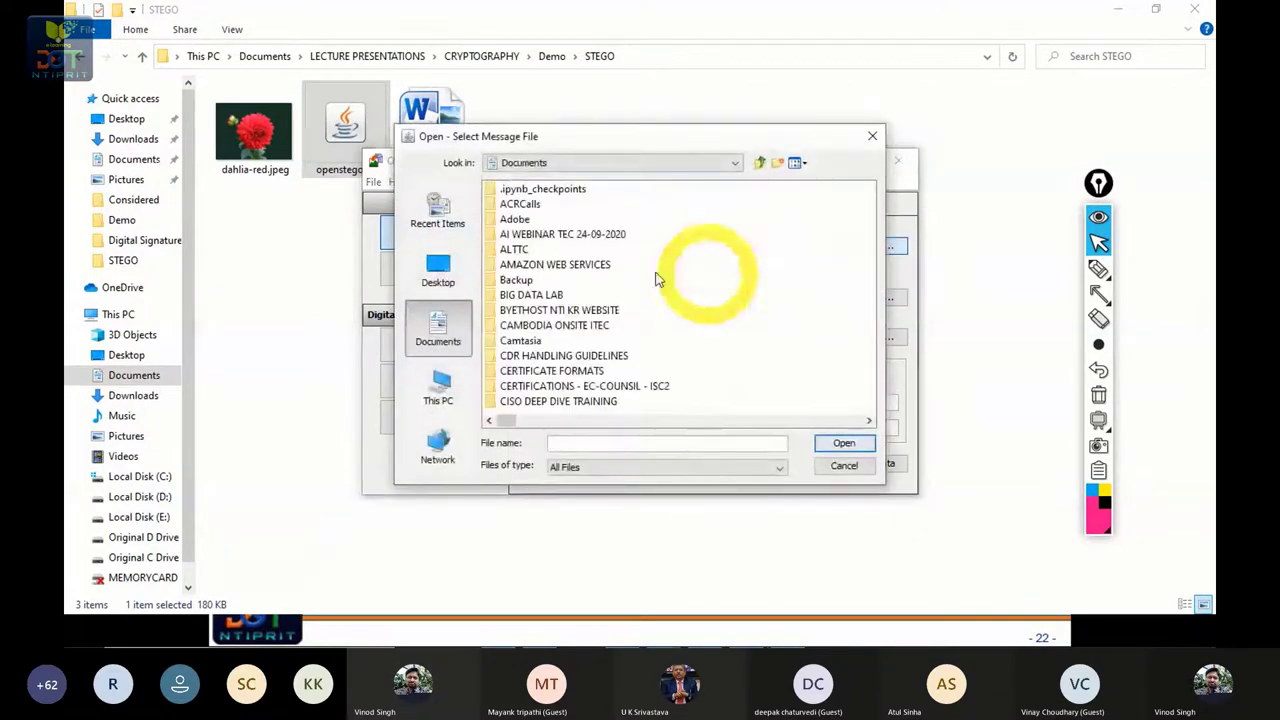
left_click_drag(455, 136, 562, 190)
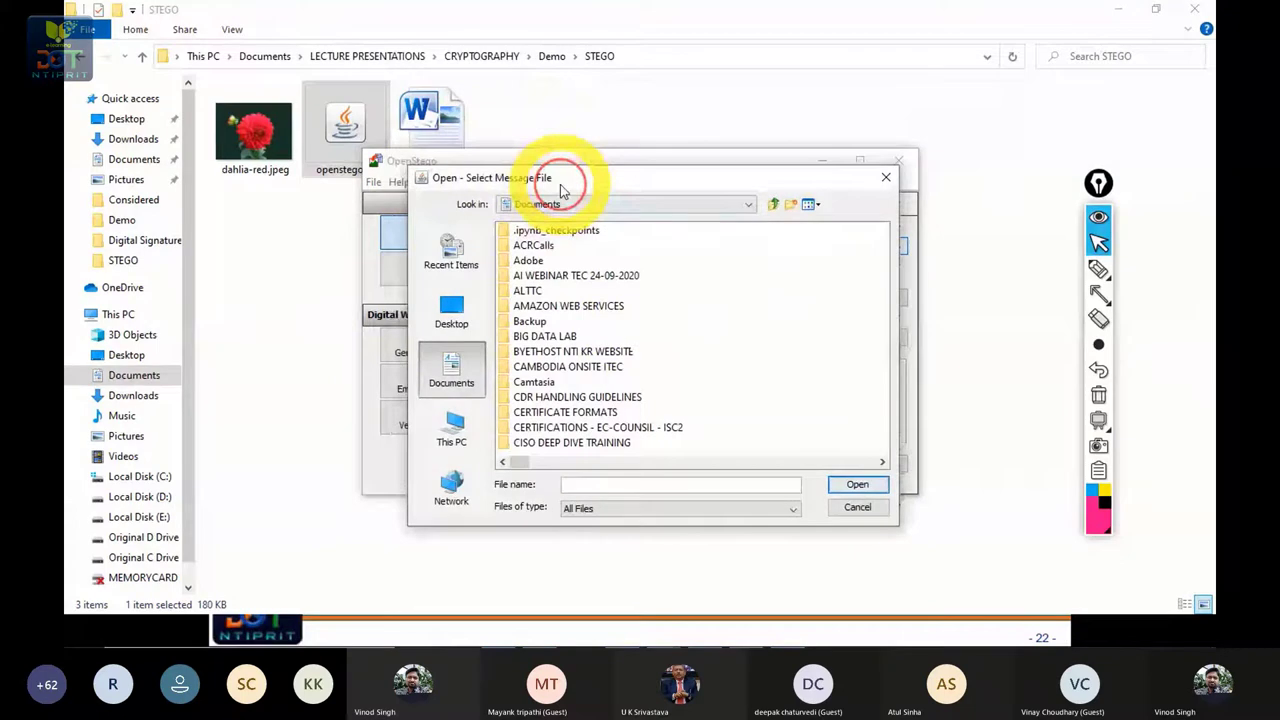
left_click(545, 366)
type("lec")
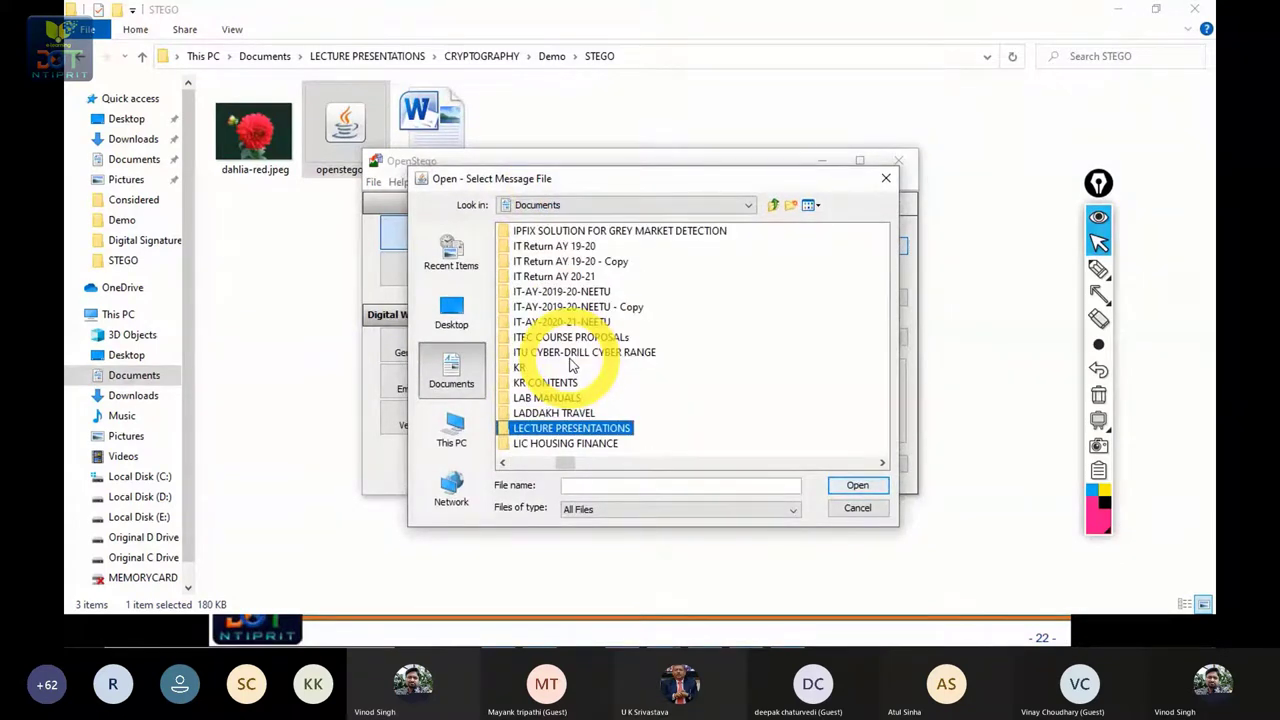
key("Return")
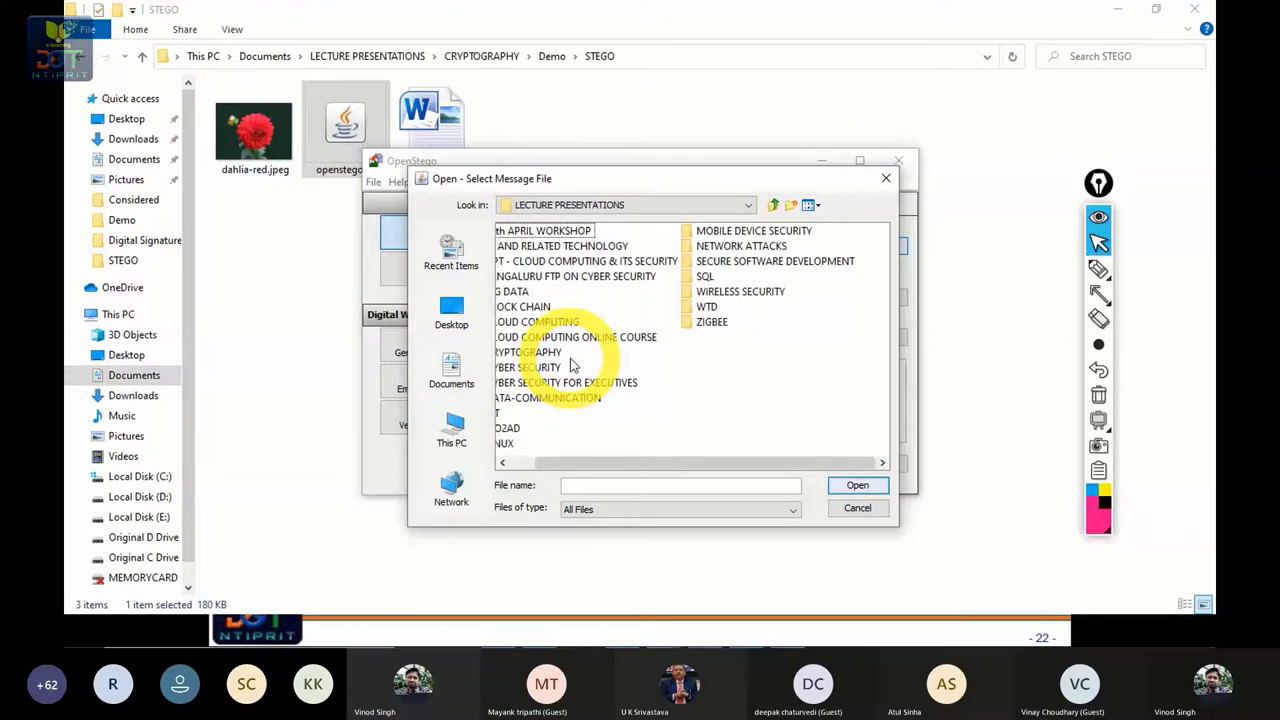
scroll(550, 420, "left", 2)
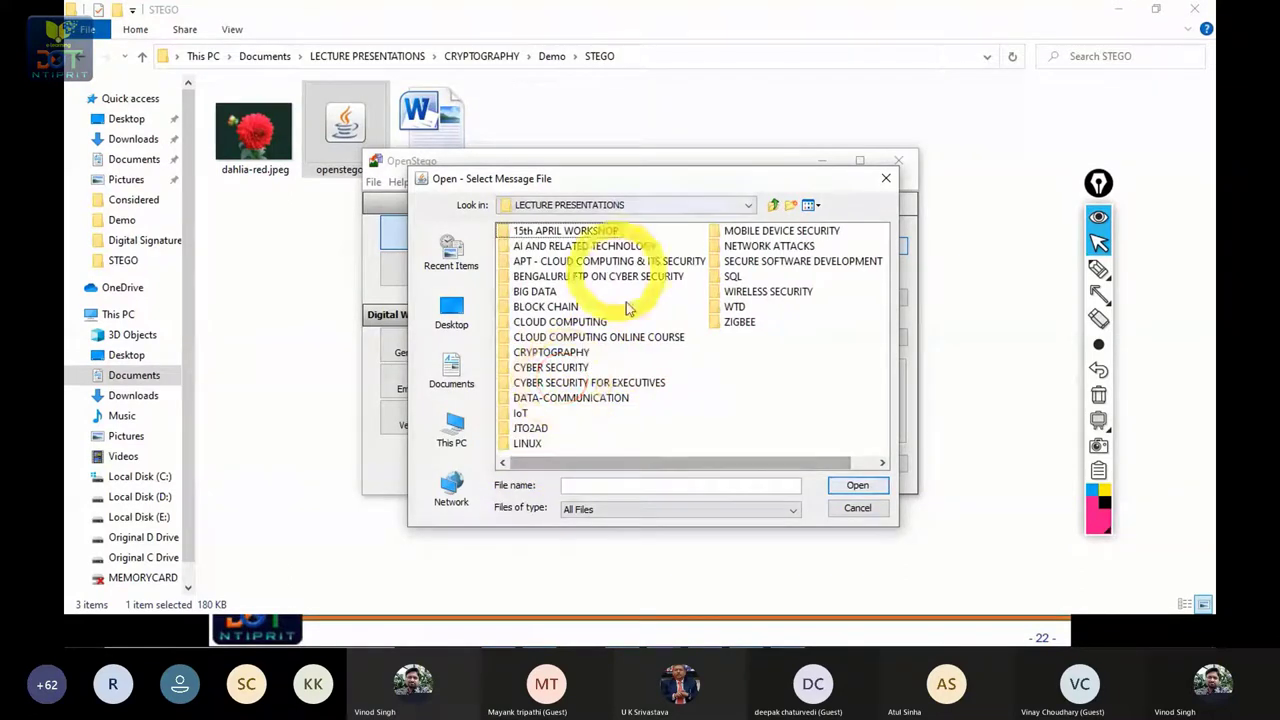
double_click(551, 352)
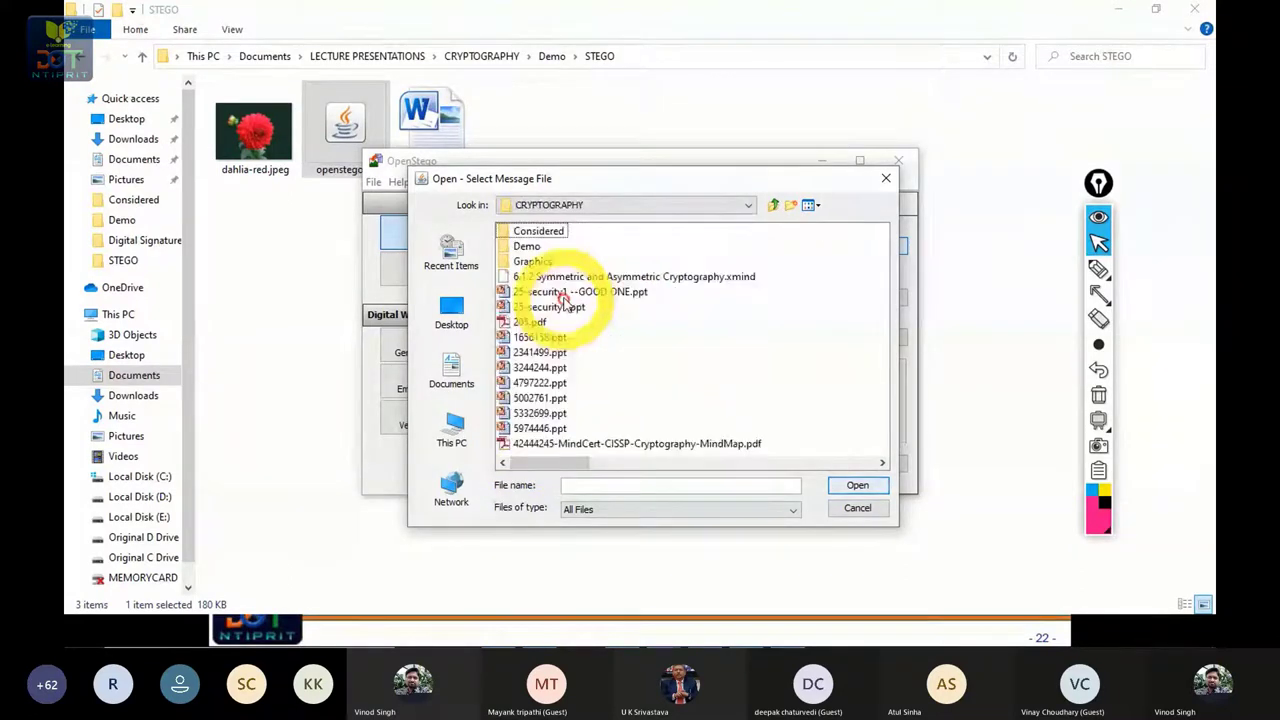
double_click(526, 246)
left_click(528, 291)
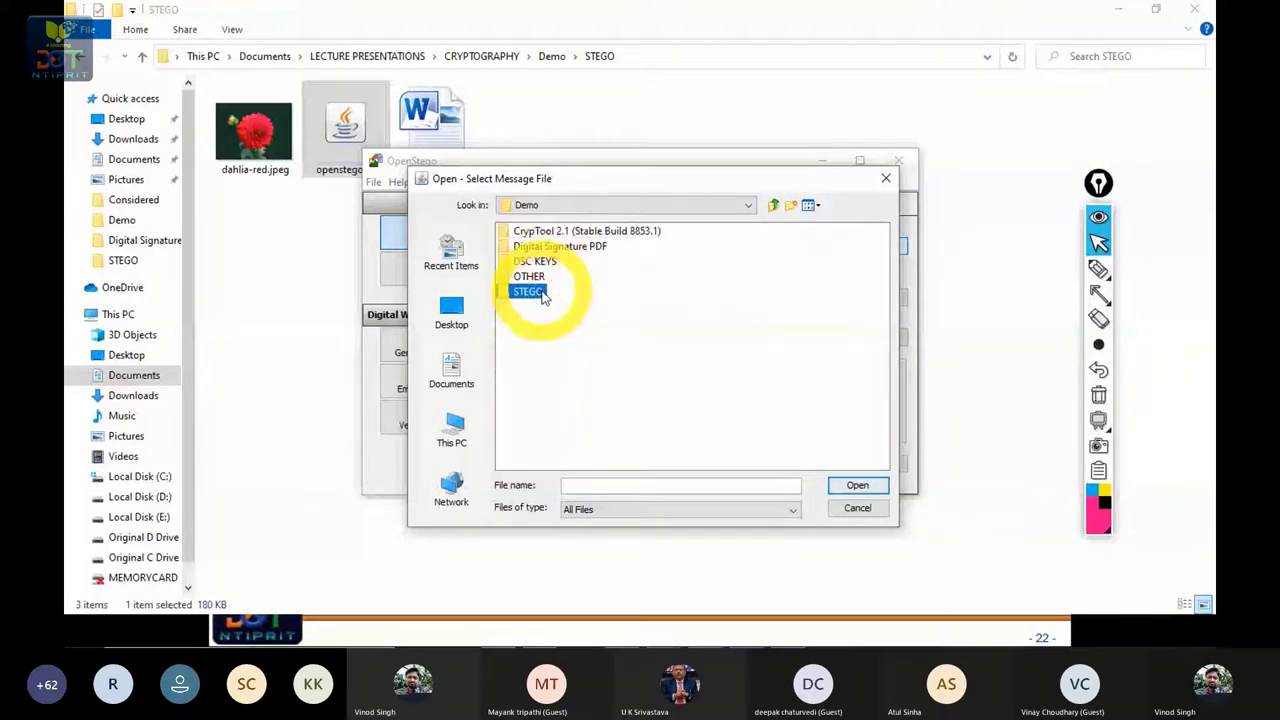
left_click(520, 290)
double_click(586, 300)
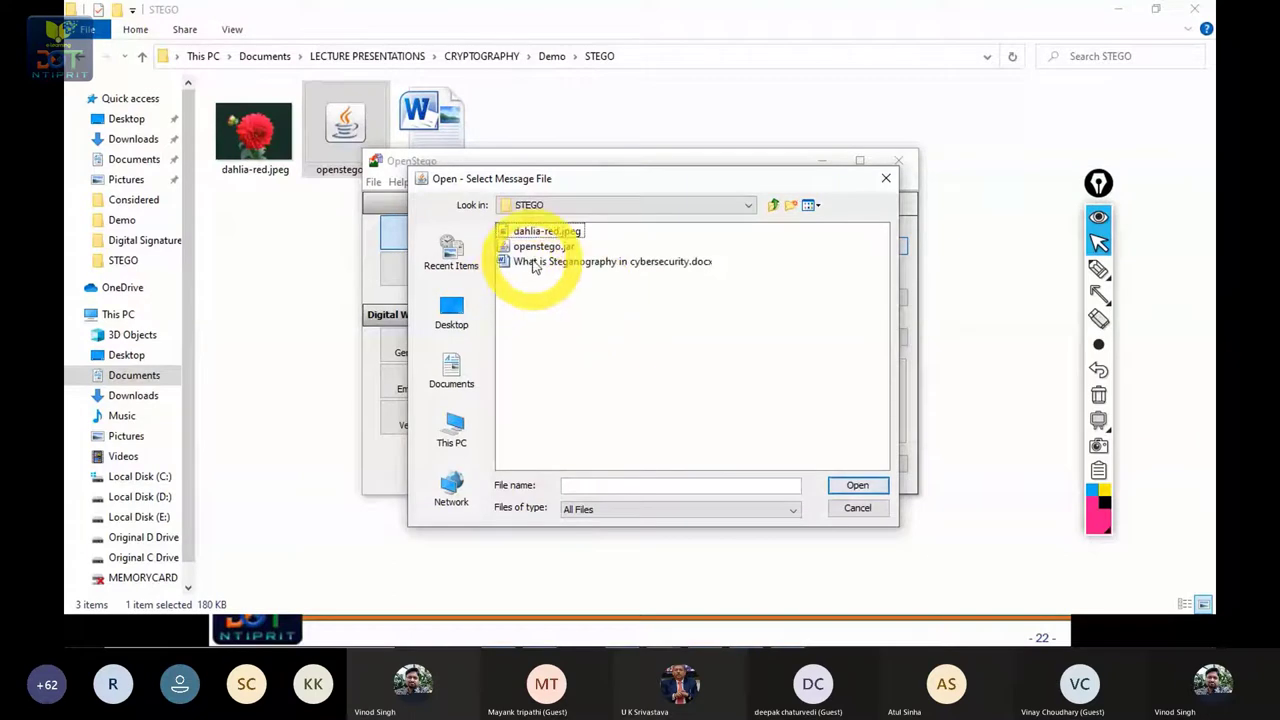
left_click(560, 261)
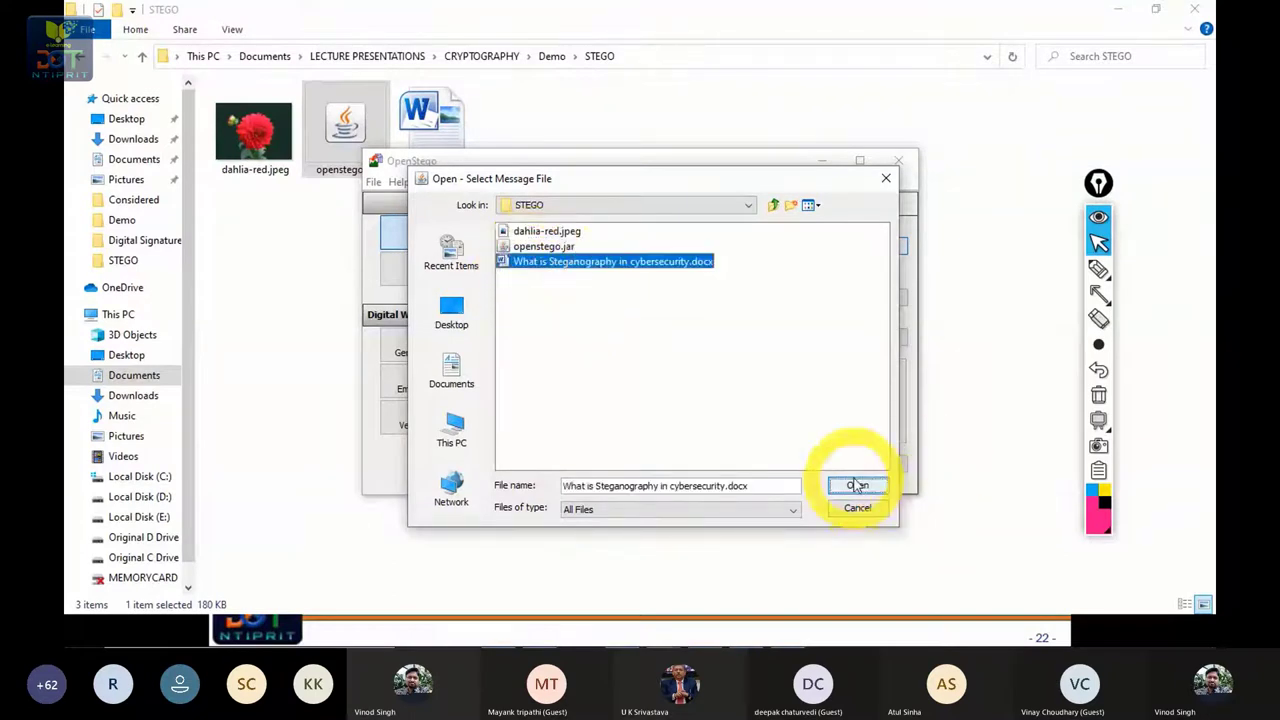
left_click(856, 486)
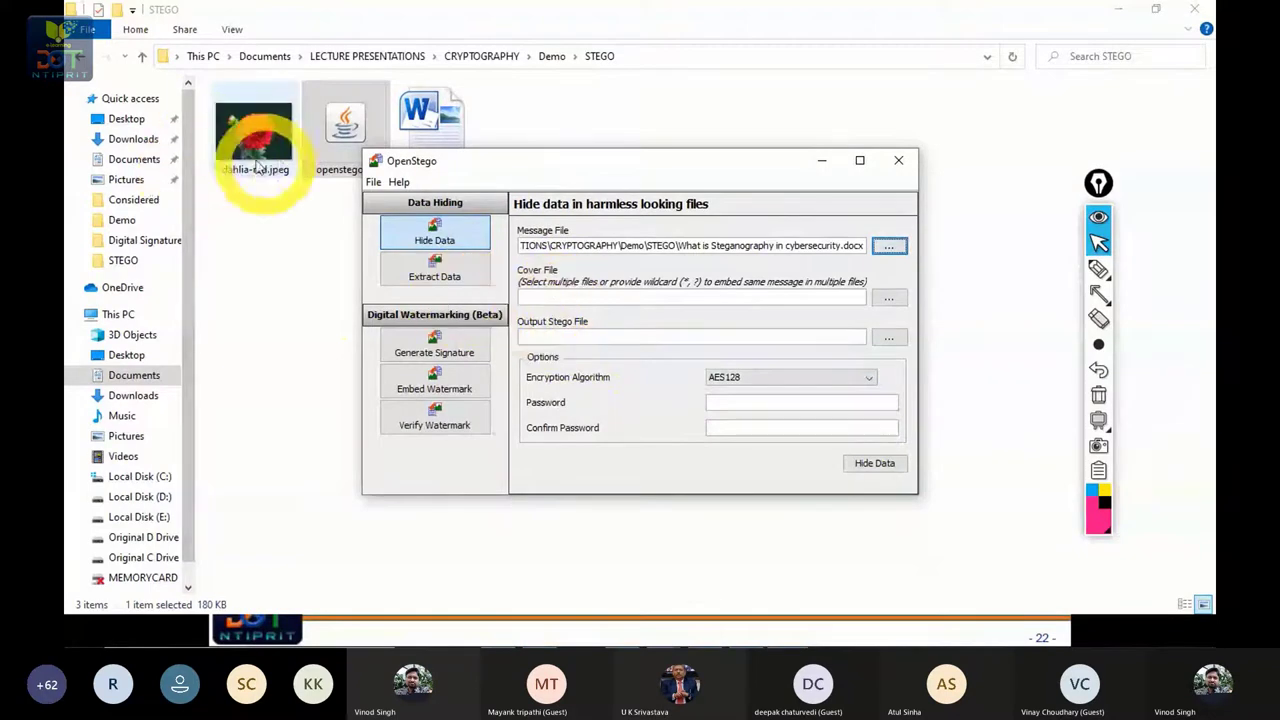
Step: Set dahlia-red.jpeg as the cover file and name the output stego file STEGO.png in the STEGO folder
left_click(887, 297)
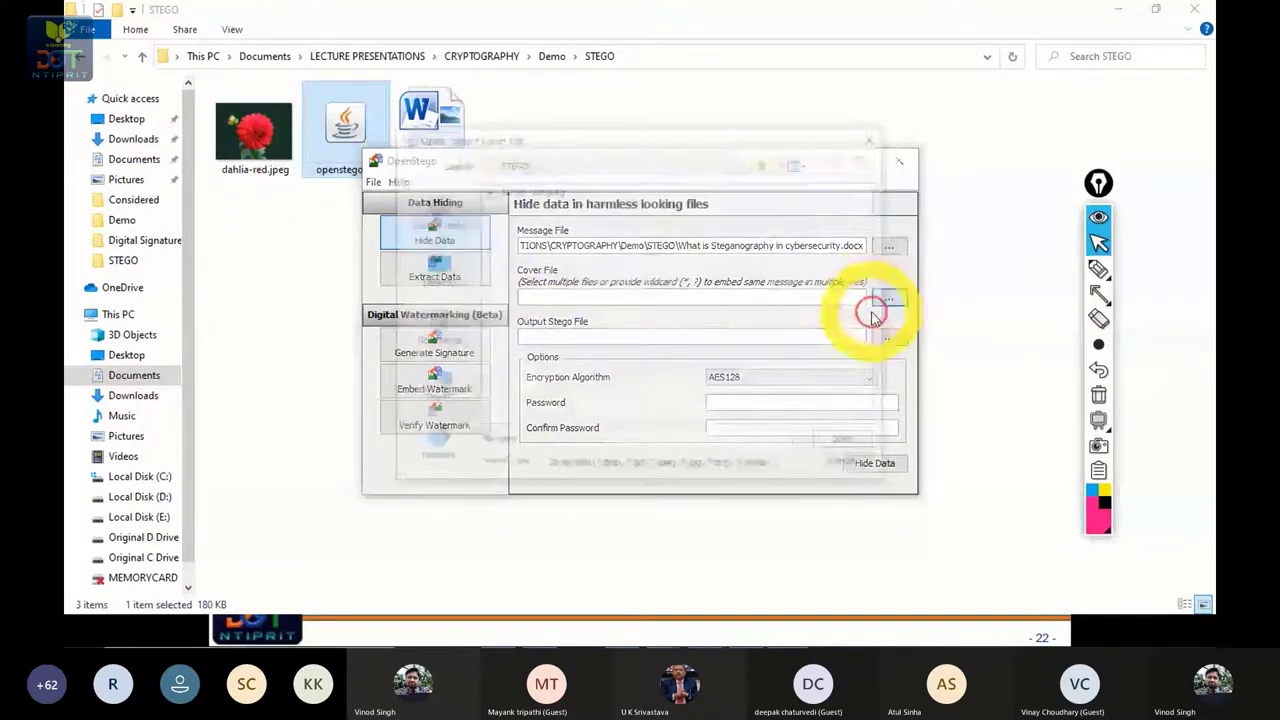
left_click(526, 193)
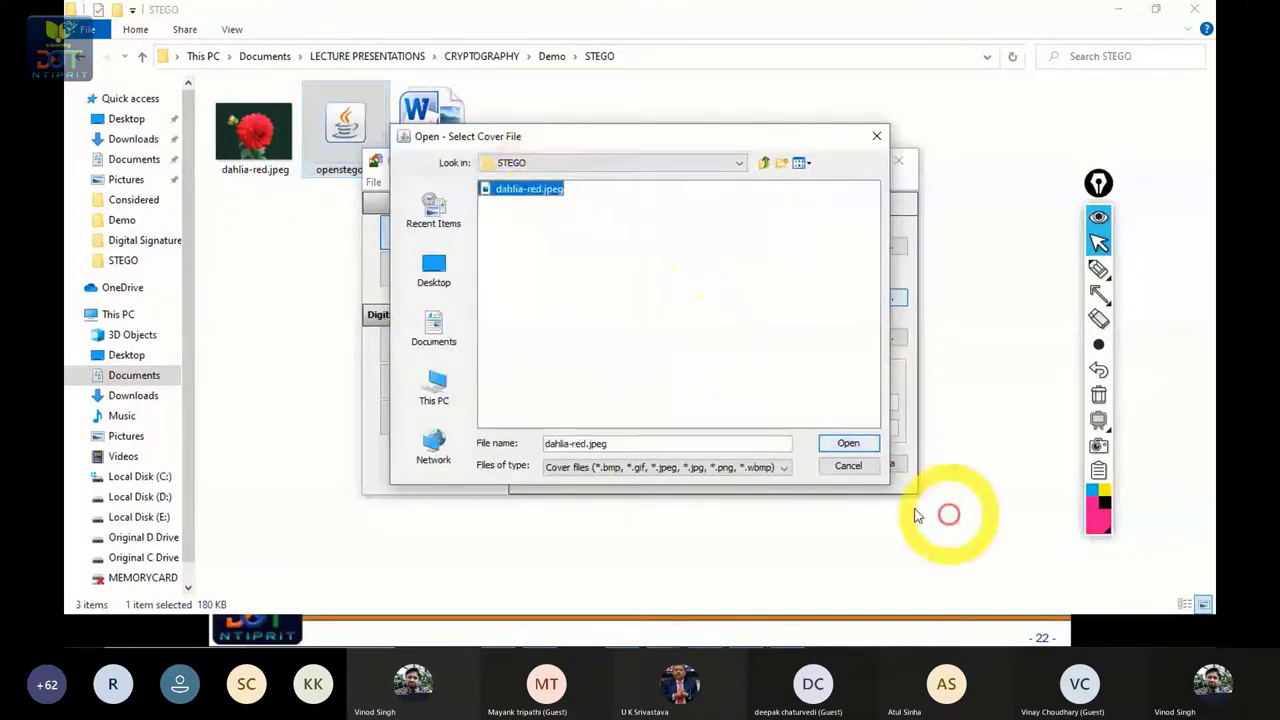
left_click(843, 443)
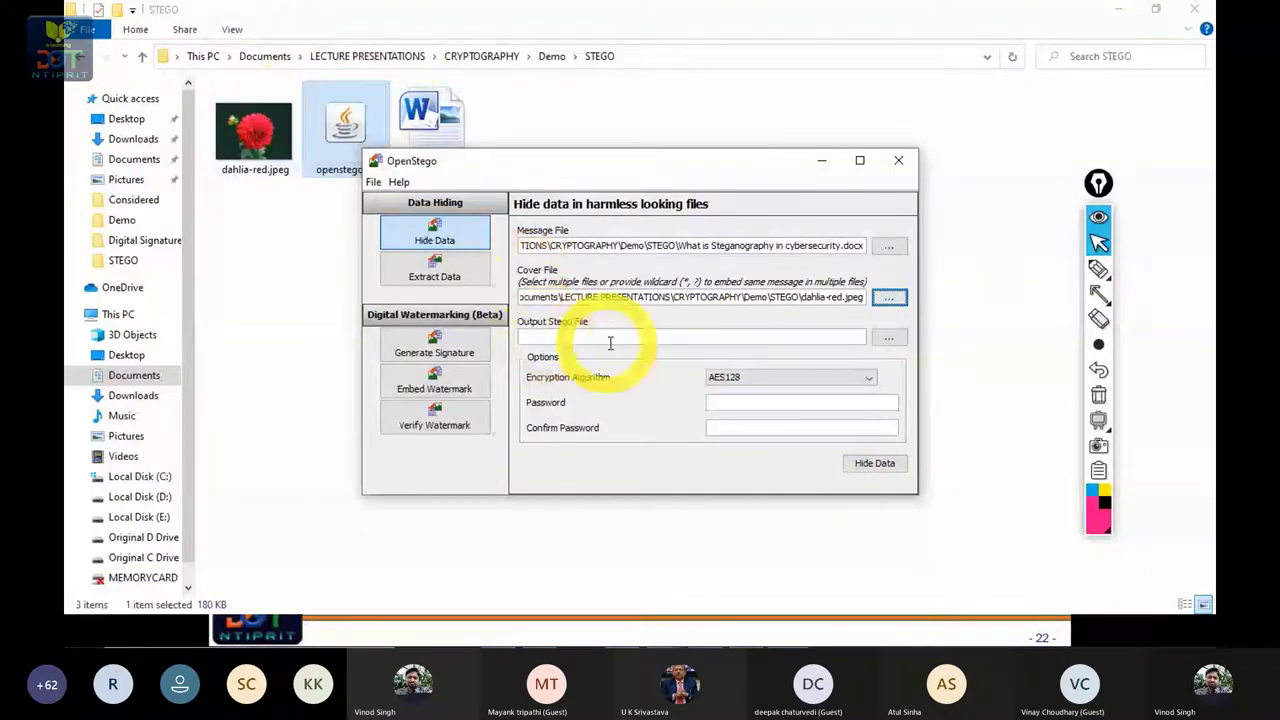
left_click(886, 337)
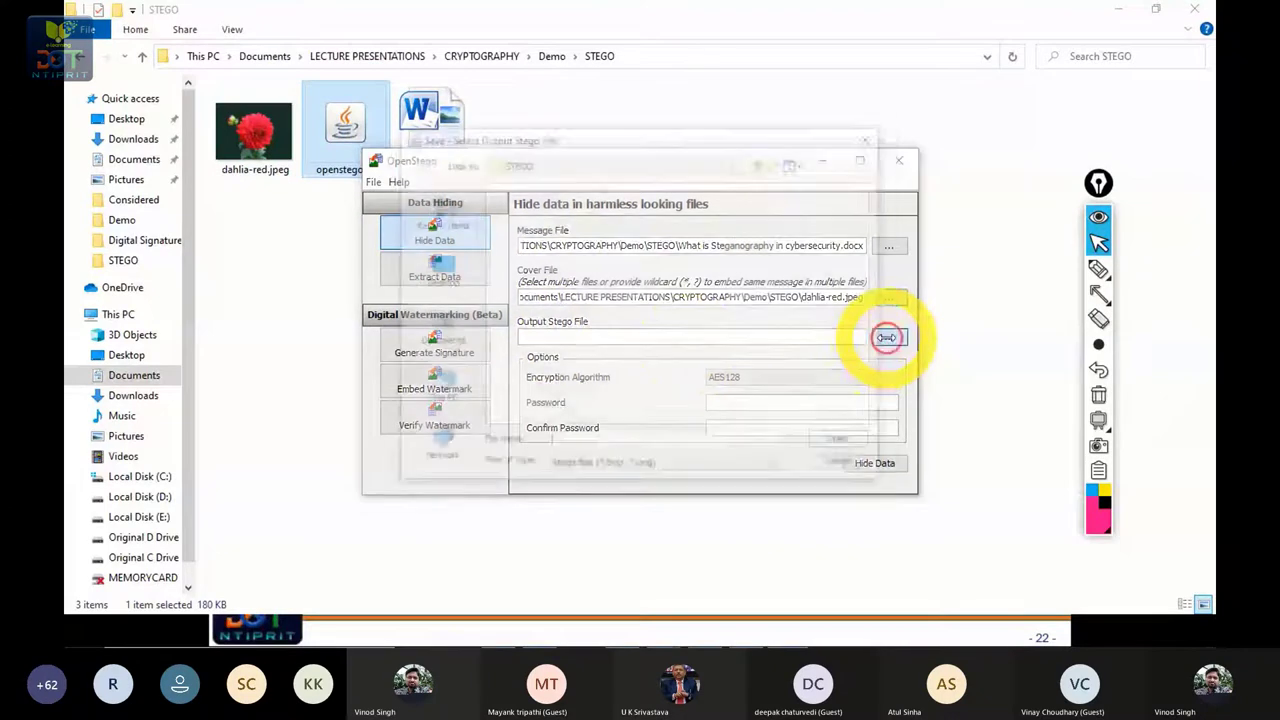
type("sTEGO.png")
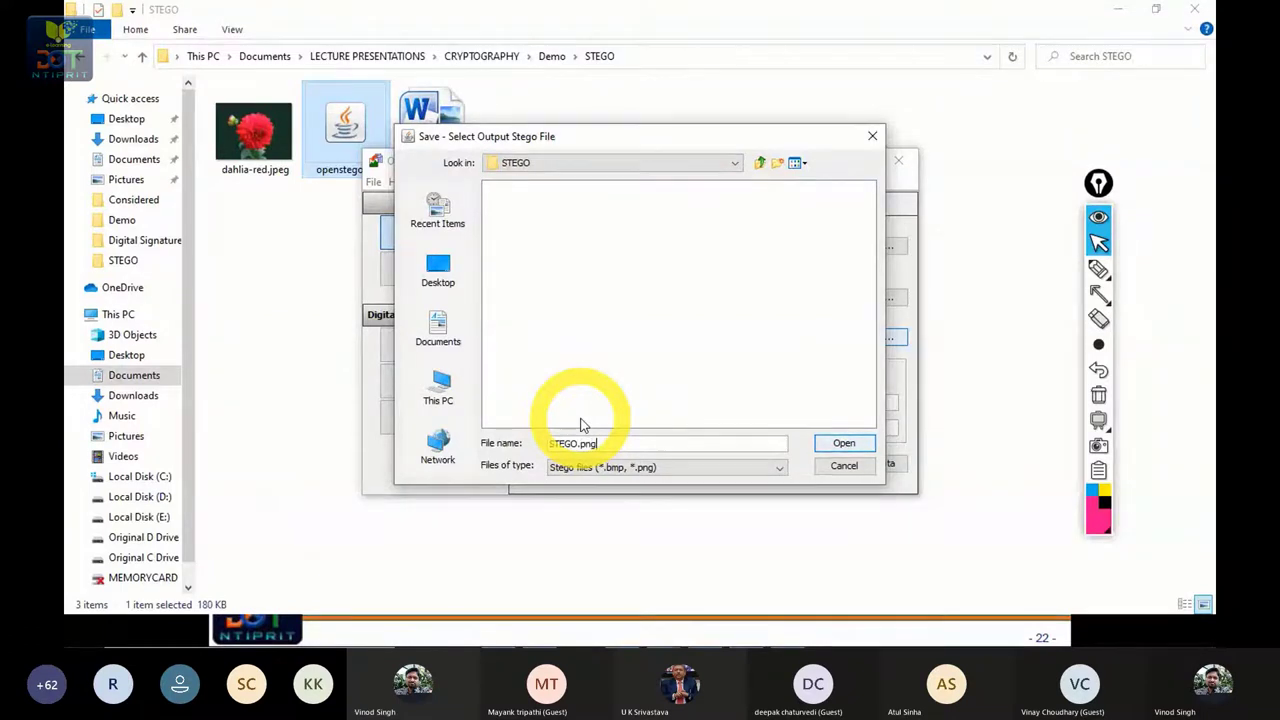
left_click(832, 443)
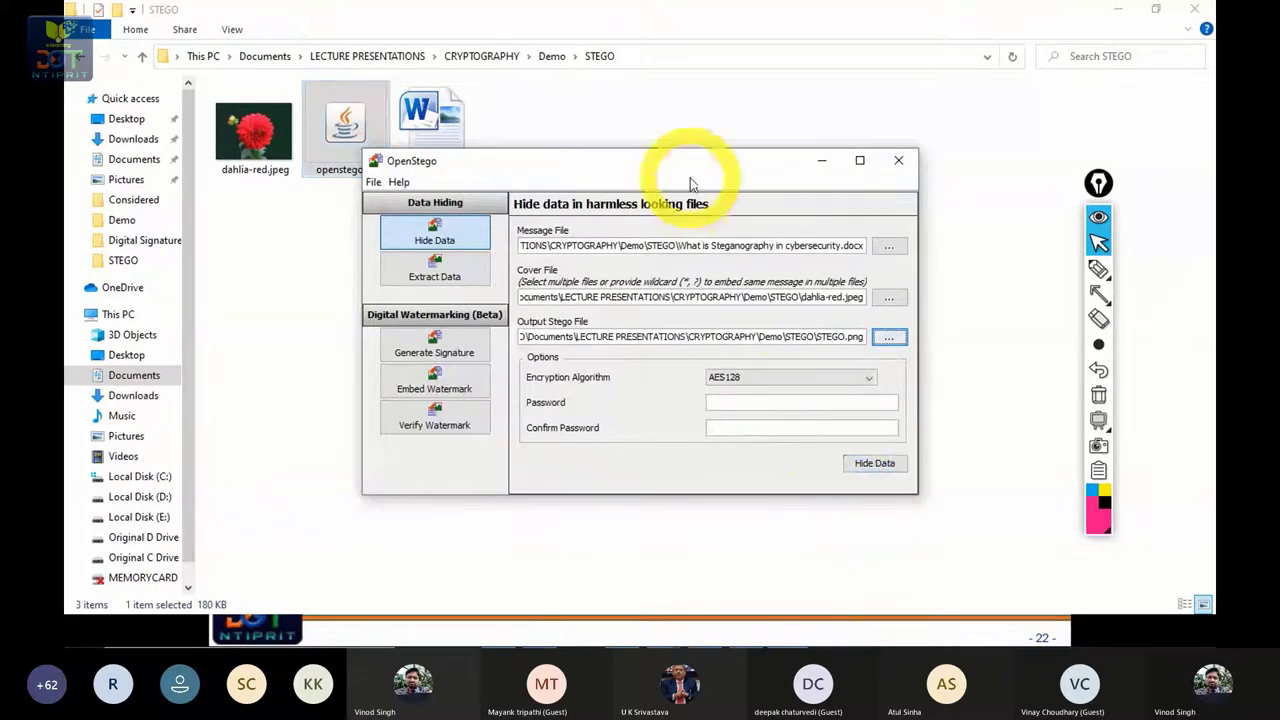
Step: Move the OpenStego window clear of the folder's files and hide the document in the cover image without a password
left_click_drag(690, 177, 800, 278)
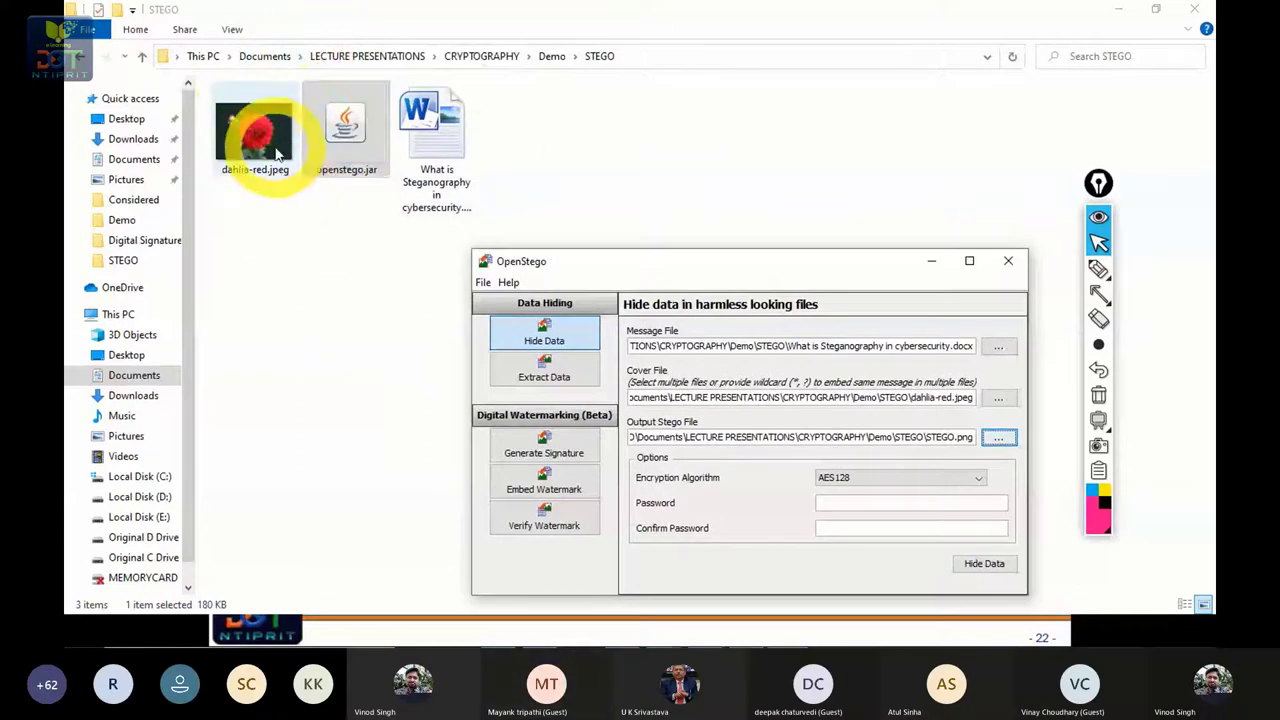
left_click(984, 563)
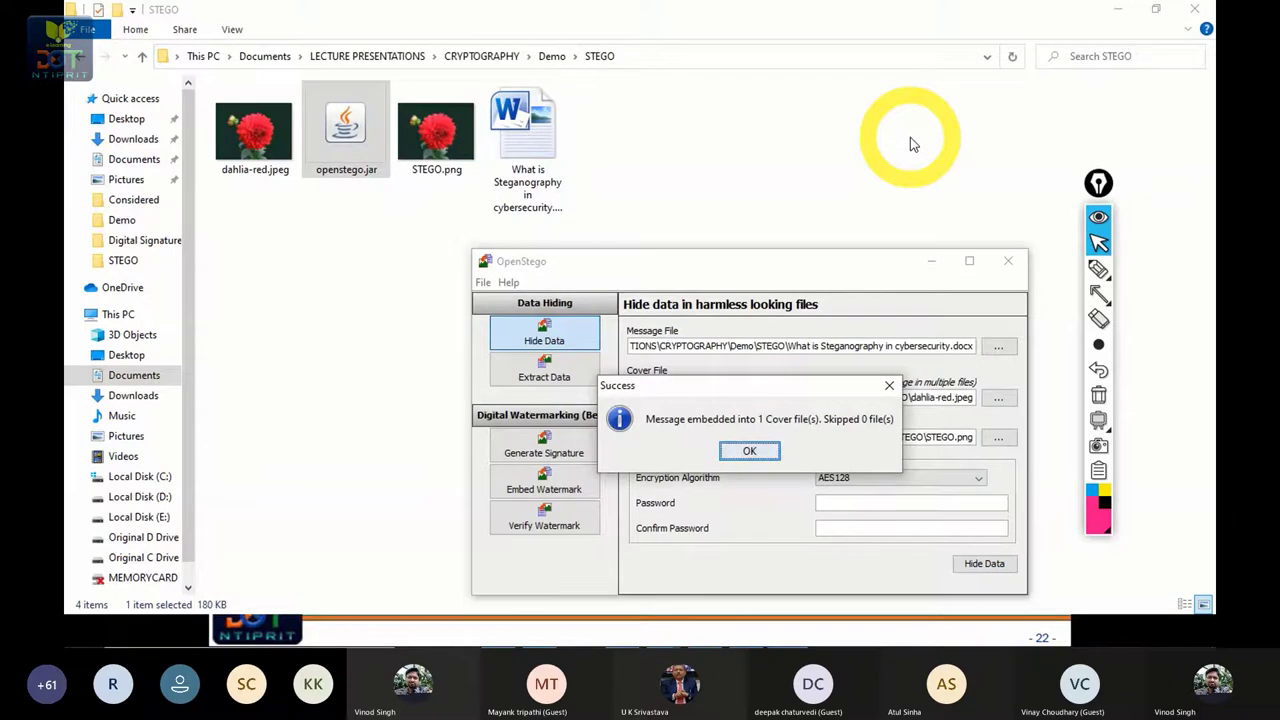
left_click(750, 451)
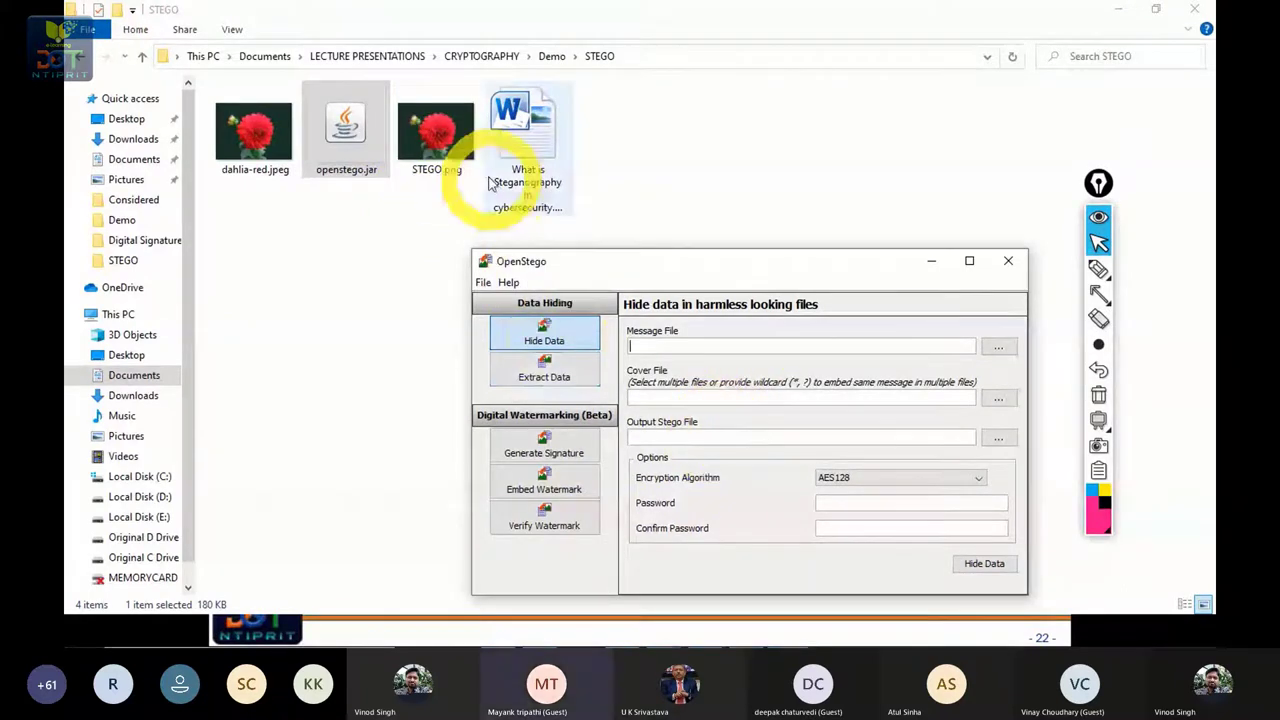
Step: Compare the file sizes of STEGO.png and dahlia-red.jpeg in the STEGO folder
left_click(436, 135)
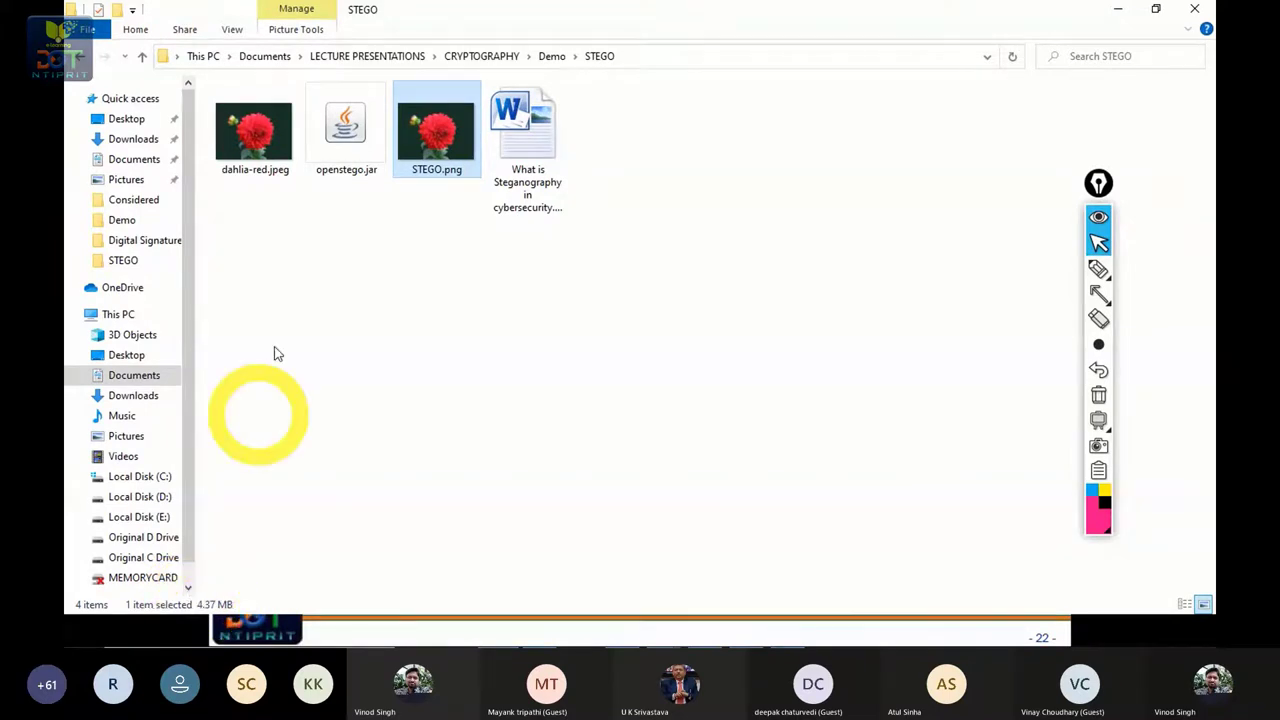
left_click(270, 160)
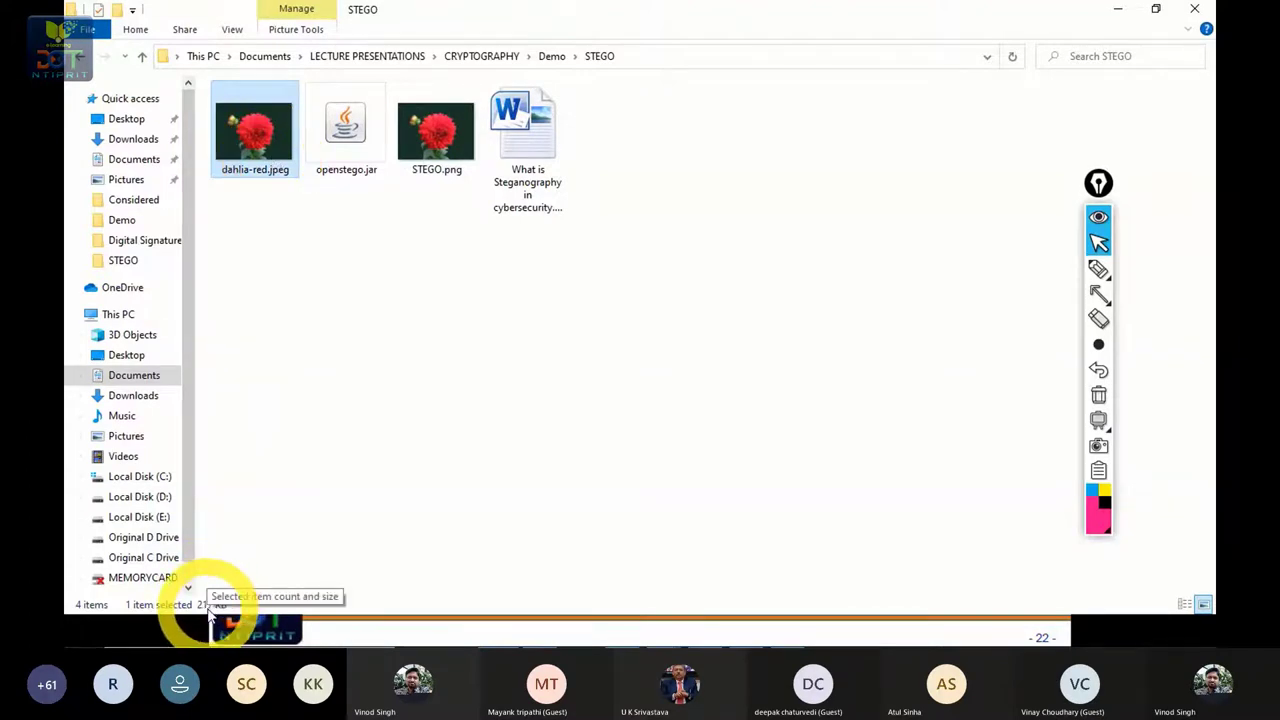
left_click(440, 152)
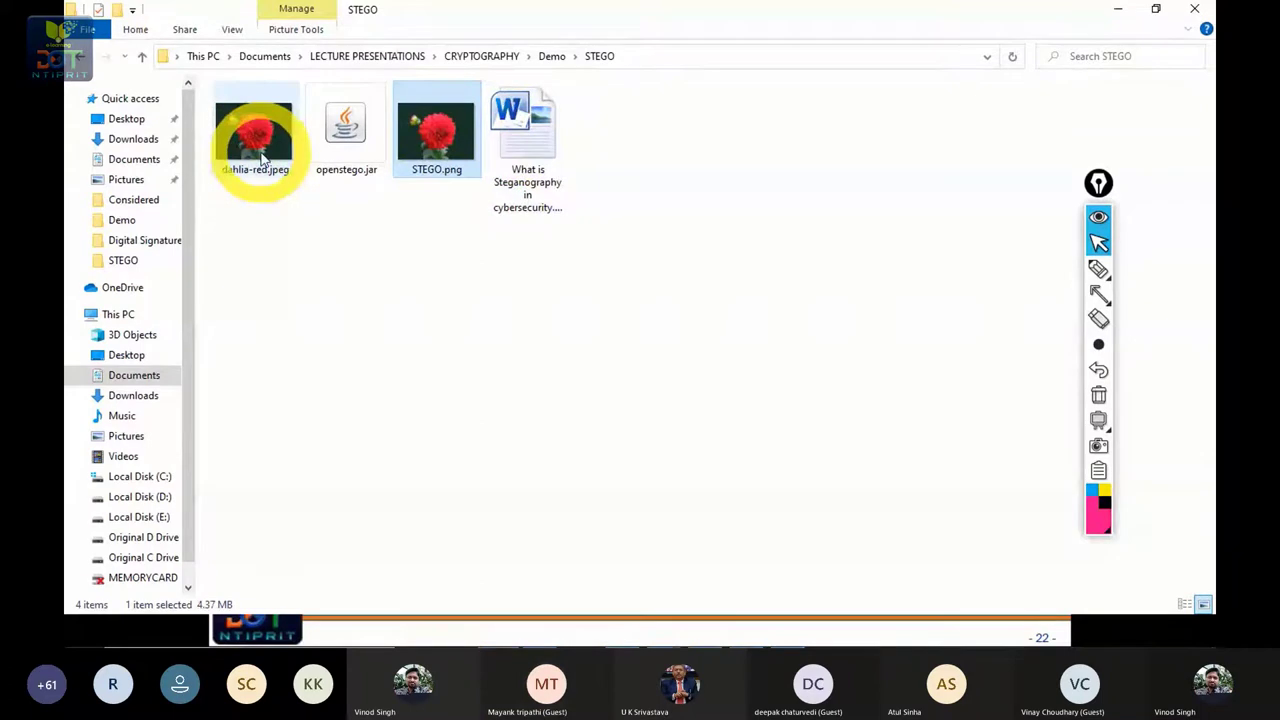
Step: Delete the original document "What is Steganography in cybersecurity.docx" from the STEGO folder
left_click(565, 205)
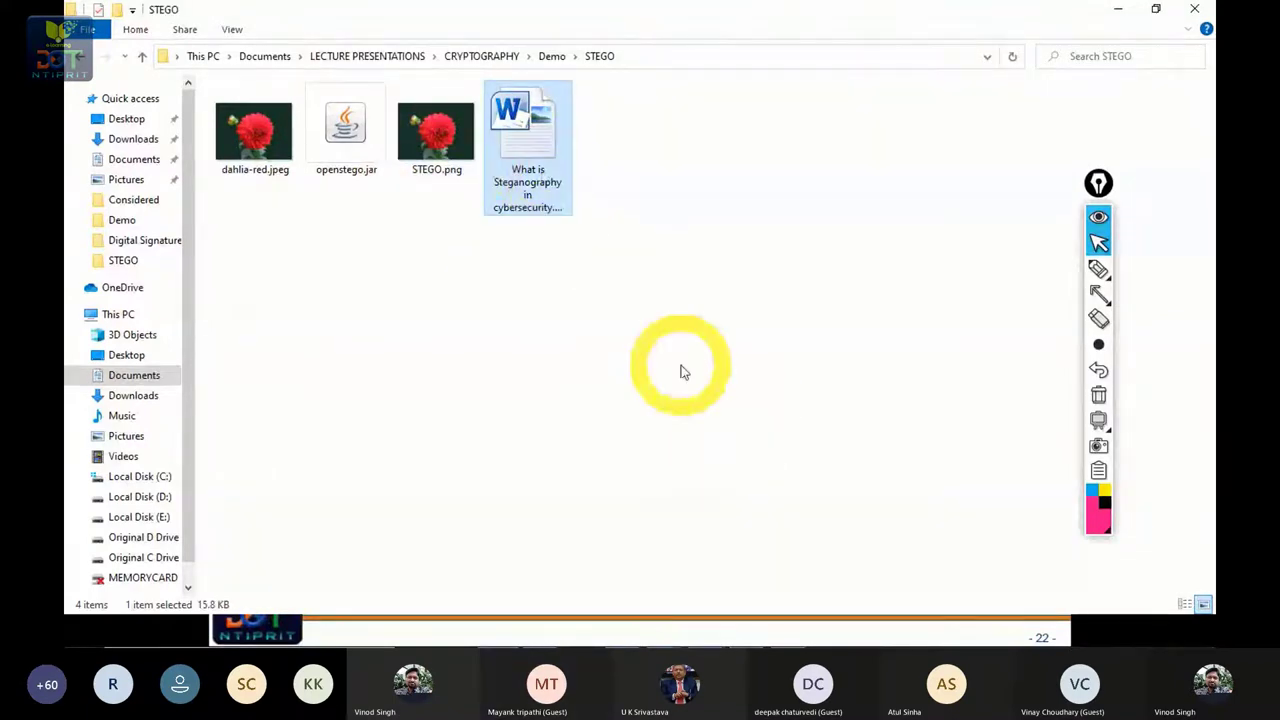
left_click(582, 216)
mouse_move(1098, 344)
key("Delete")
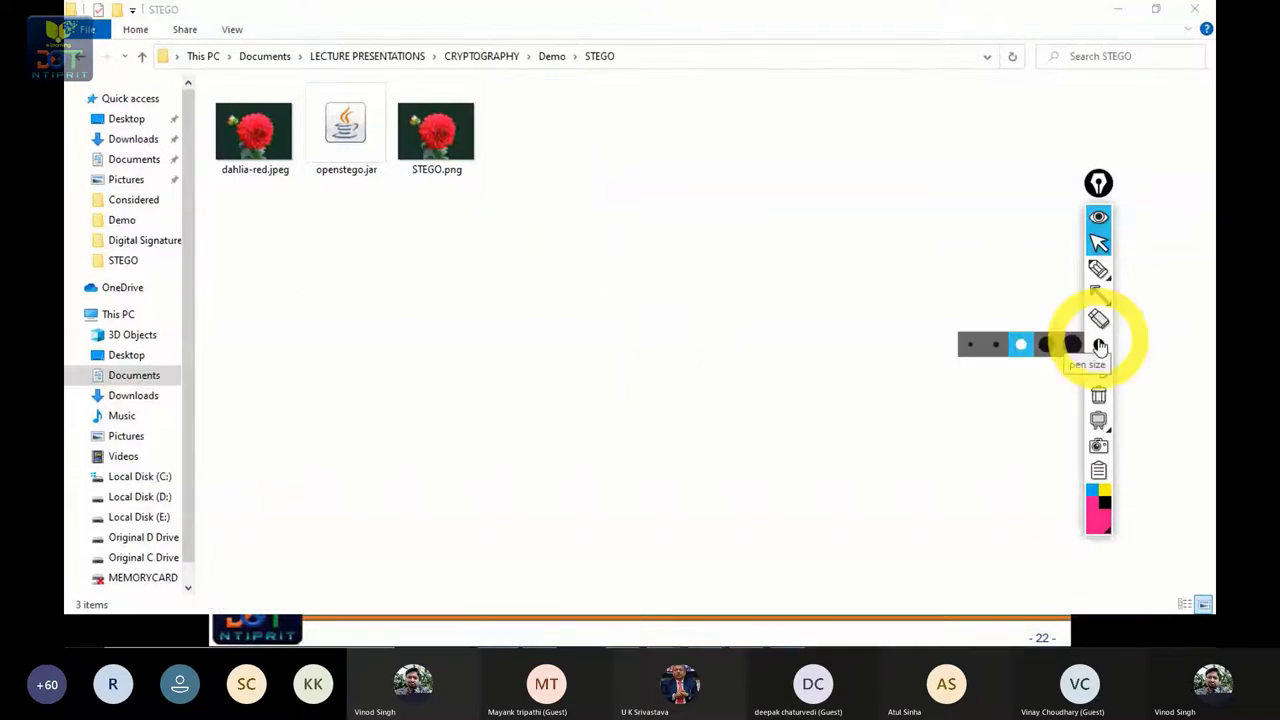
Step: Launch openstego.jar in data extraction mode and set STEGO.png from the CRYPTOGRAPHY\Demo\STEGO folder as the input stego file
double_click(345, 125)
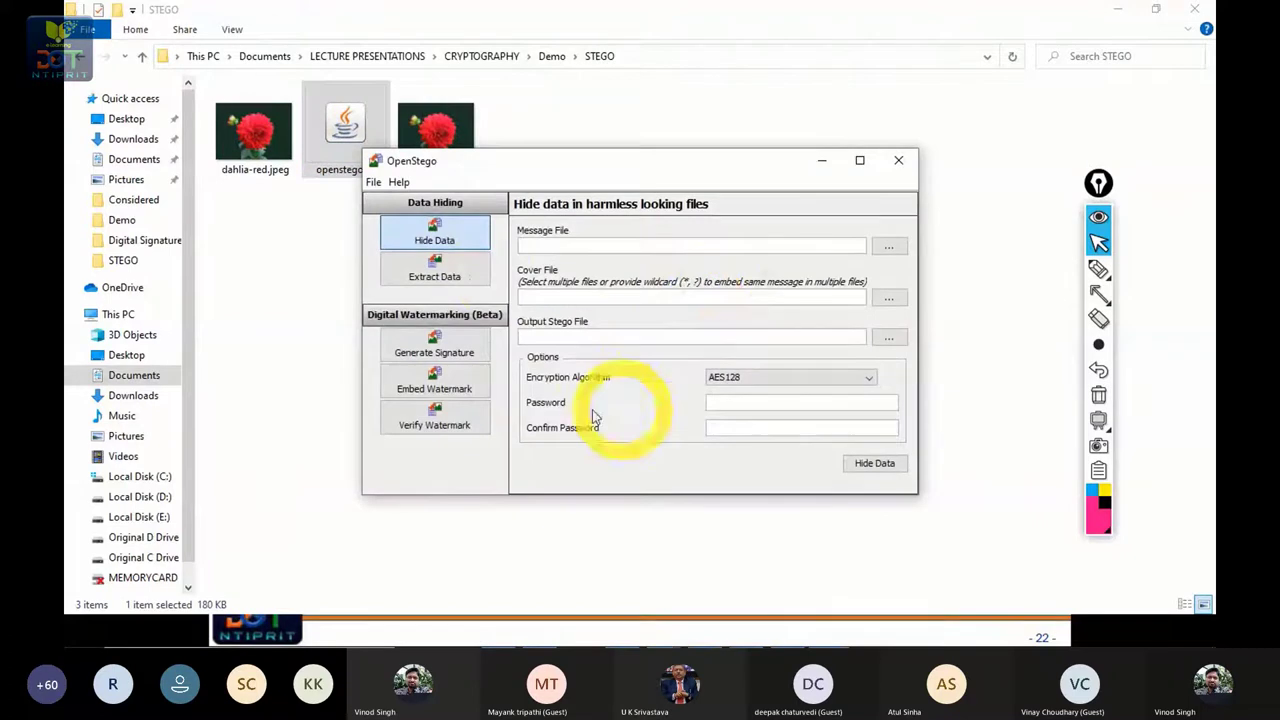
left_click(434, 270)
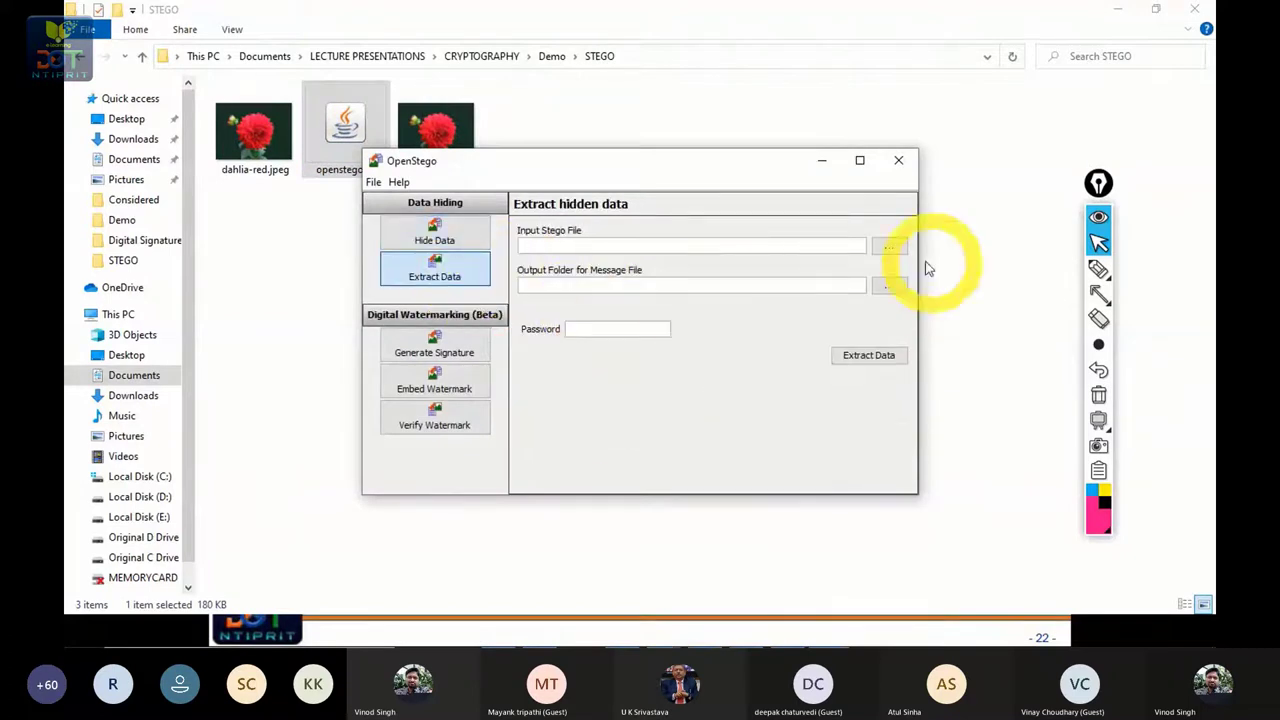
left_click(889, 246)
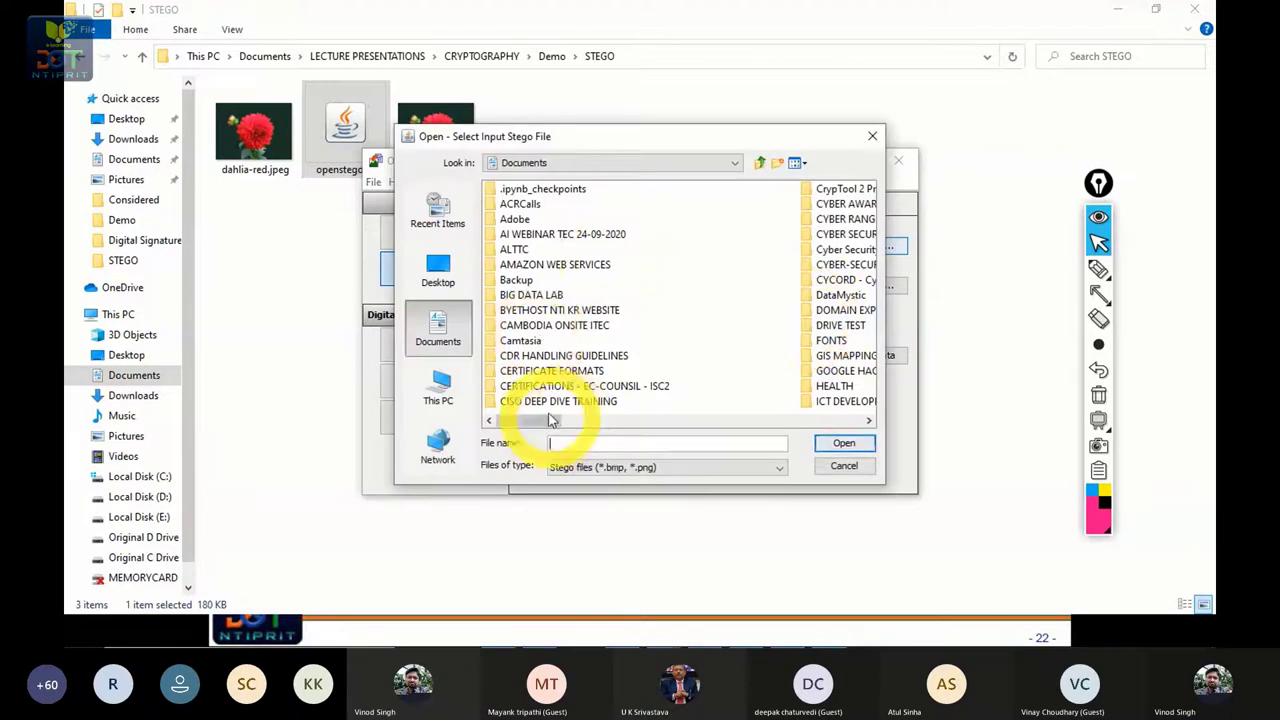
left_click(555, 290)
type("lec")
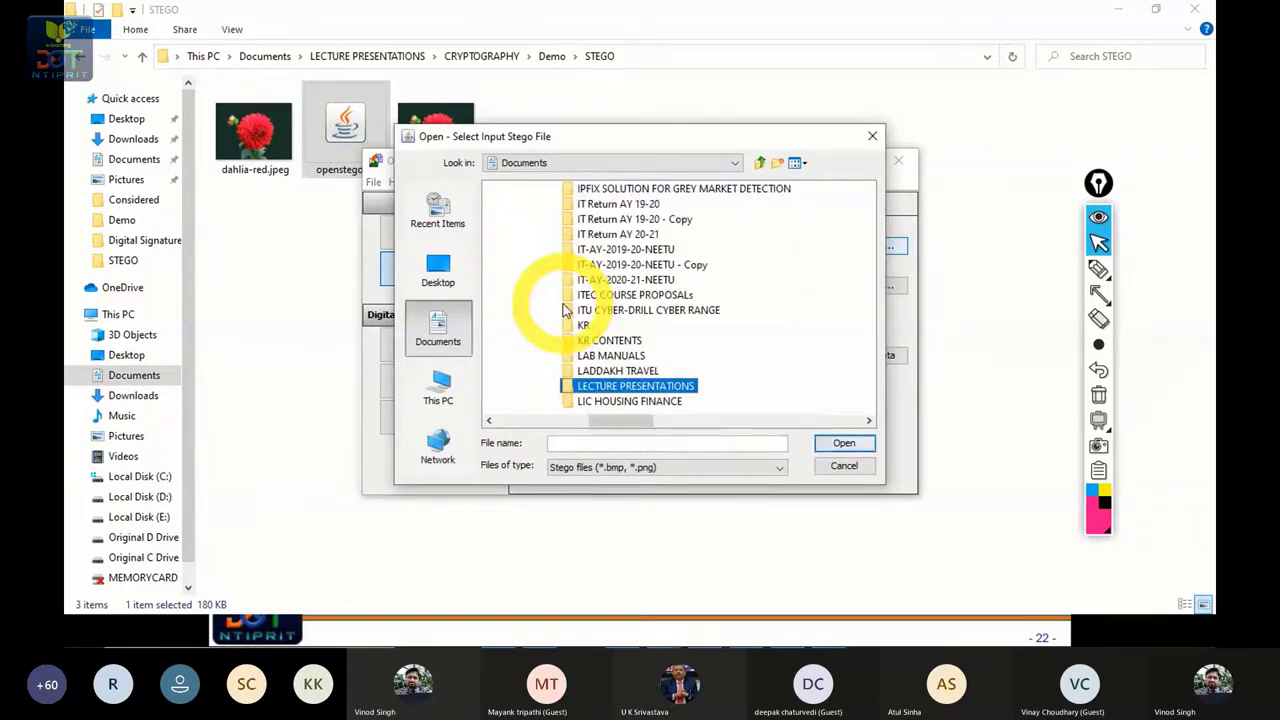
key("Return")
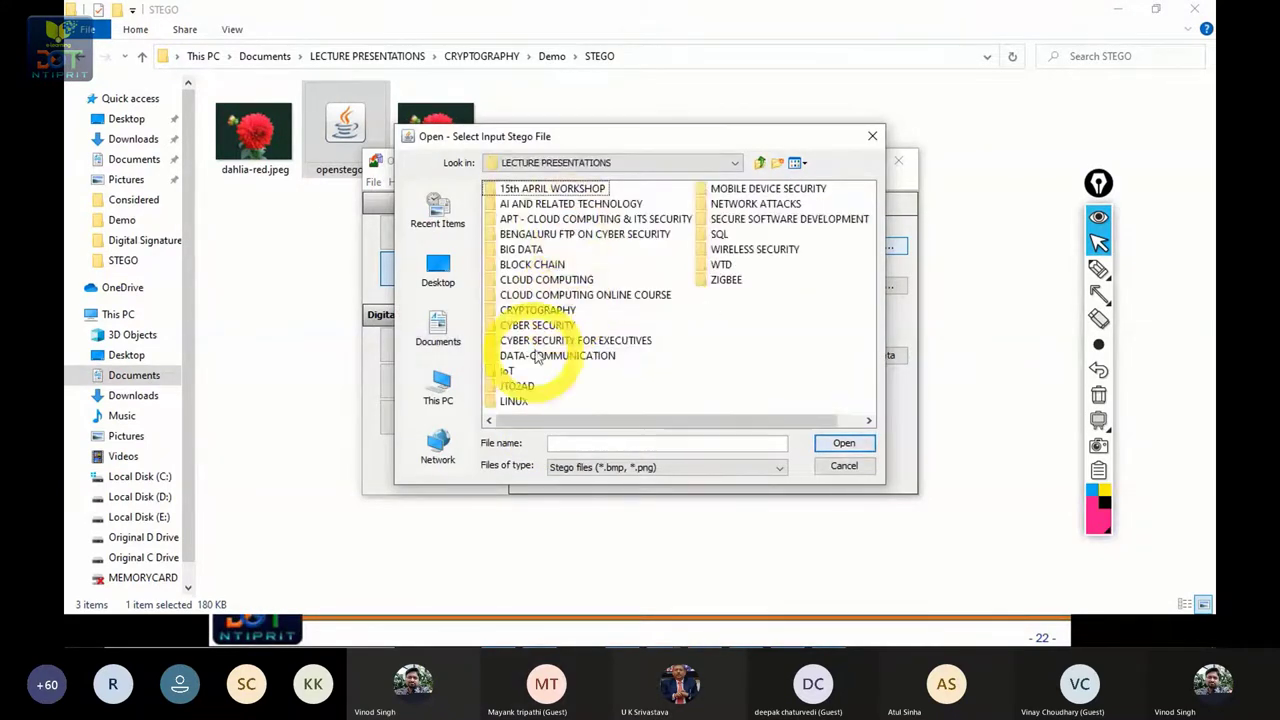
left_click(555, 311)
double_click(555, 311)
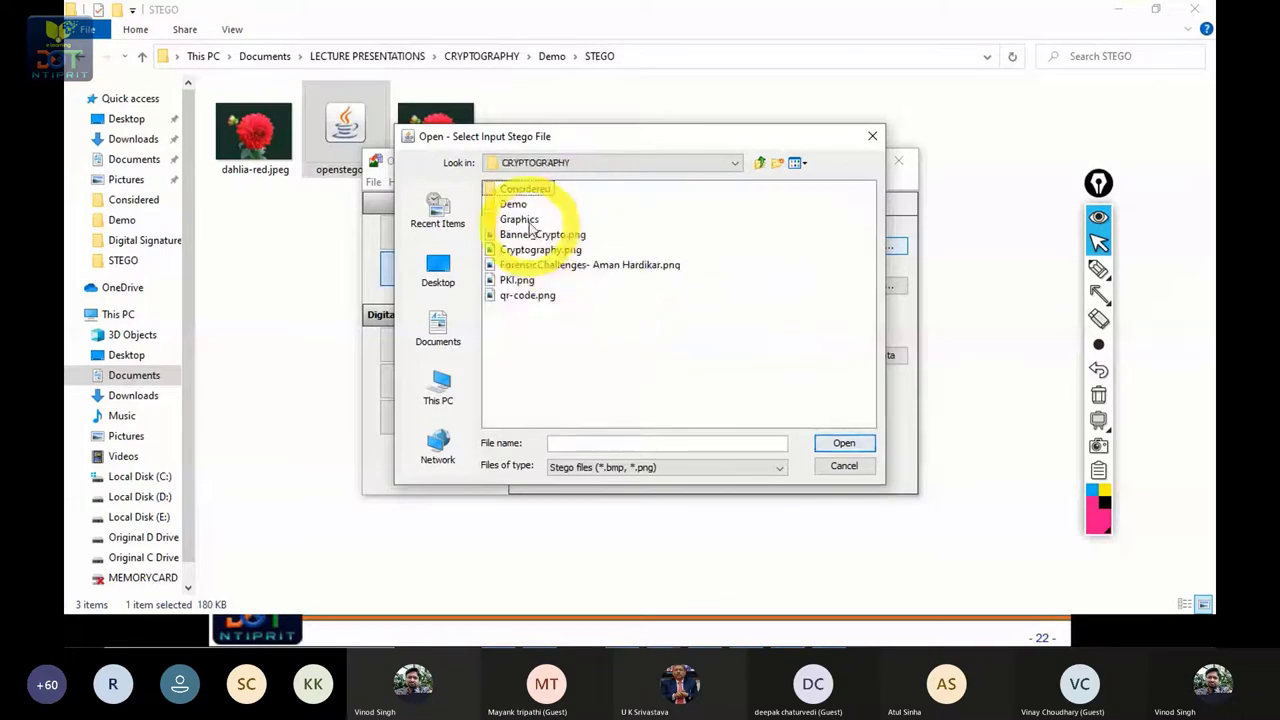
double_click(530, 204)
double_click(514, 249)
left_click(524, 188)
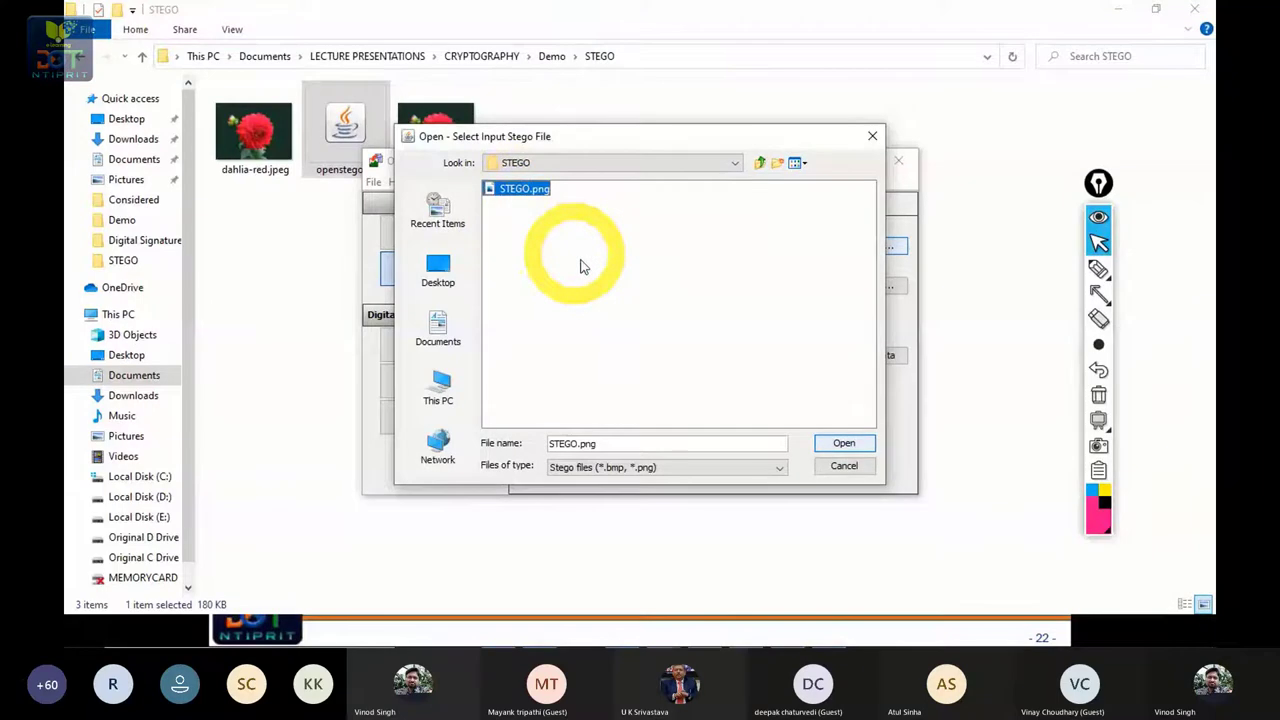
left_click(840, 446)
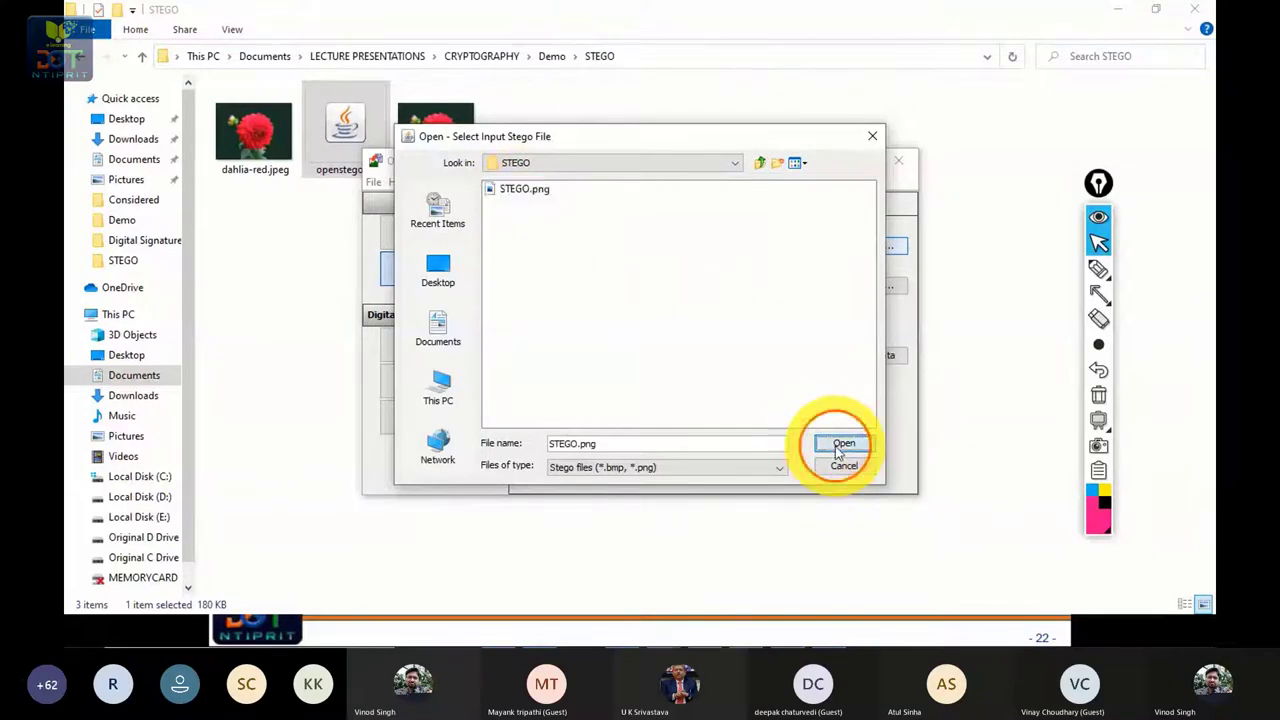
Step: Extract the hidden document into the STEGO folder without a password, keeping the folder's files in view, and close OpenStego
left_click(890, 289)
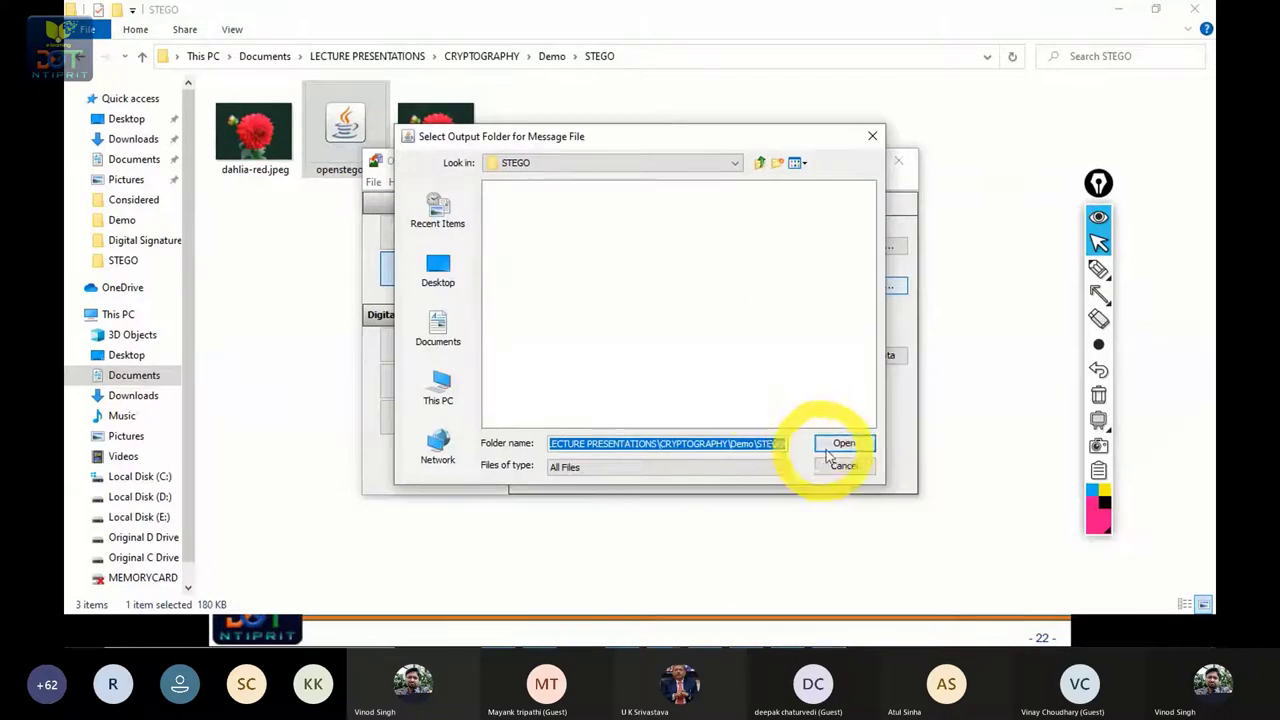
left_click(836, 447)
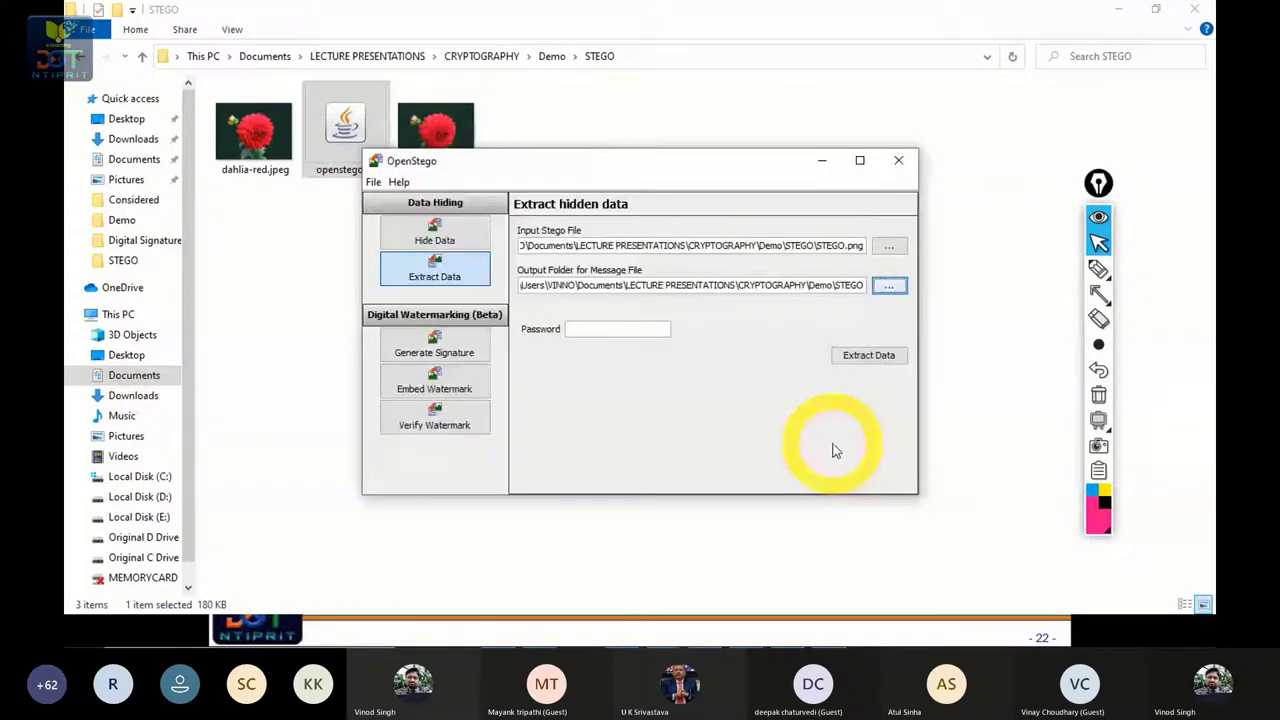
left_click(866, 355)
left_click_drag(640, 165, 714, 291)
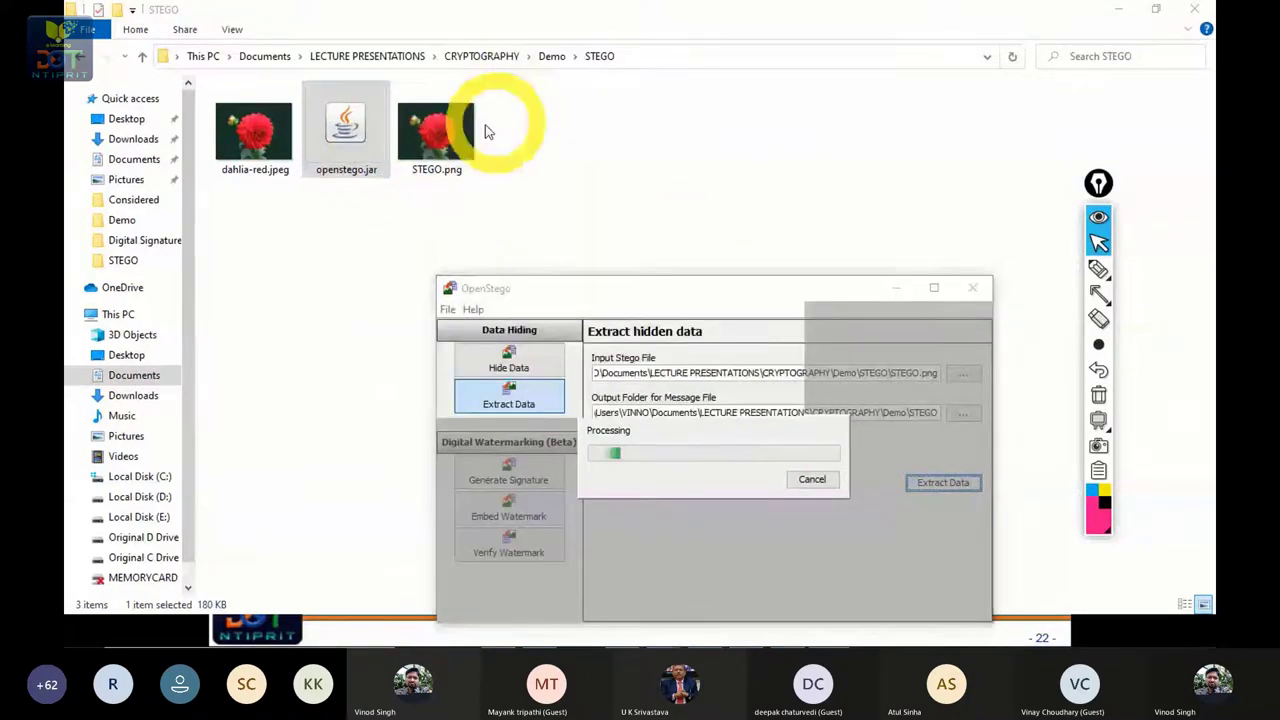
left_click(714, 477)
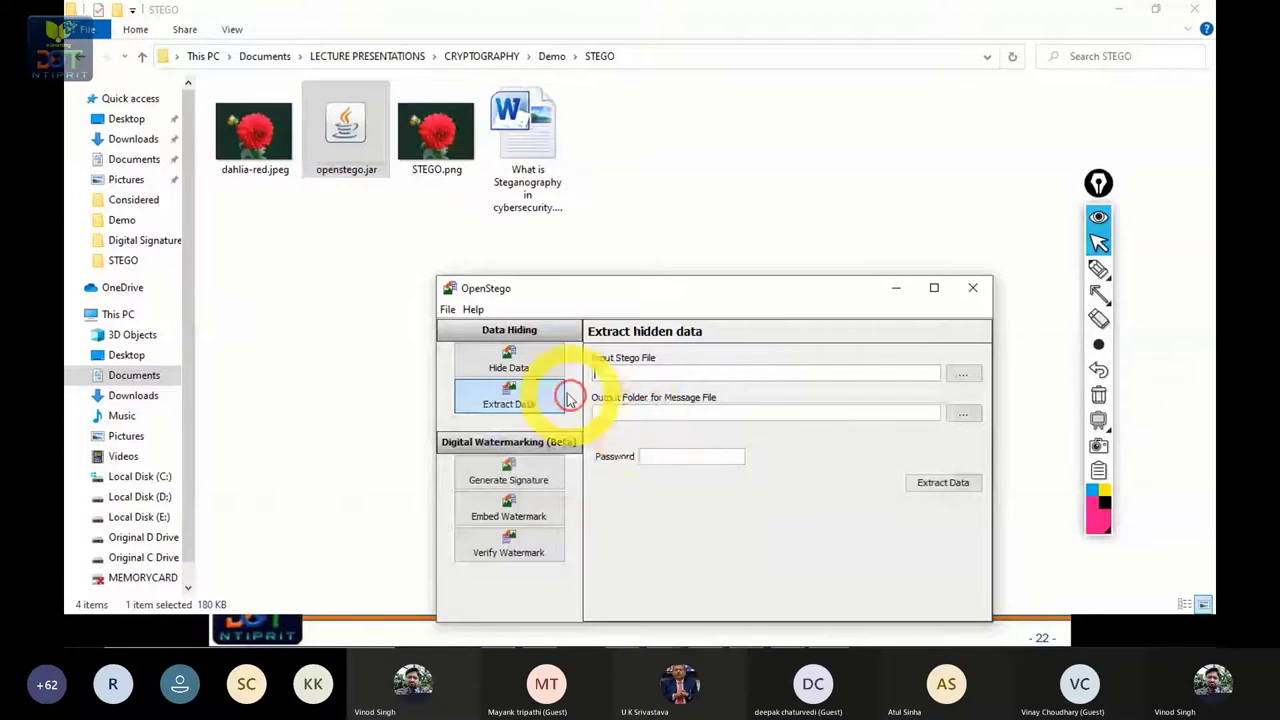
left_click(975, 290)
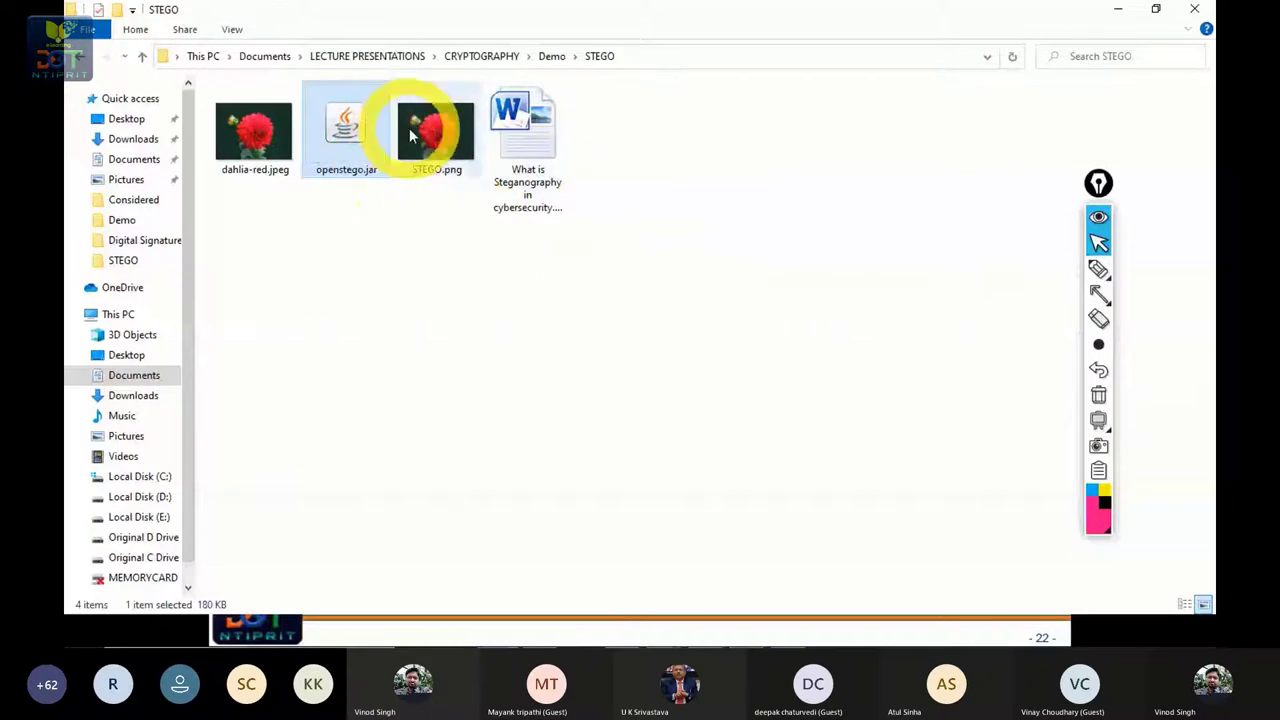
Step: Check the file sizes of STEGO.png, the extracted Word document and dahlia-red.jpeg
left_click(441, 140)
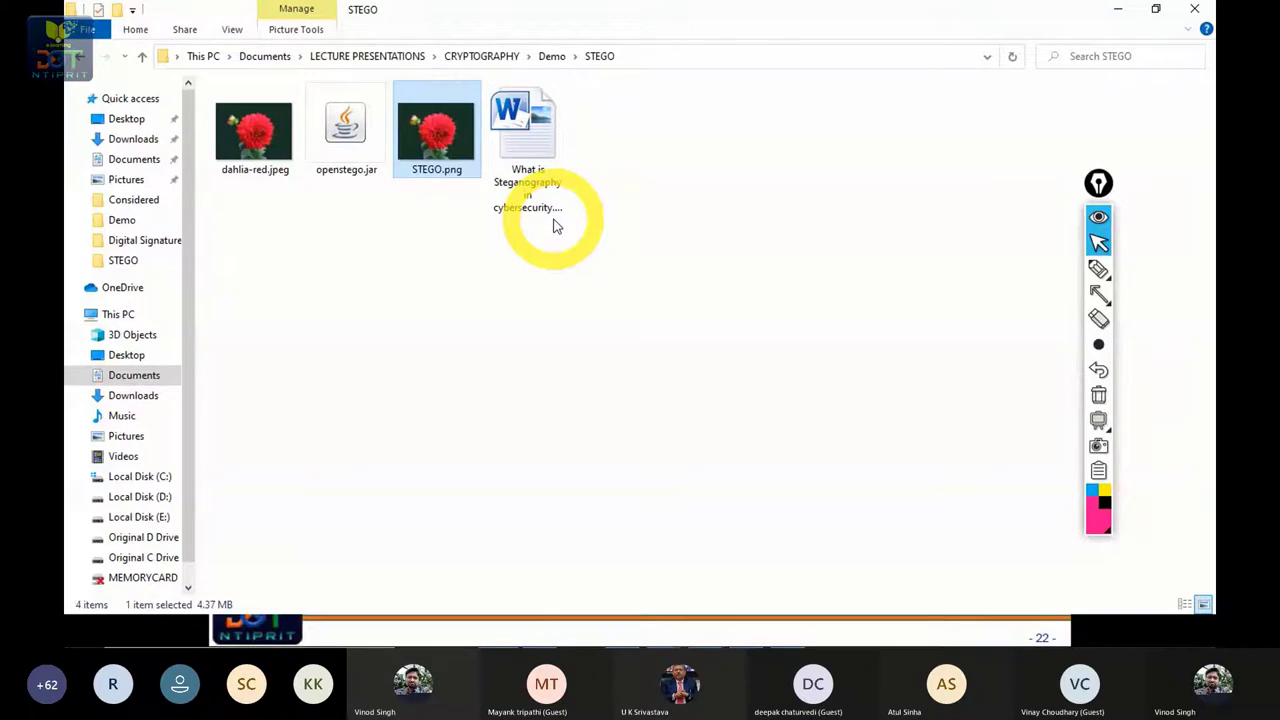
left_click(529, 190)
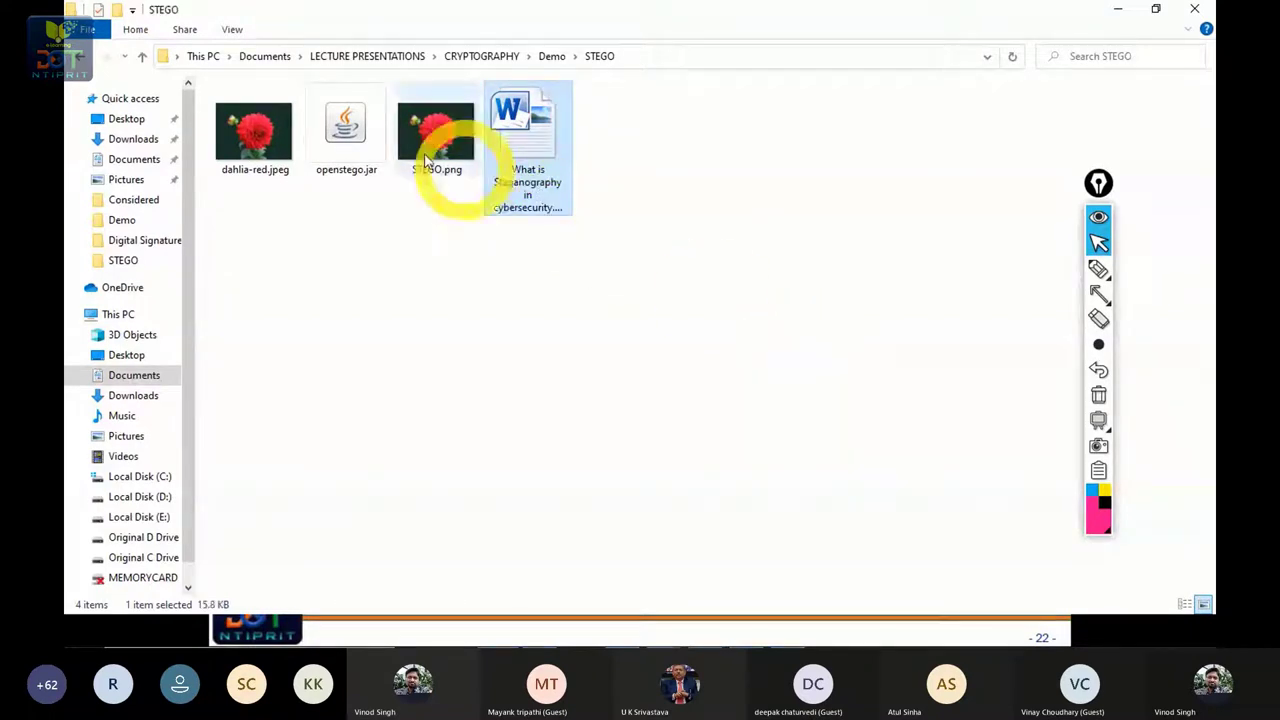
left_click(275, 146)
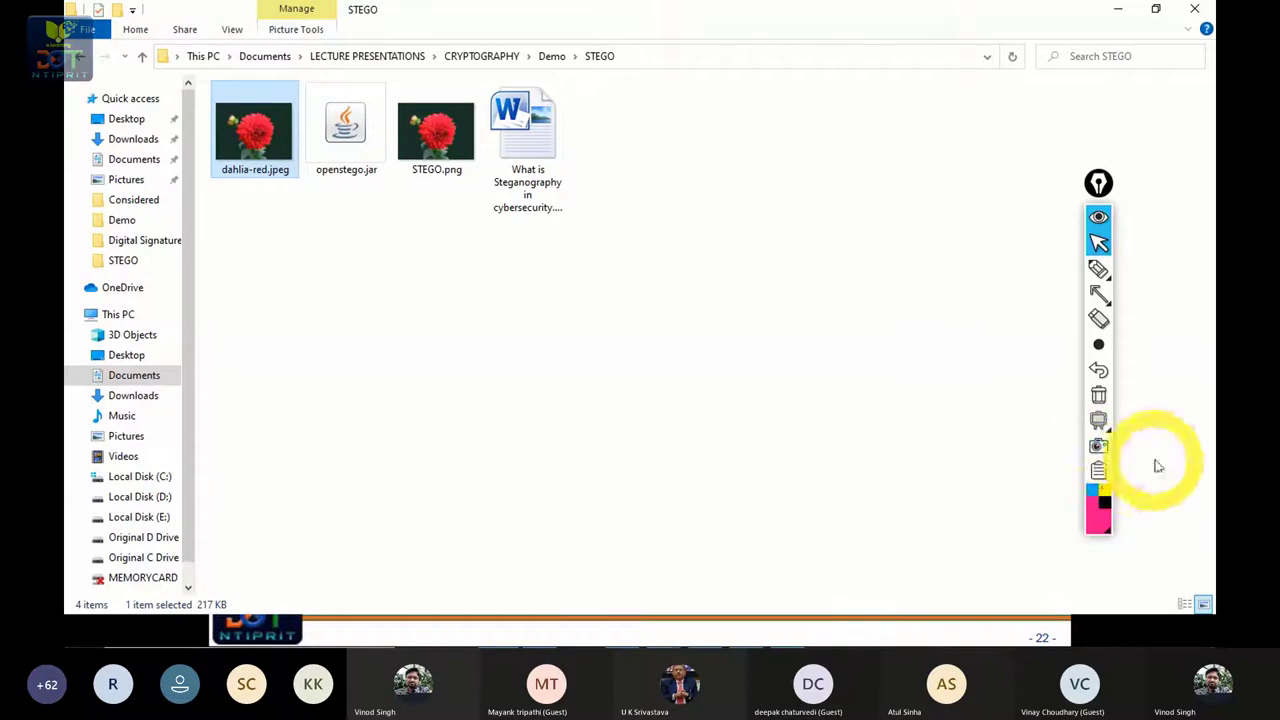
Step: Switch to the FINAL V2.pdf slides in Adobe Acrobat and advance from the Steganography slide to the following one
key("alt+Tab")
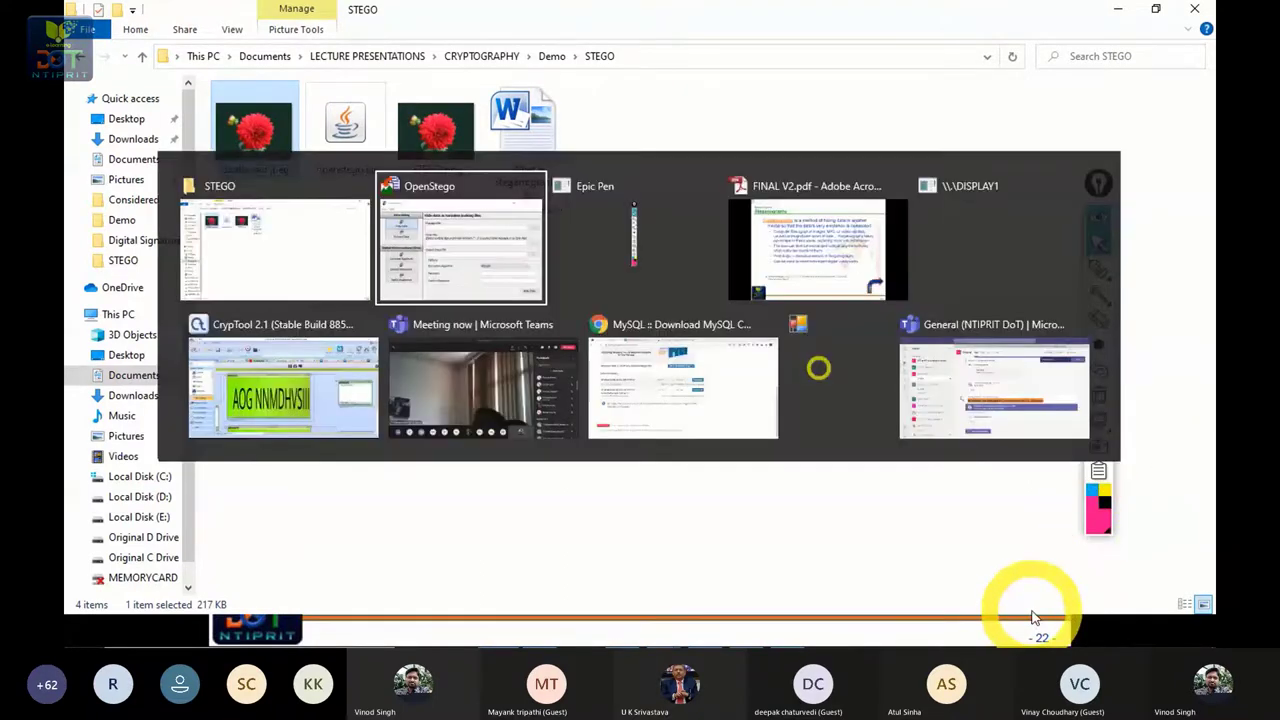
key("Tab")
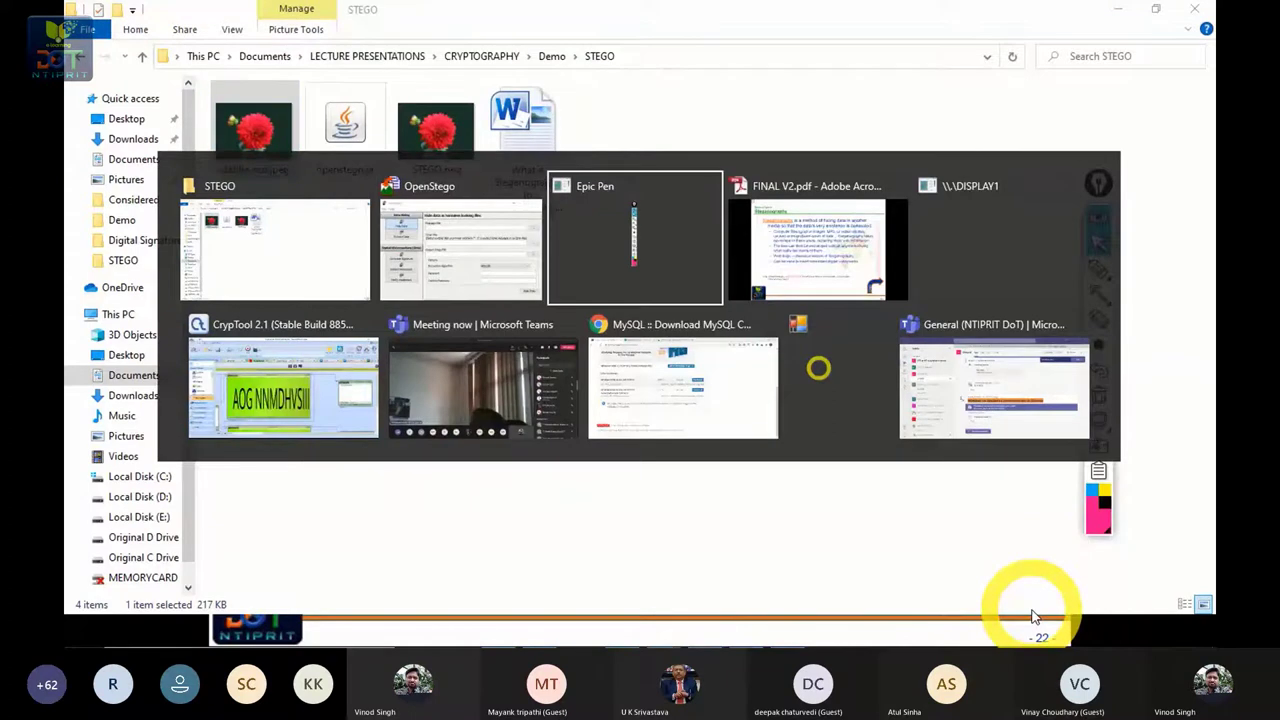
key("Tab")
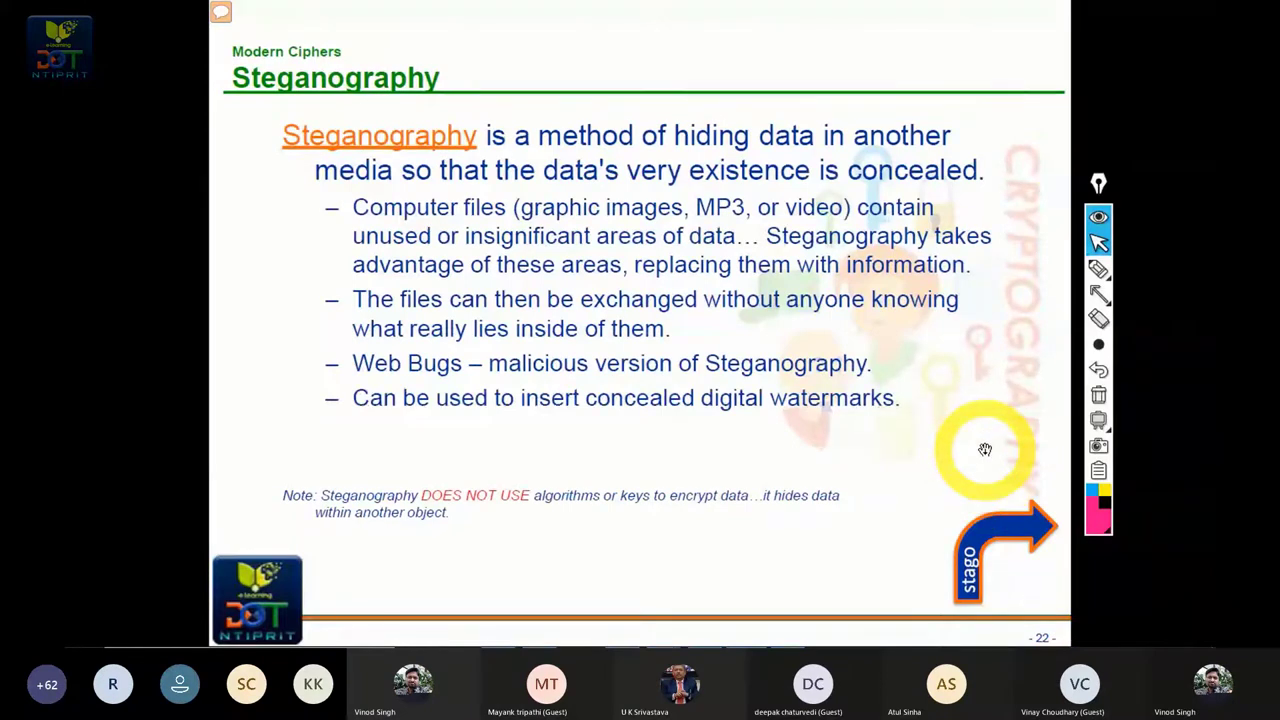
left_click(985, 450)
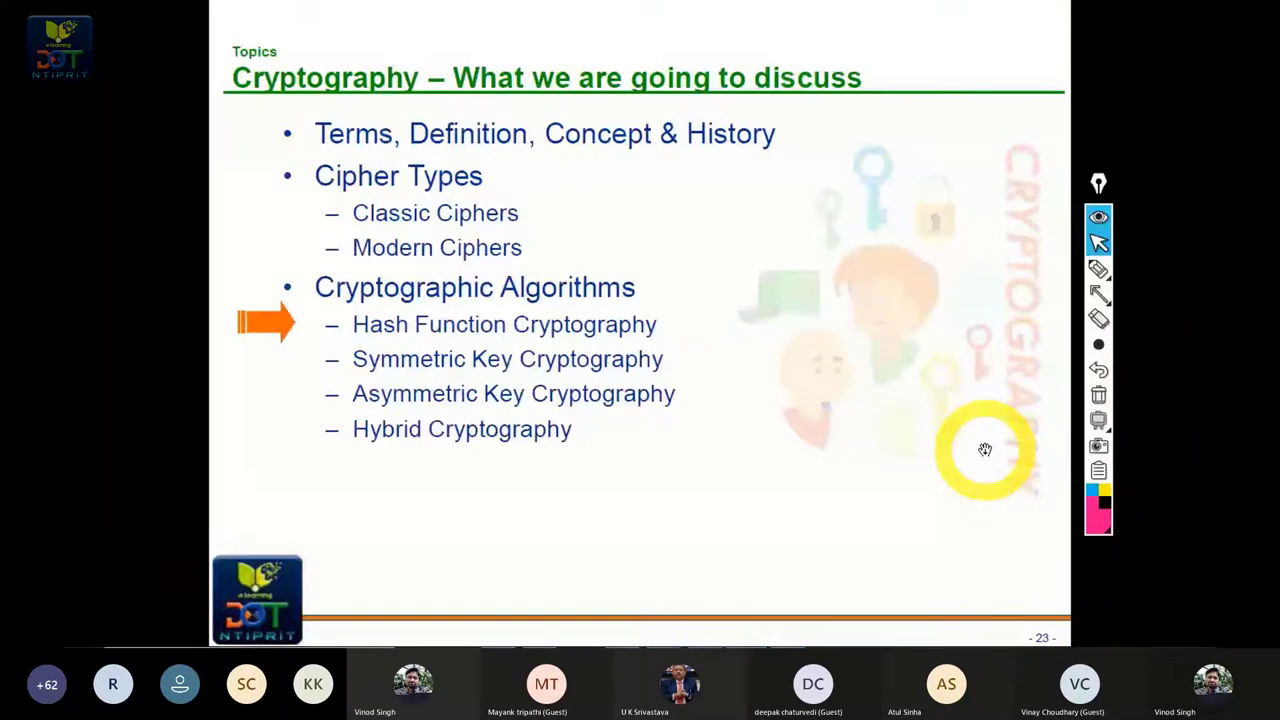
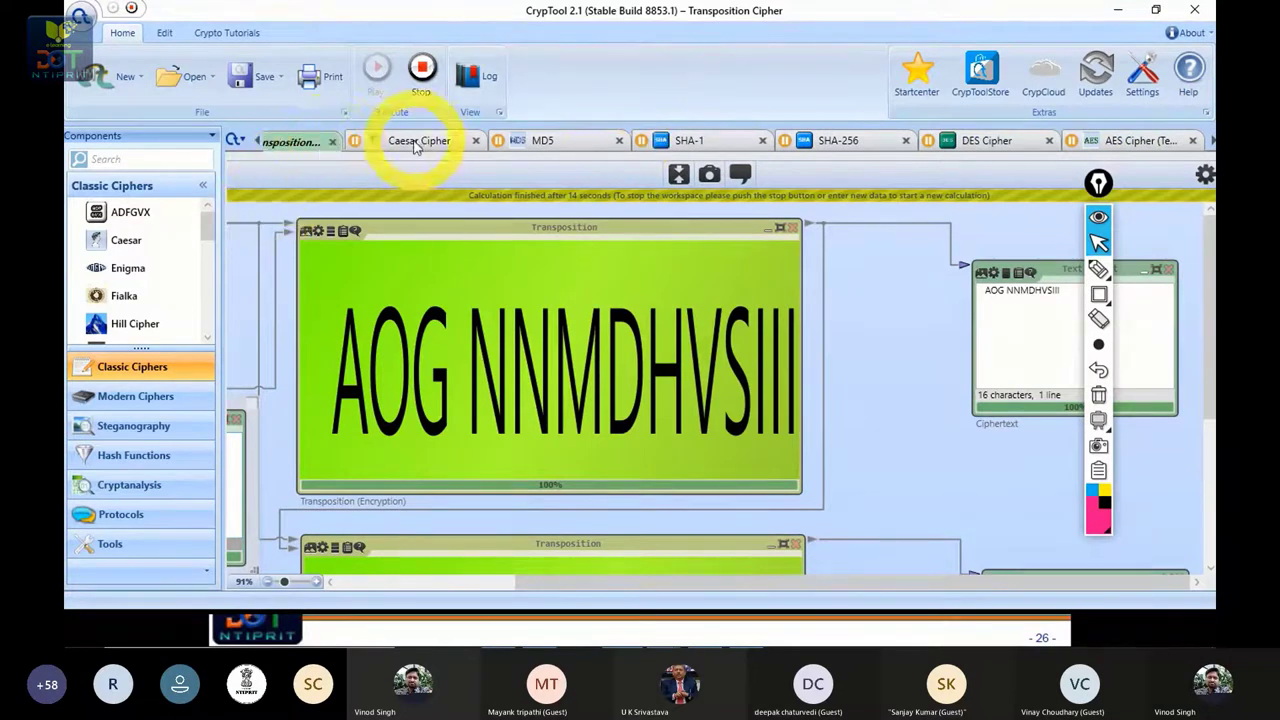
Step: Close the Transposition Cipher workspace in CrypTool and save the changes to Transposition.cwm
left_click(330, 143)
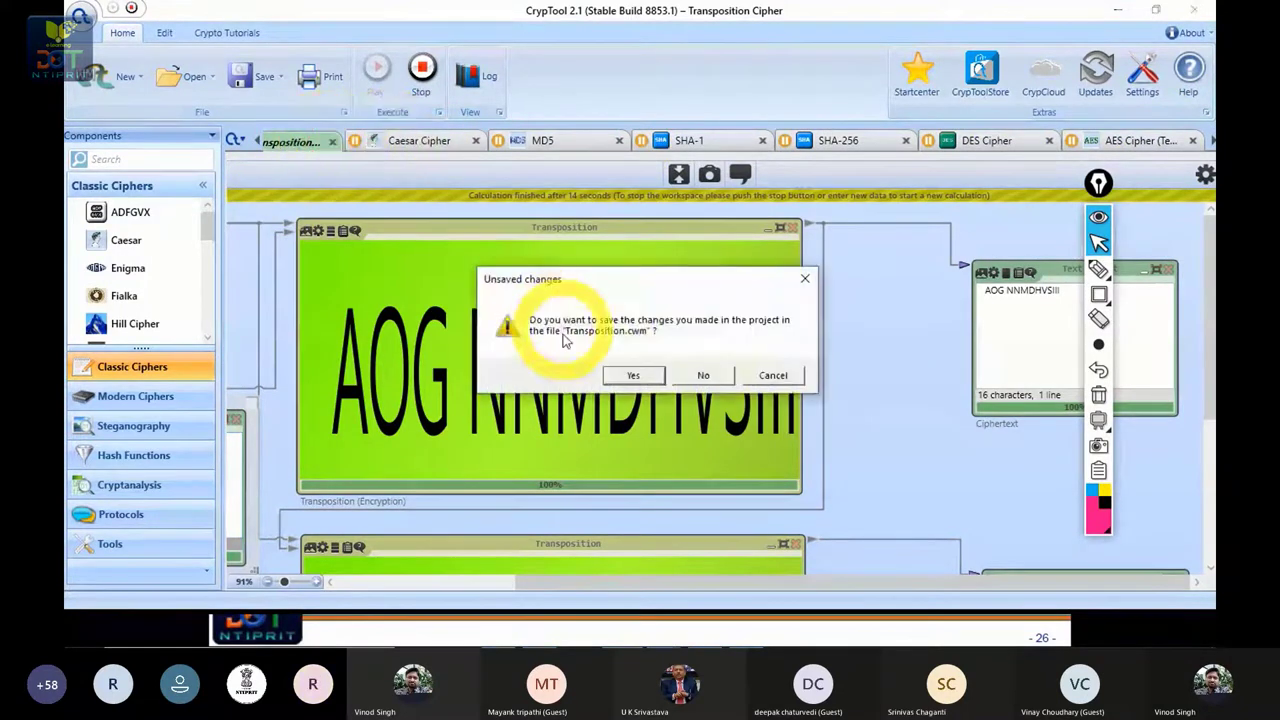
left_click(616, 369)
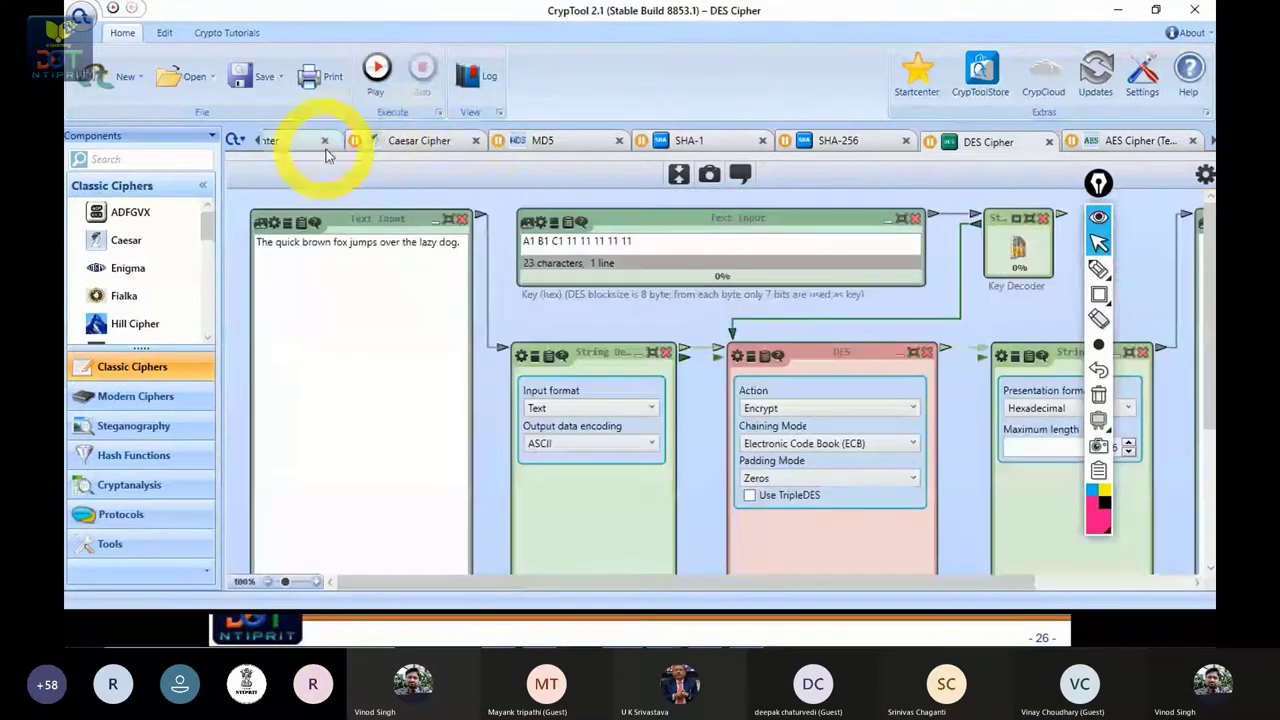
Step: Run the MD5 workspace on its sample text and move the Epic Pen toolbar clear of the hash output
left_click(540, 142)
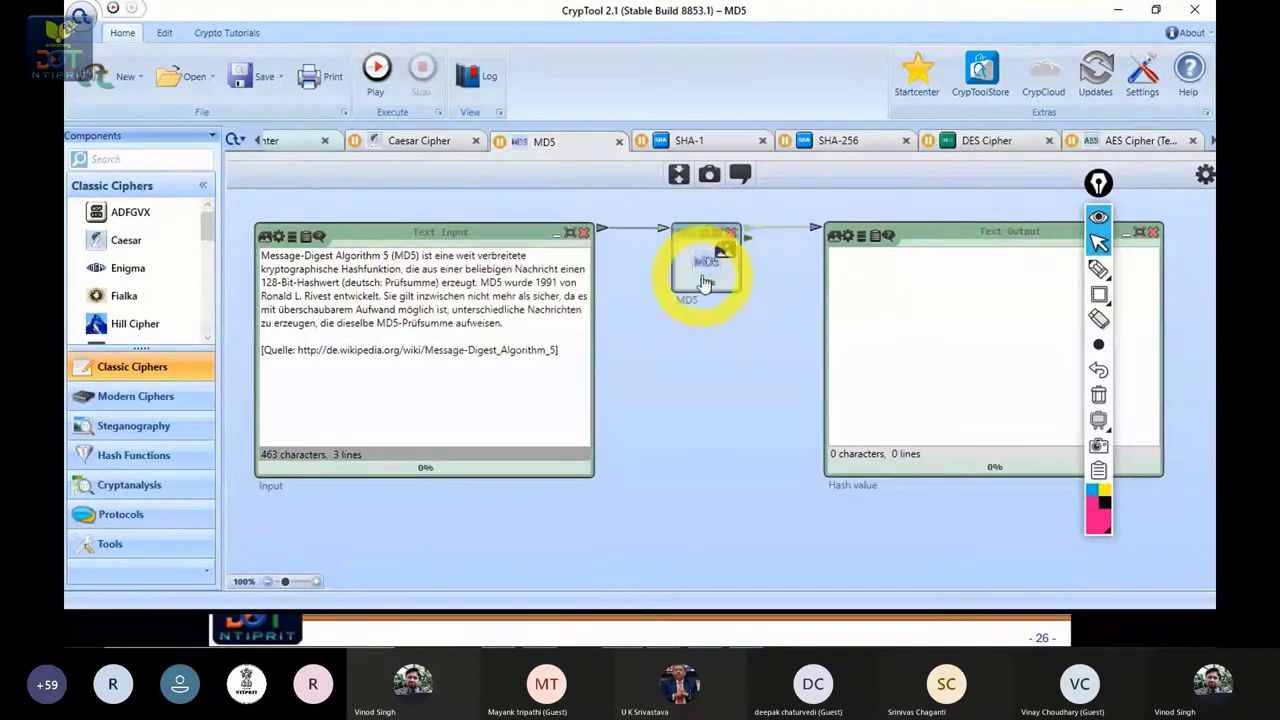
left_click(376, 68)
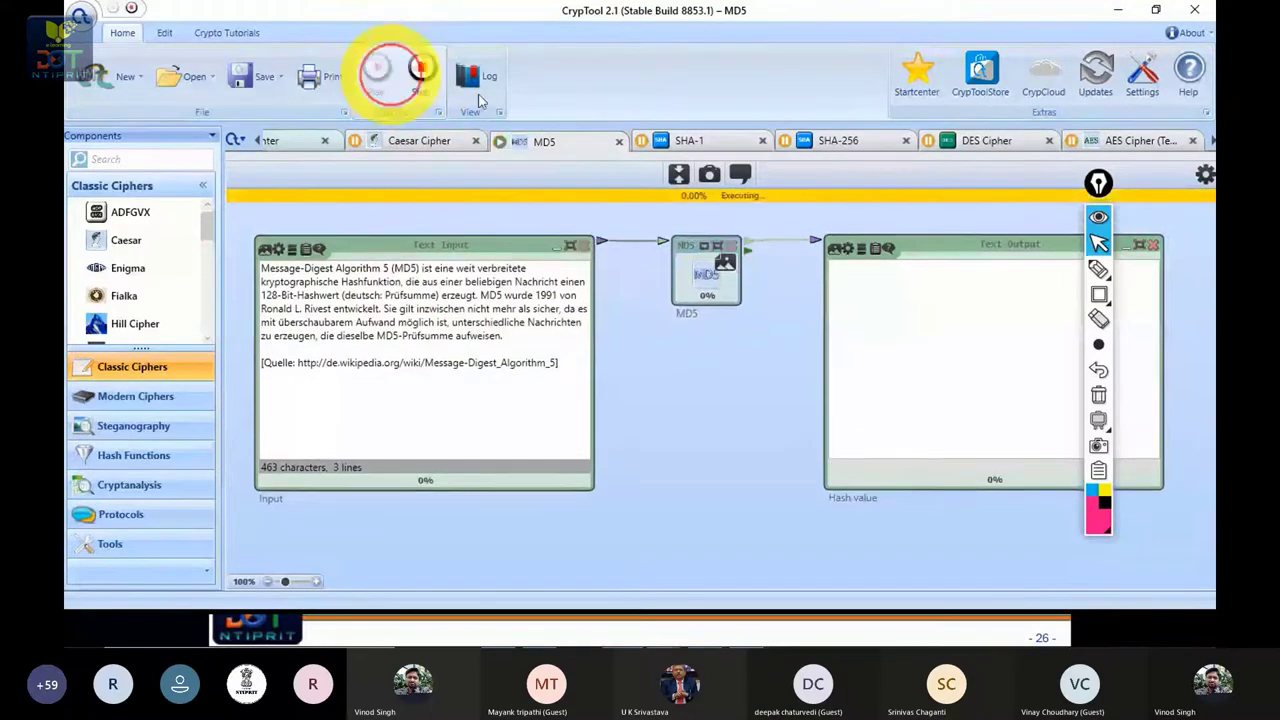
left_click_drag(1098, 183, 1192, 197)
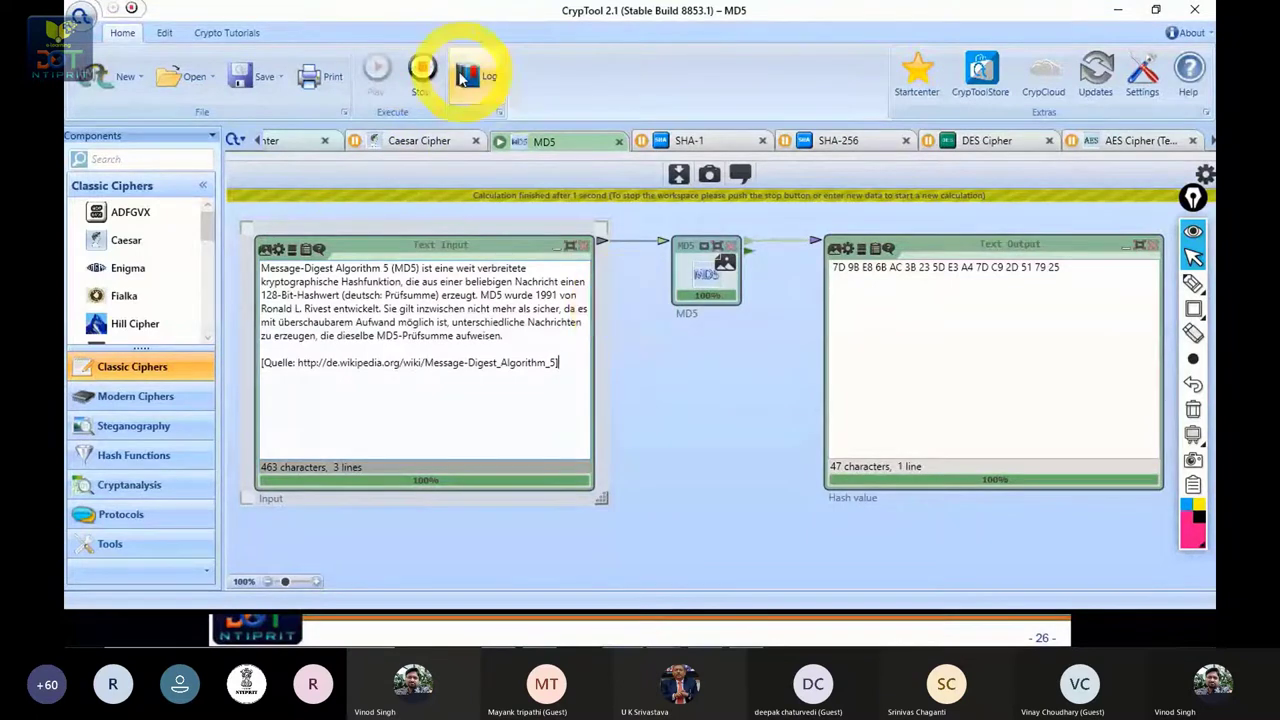
Step: Stop the MD5 run, delete the closing bracket at the end of the input text, and compute the hash again
left_click(422, 70)
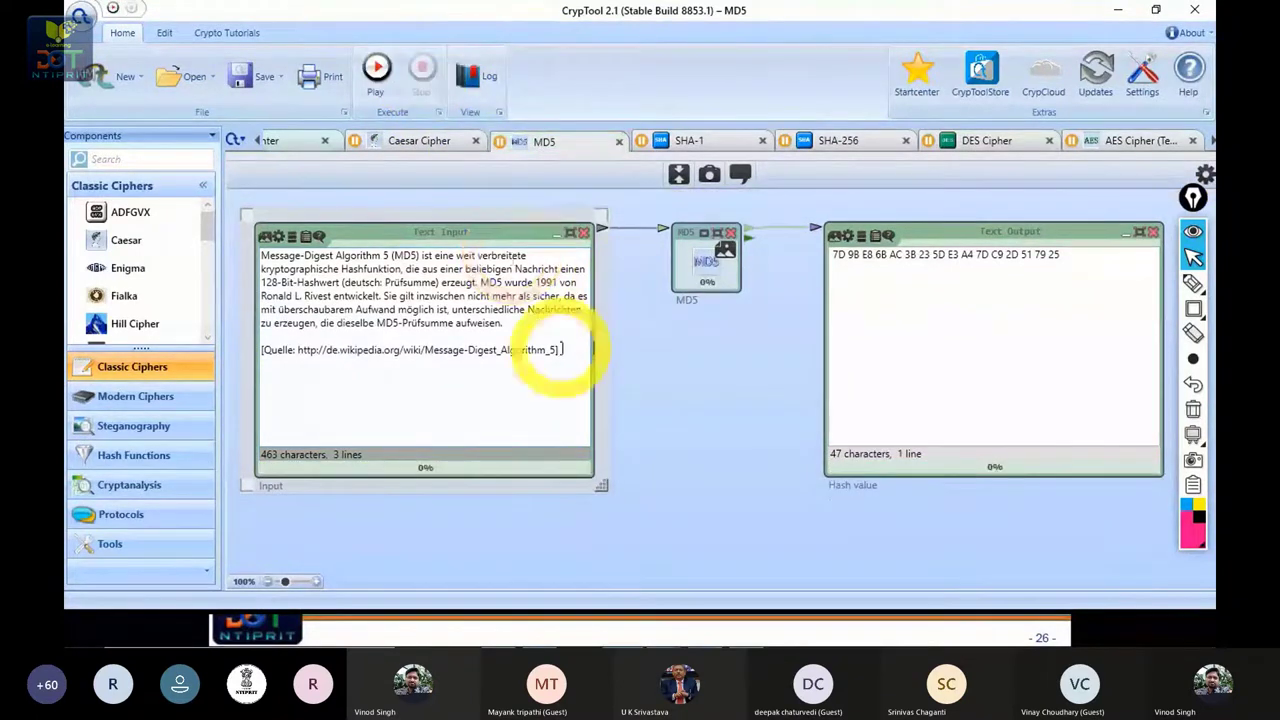
key("BackSpace")
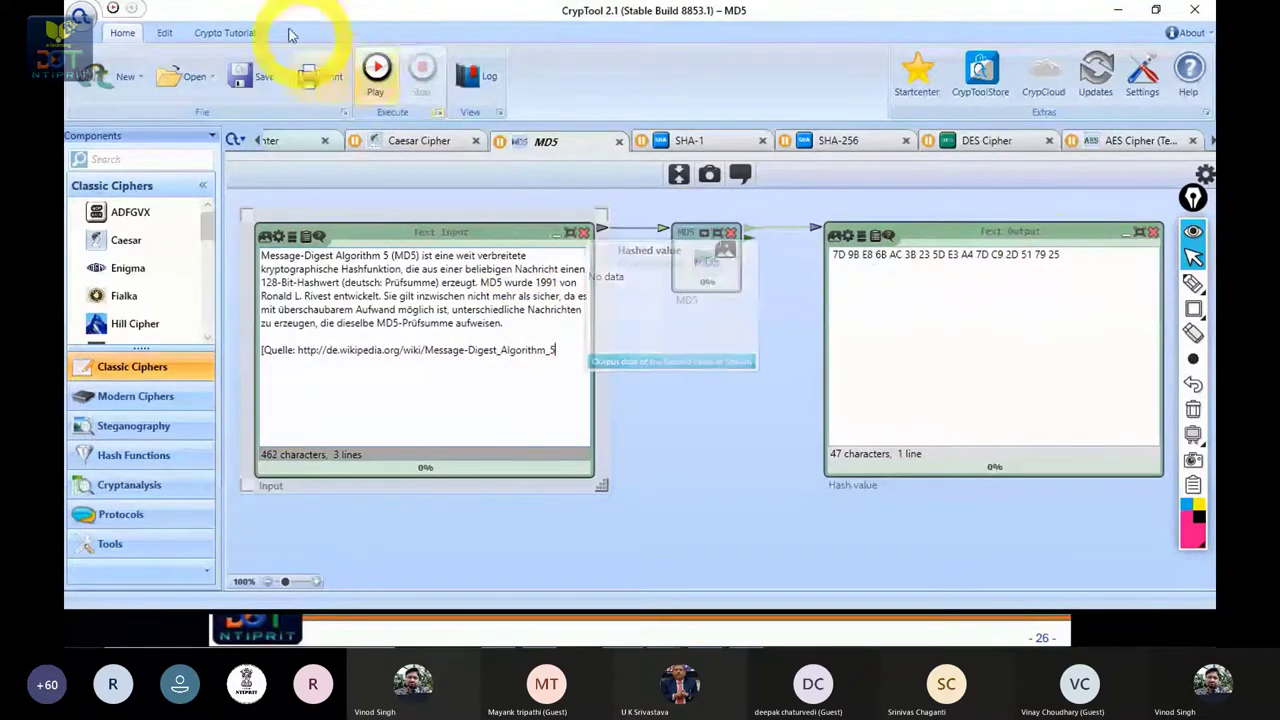
left_click(376, 68)
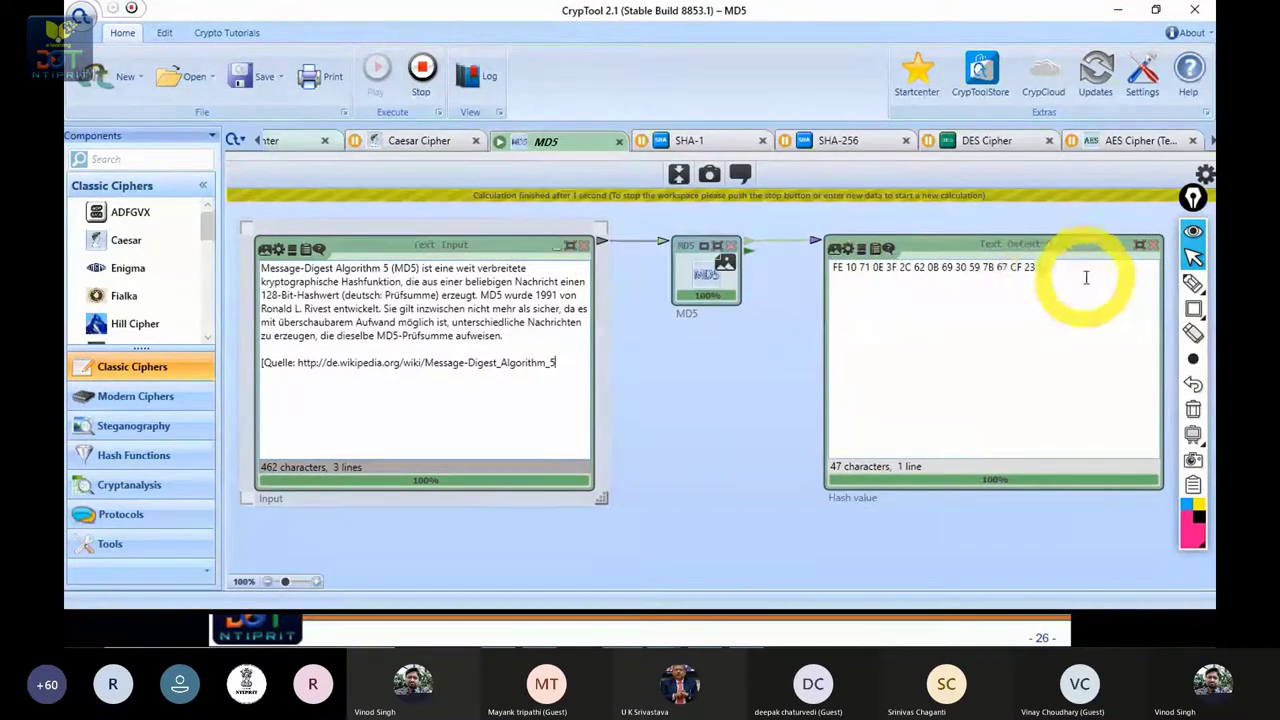
Step: Replace the entire MD5 input text with "I AM" followed by the presenter's first name, and rerun the hash calculation
left_click(552, 363)
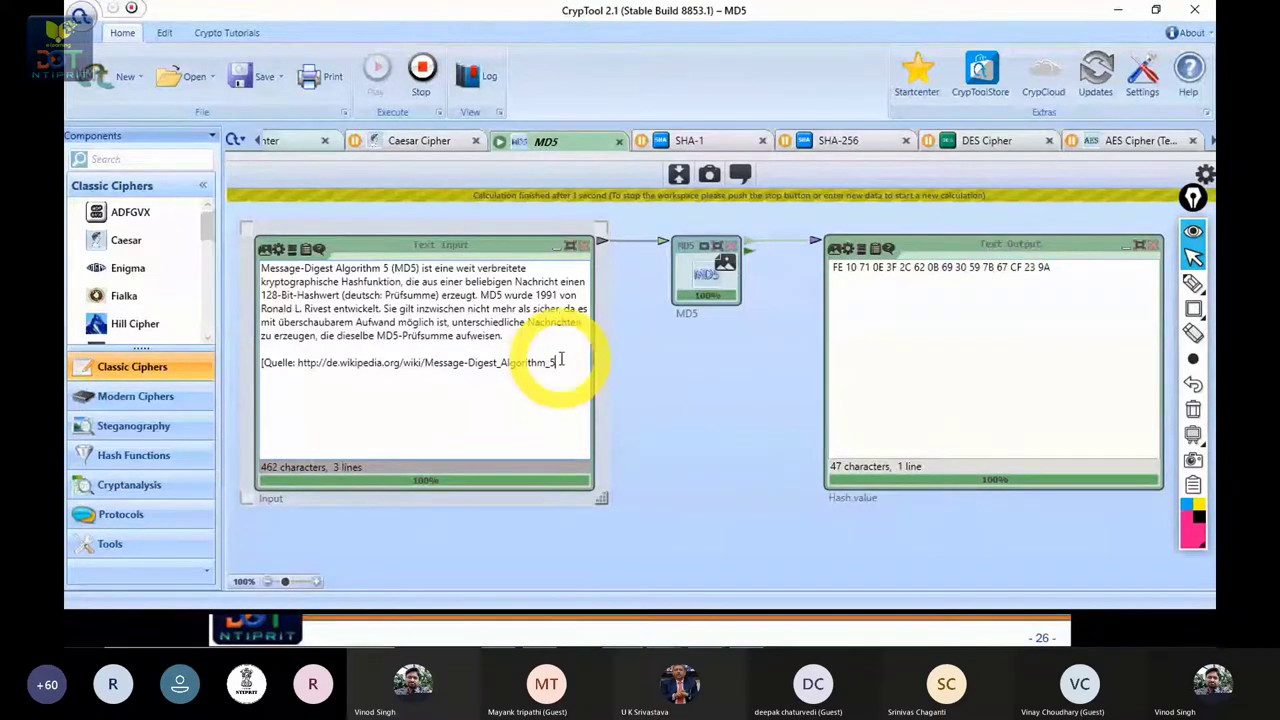
left_click_drag(556, 362, 248, 268)
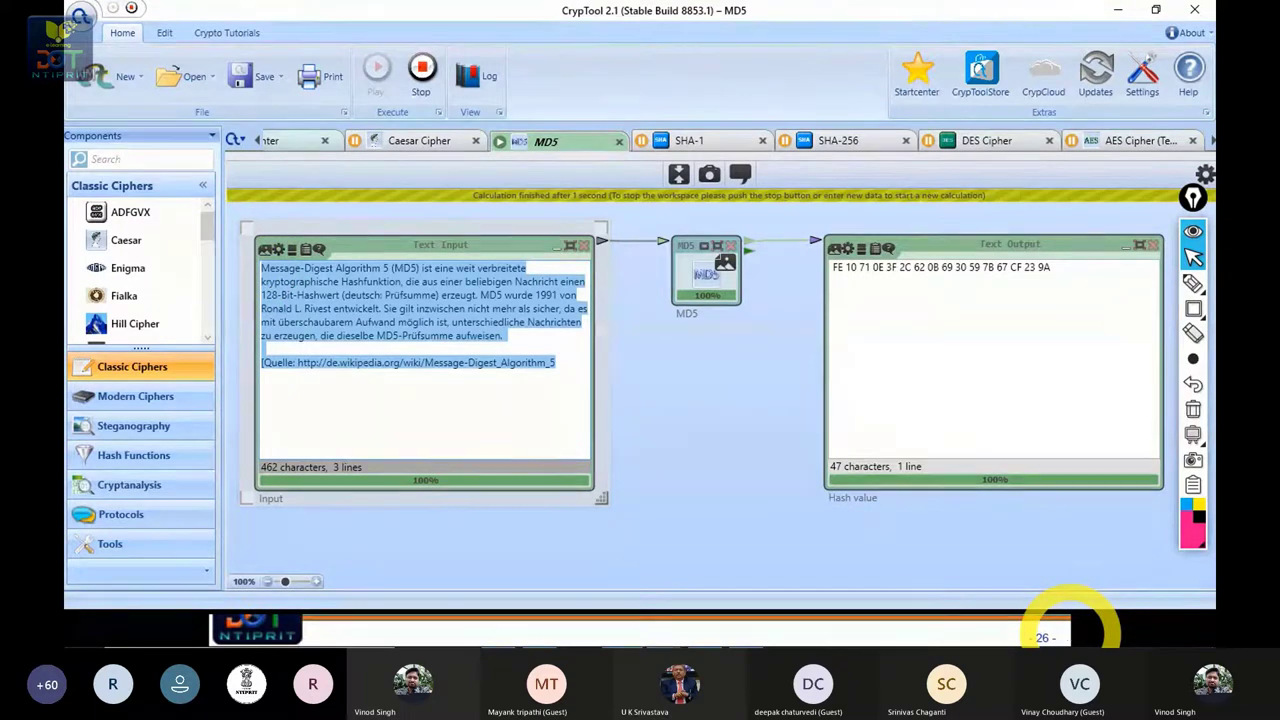
type("I")
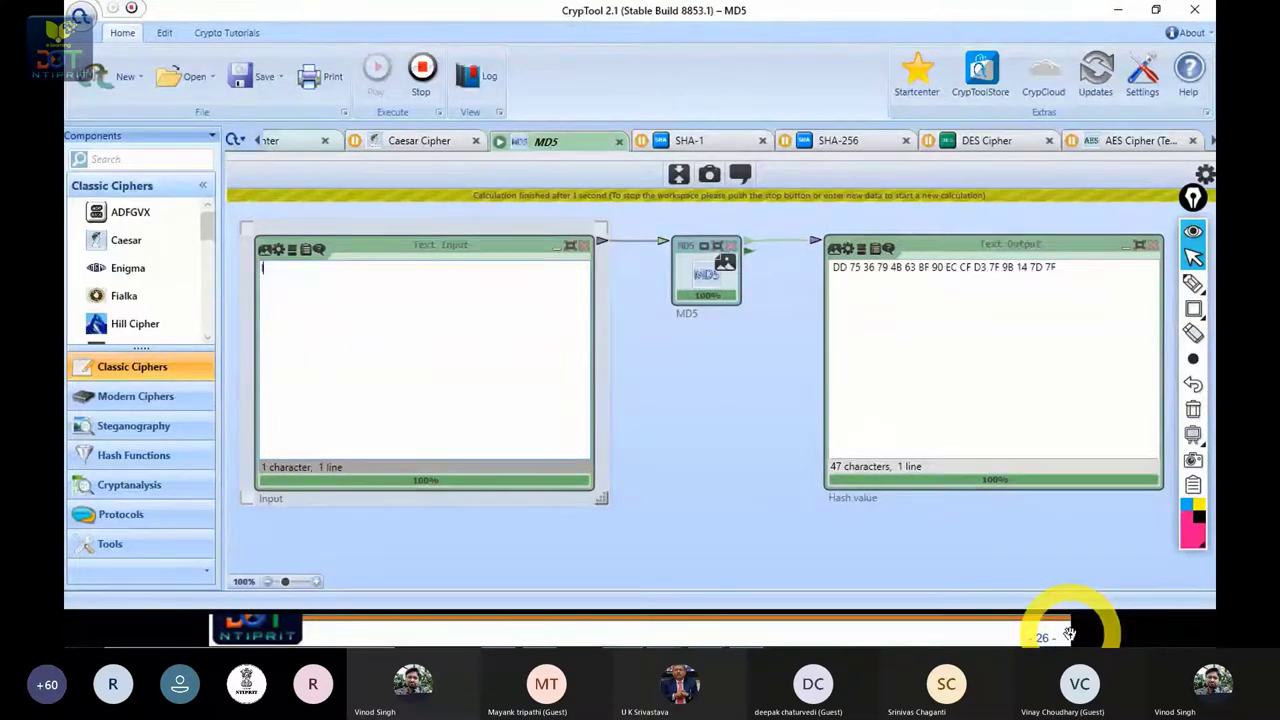
type(" AM VINOD")
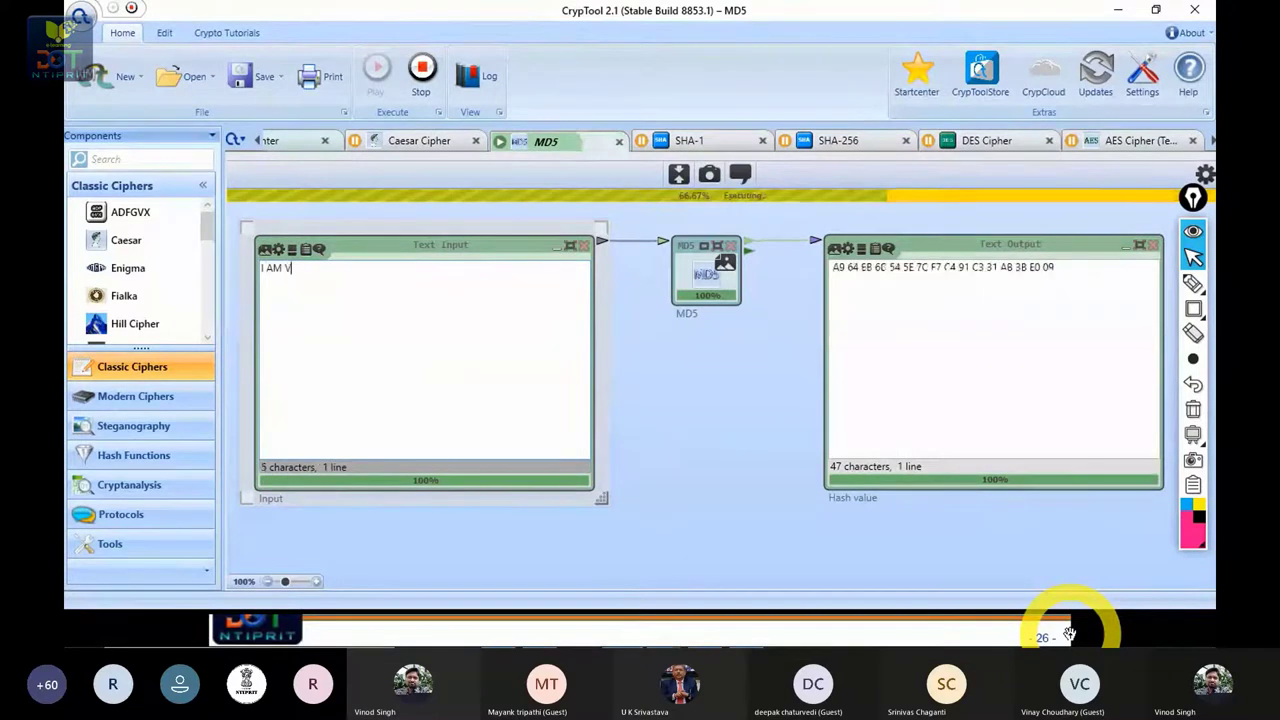
left_click(421, 70)
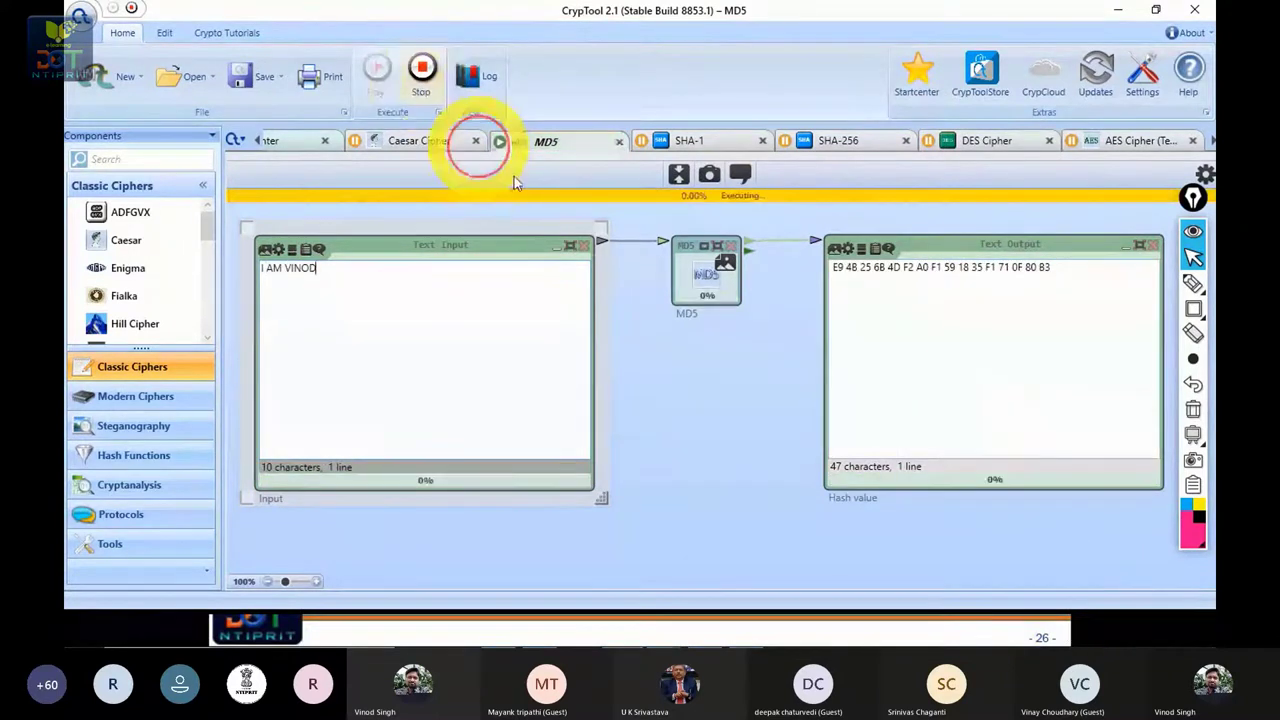
left_click(375, 72)
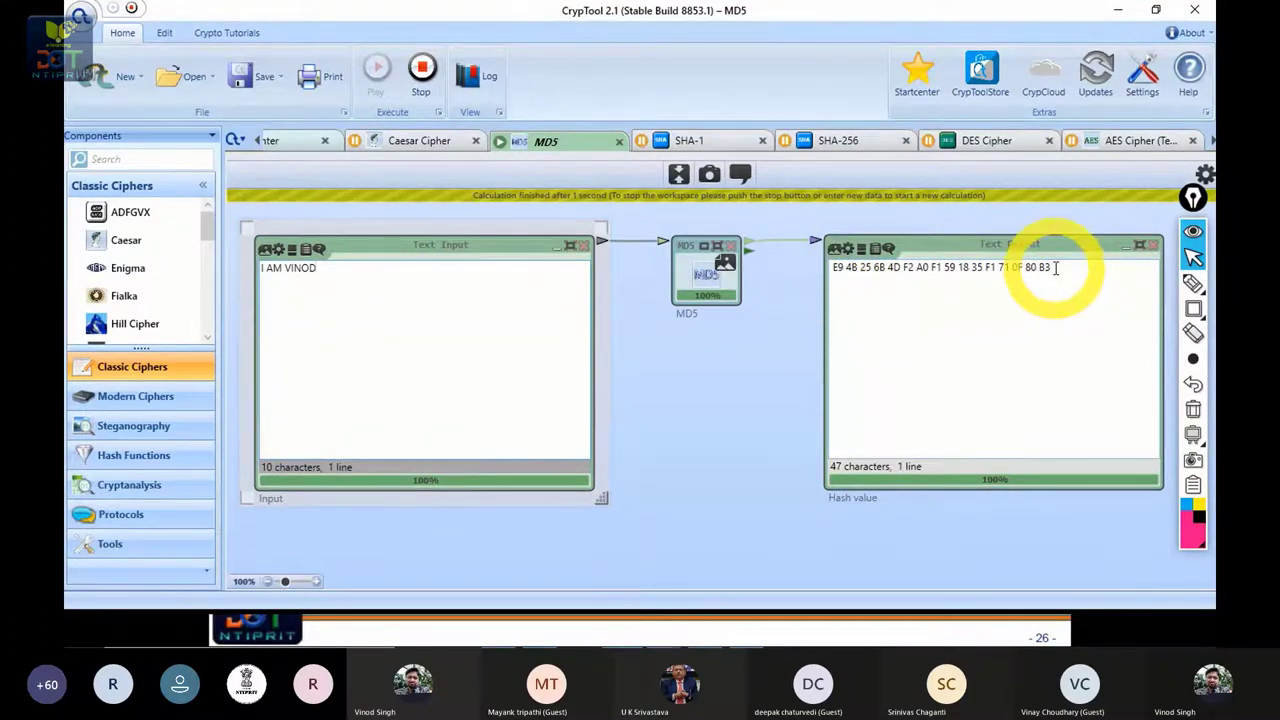
Step: Stop the MD5 workspace and run the SHA-1 workspace on its sample text to compute the hash value
left_click(392, 325)
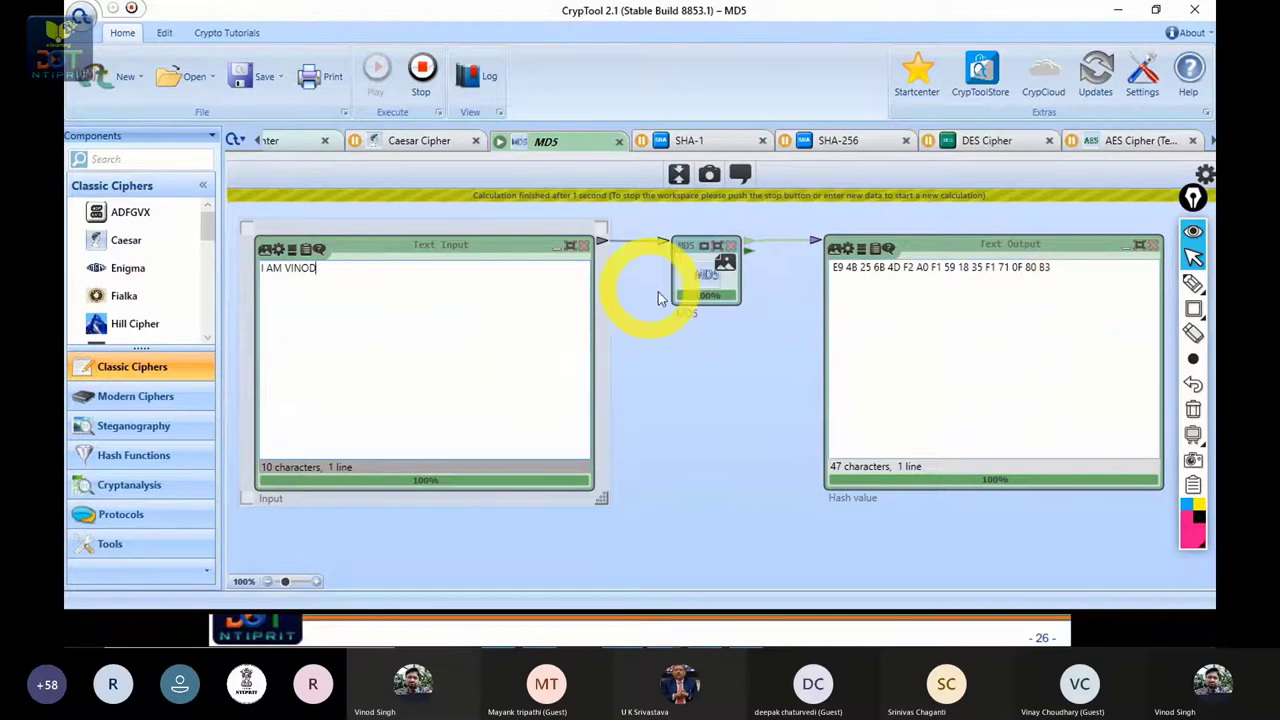
left_click(690, 275)
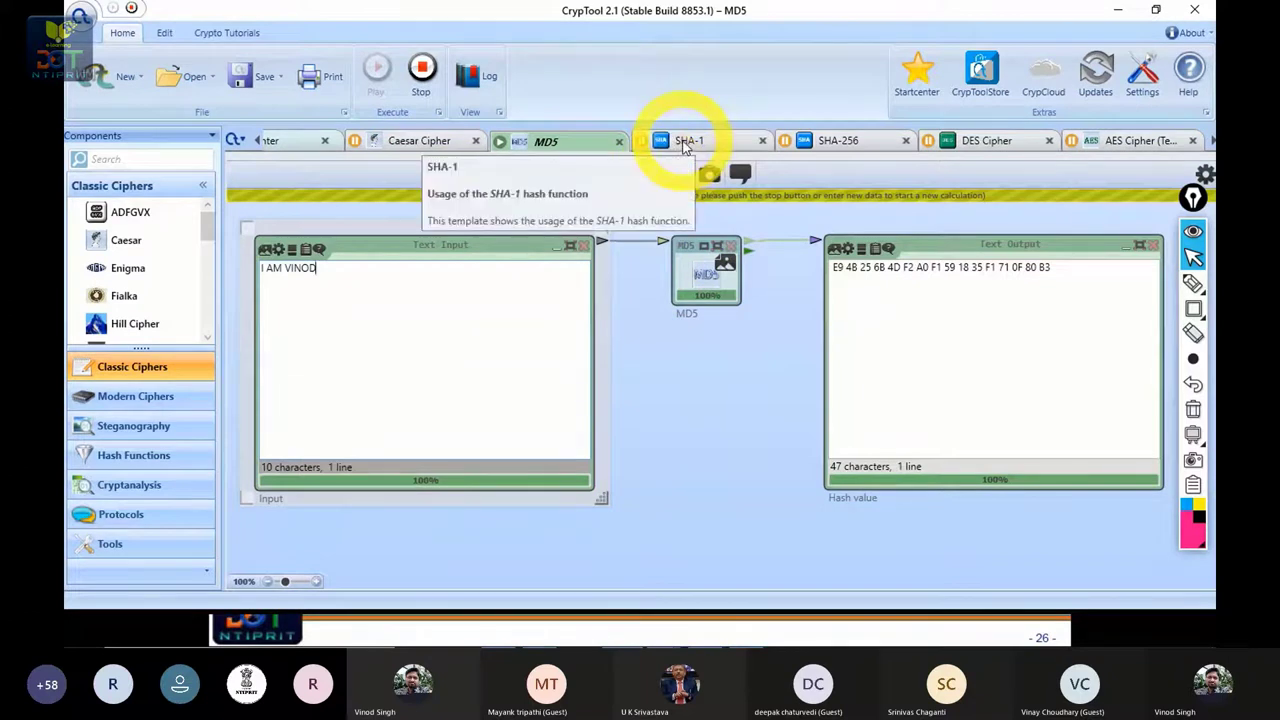
left_click(421, 66)
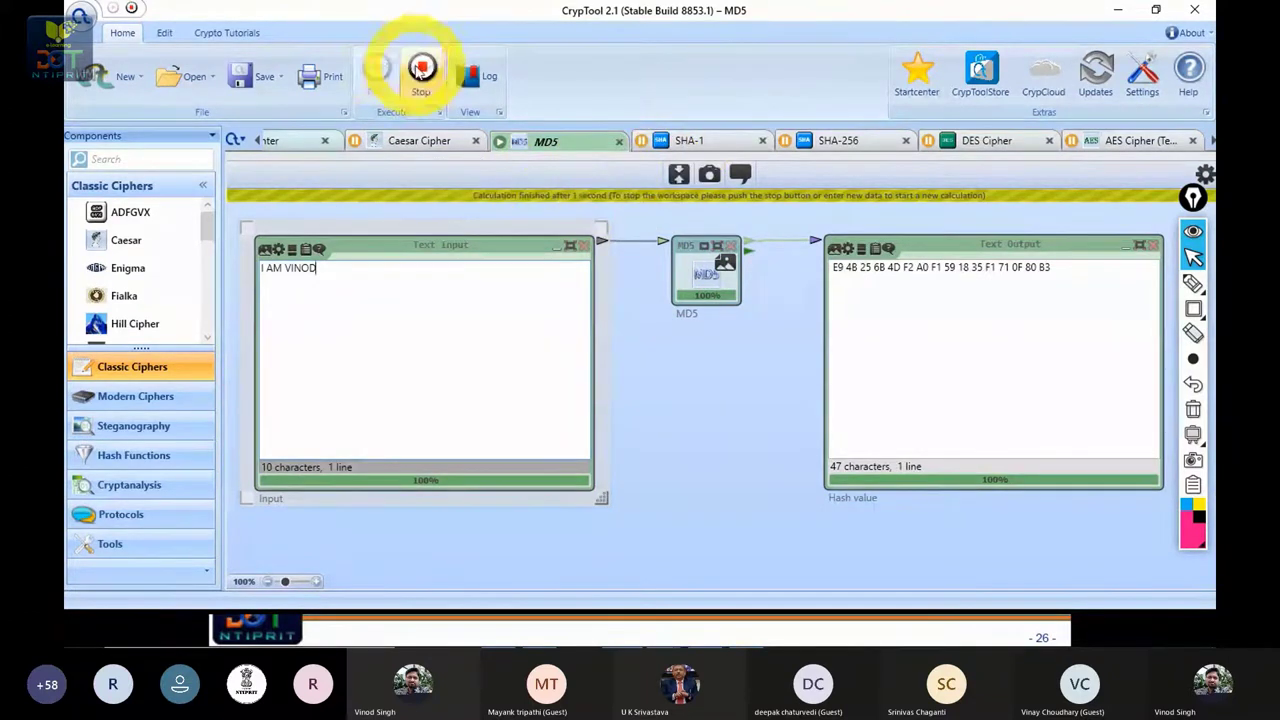
left_click(690, 141)
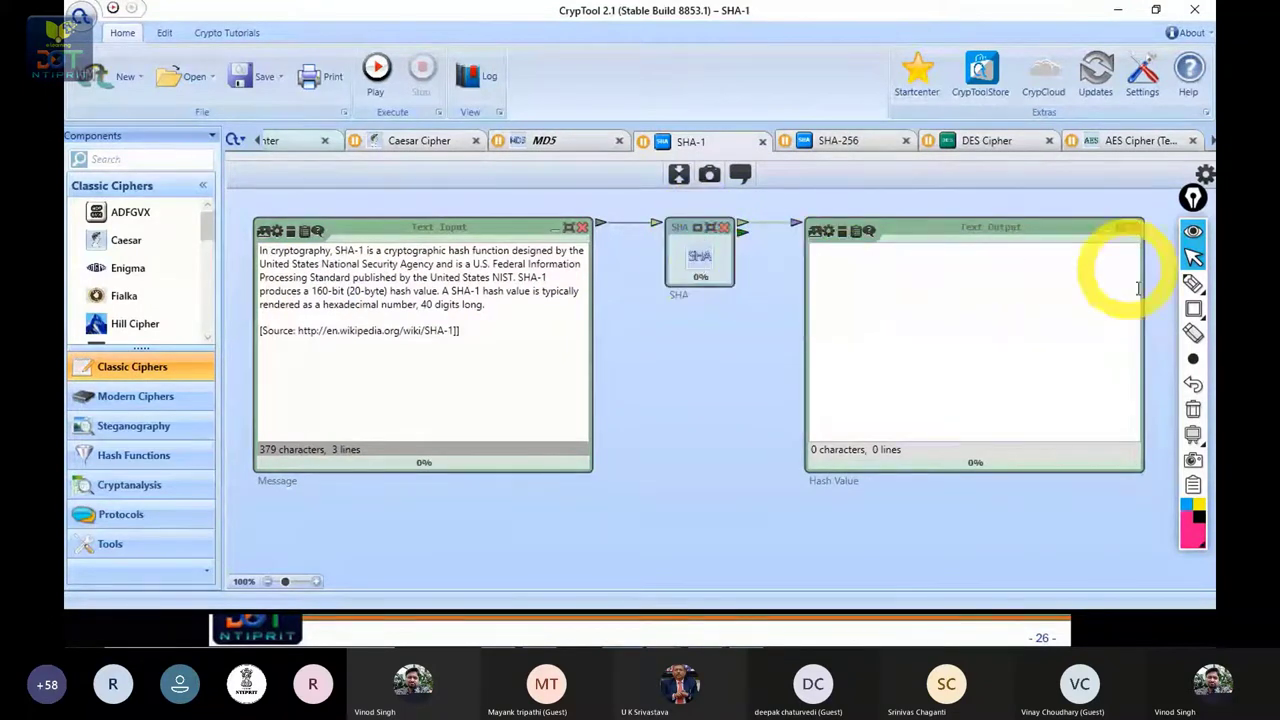
left_click(376, 68)
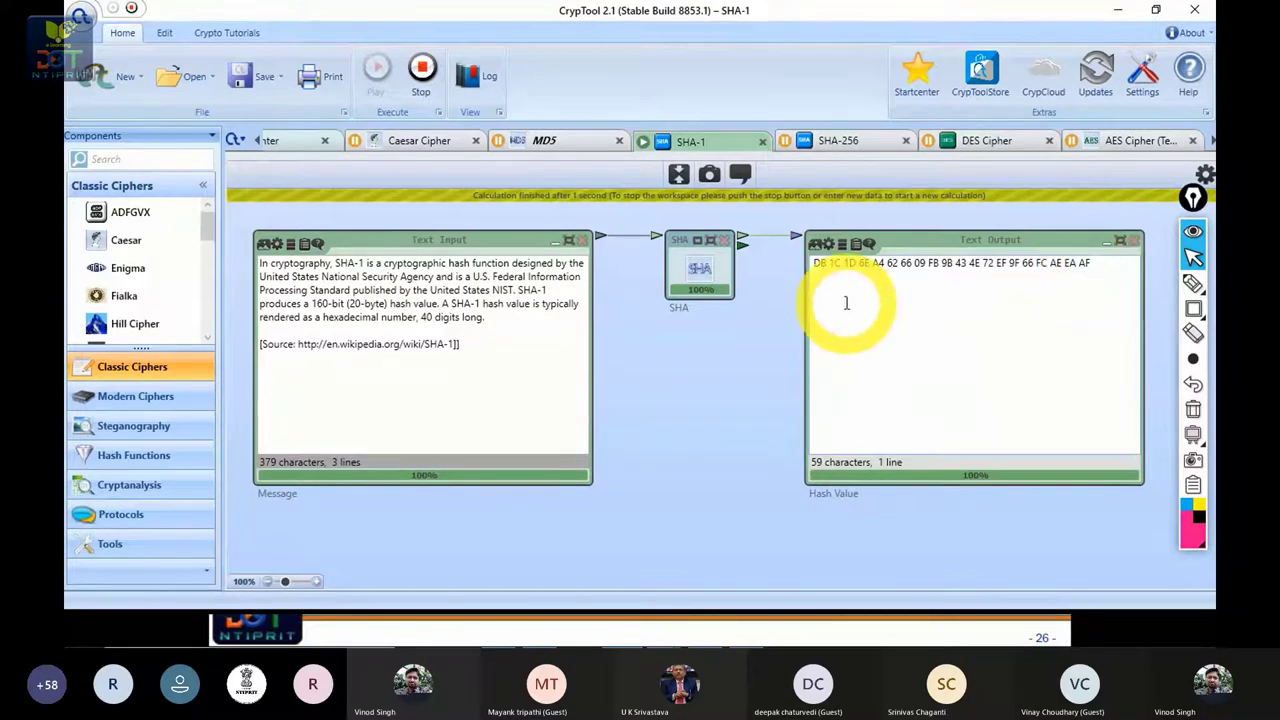
Step: Run the SHA-256 workspace on its sample text and compare the MD5, SHA-1 and SHA-256 hash outputs
left_click(562, 141)
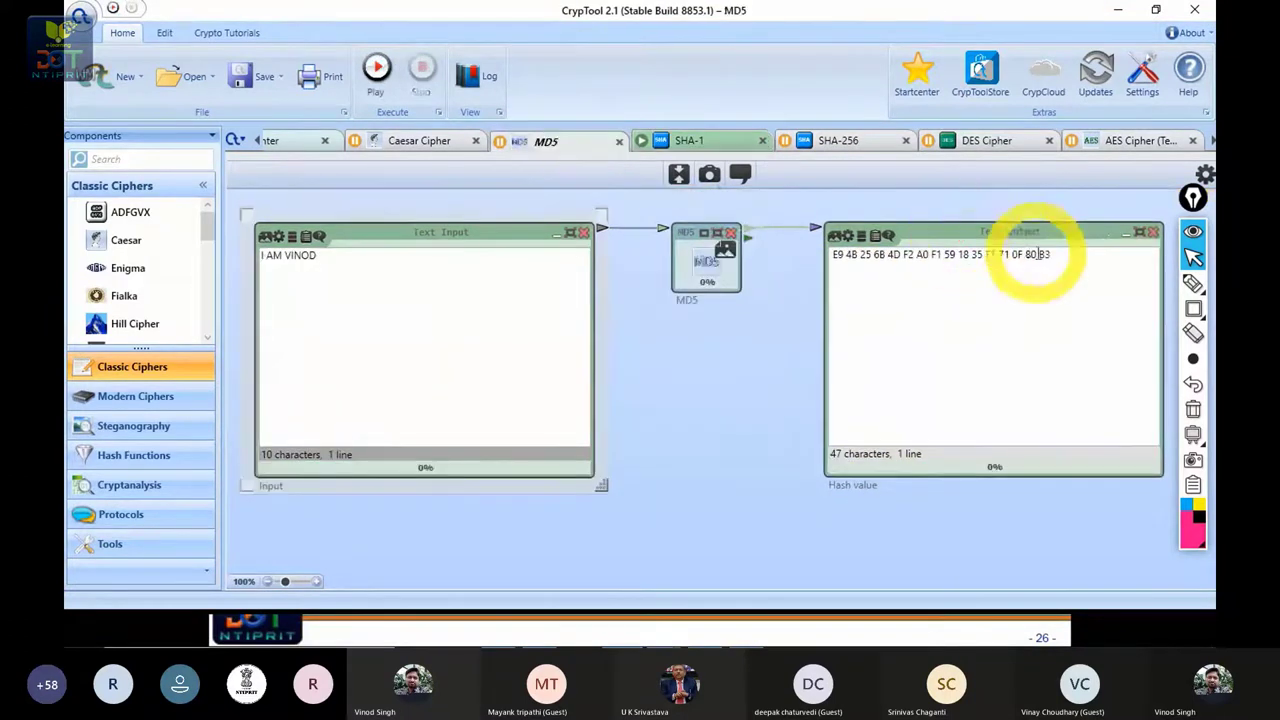
left_click(725, 141)
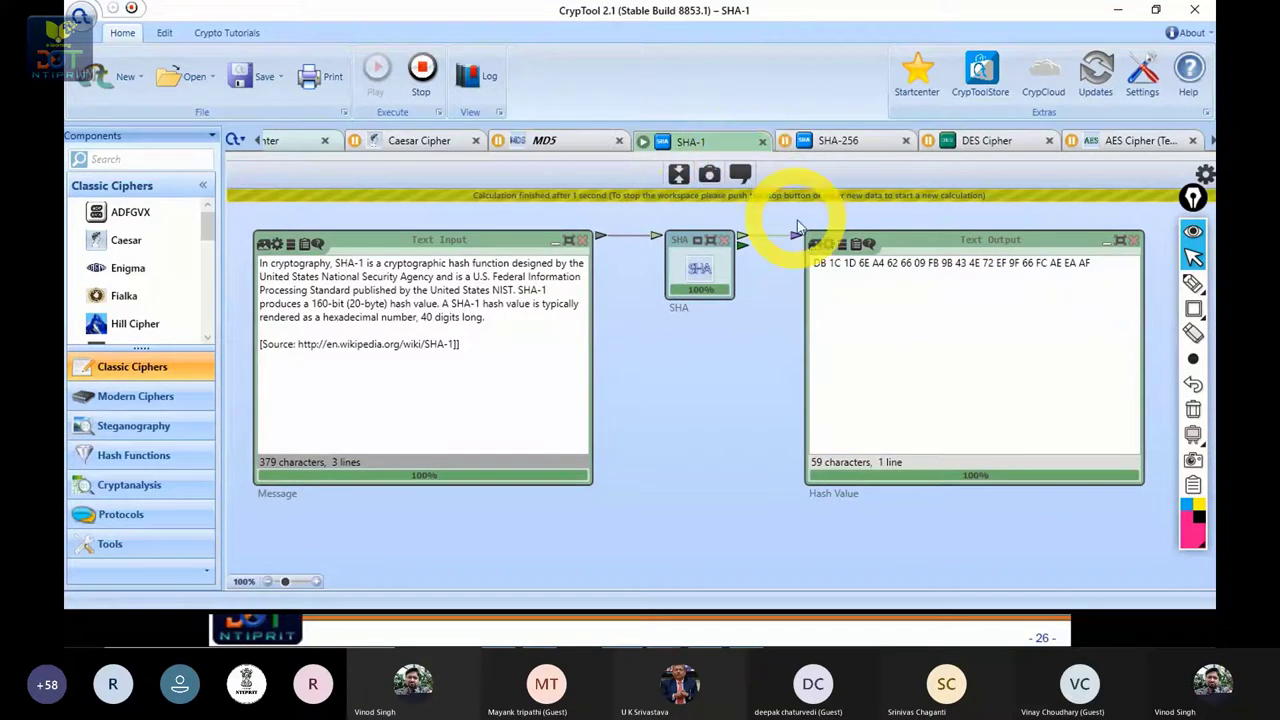
left_click(834, 146)
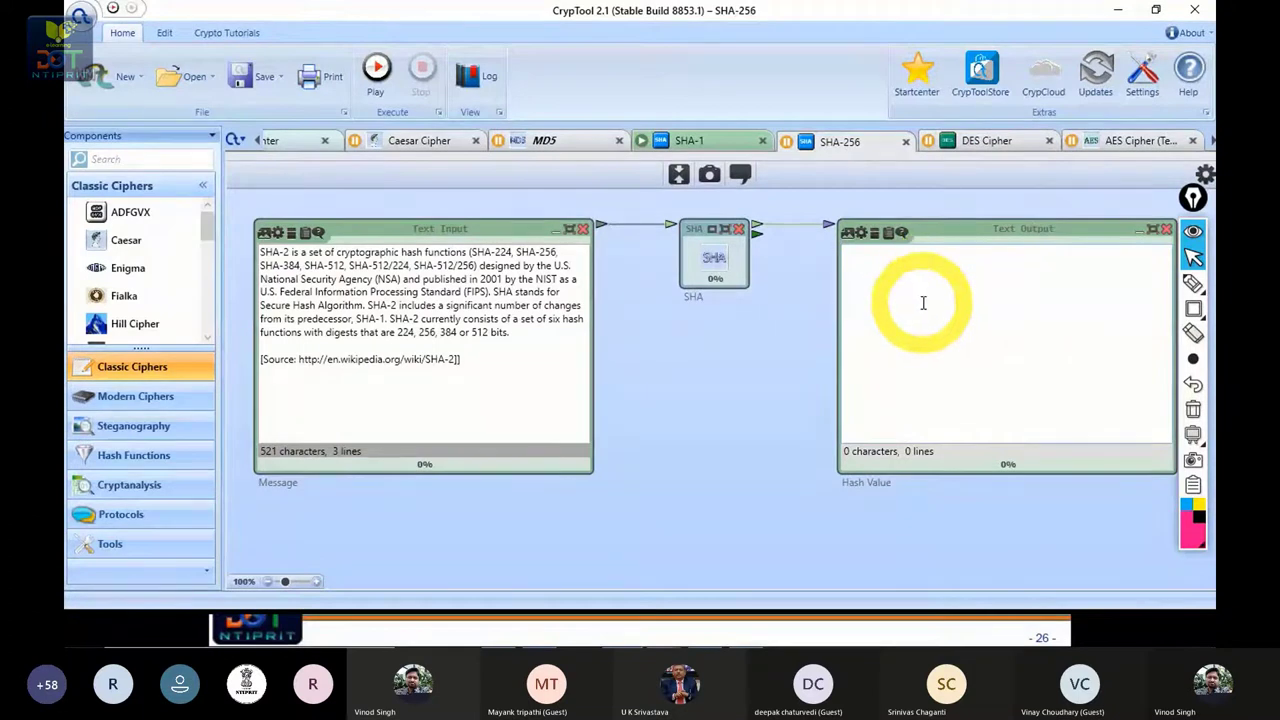
left_click(375, 67)
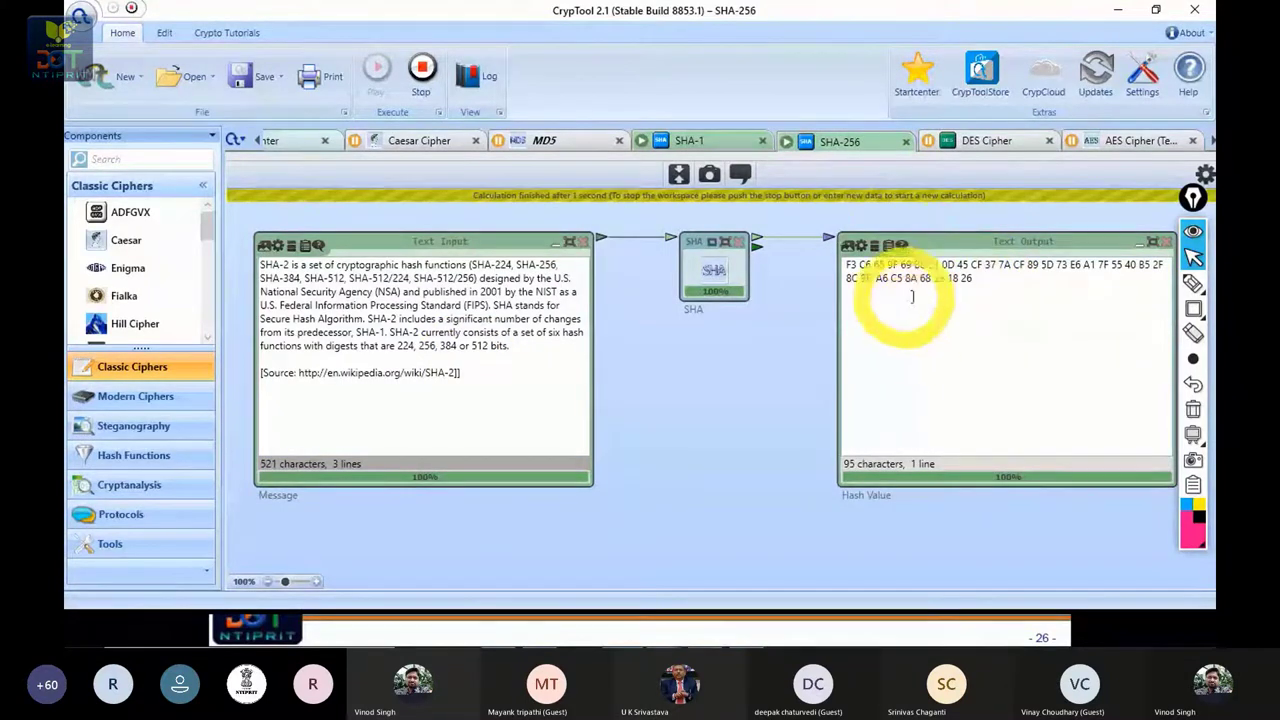
left_click(700, 141)
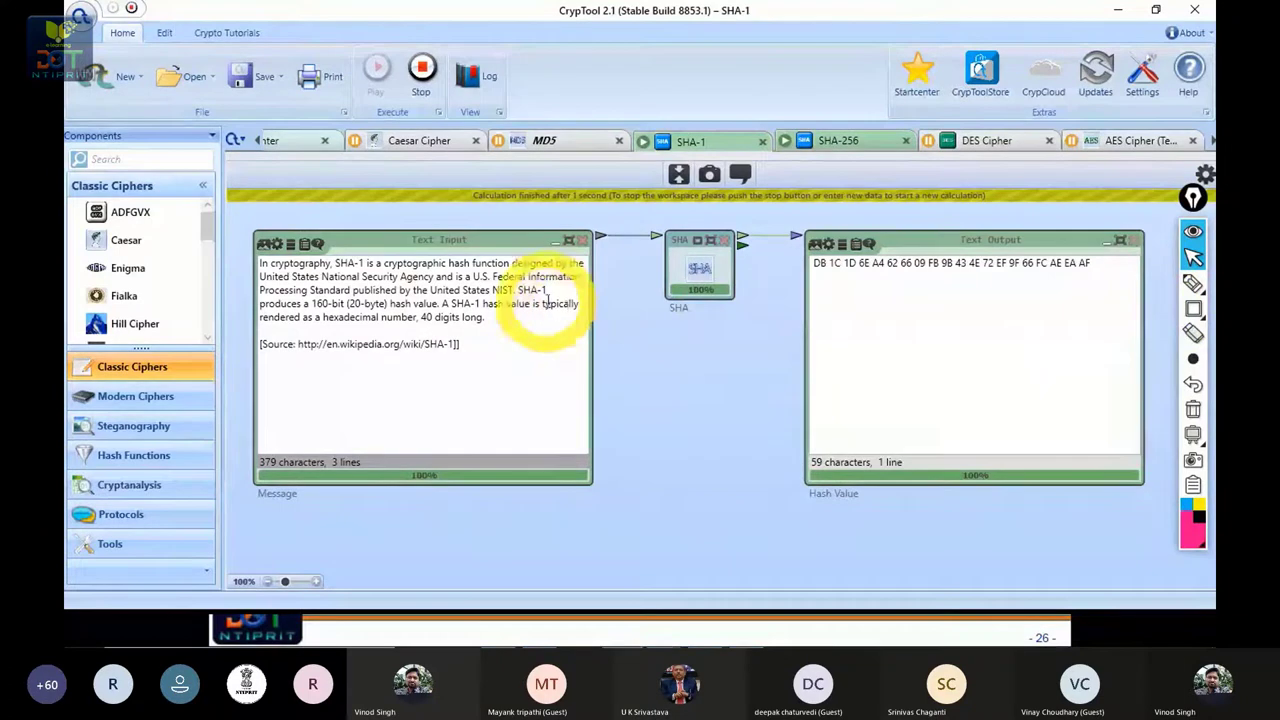
left_click(545, 141)
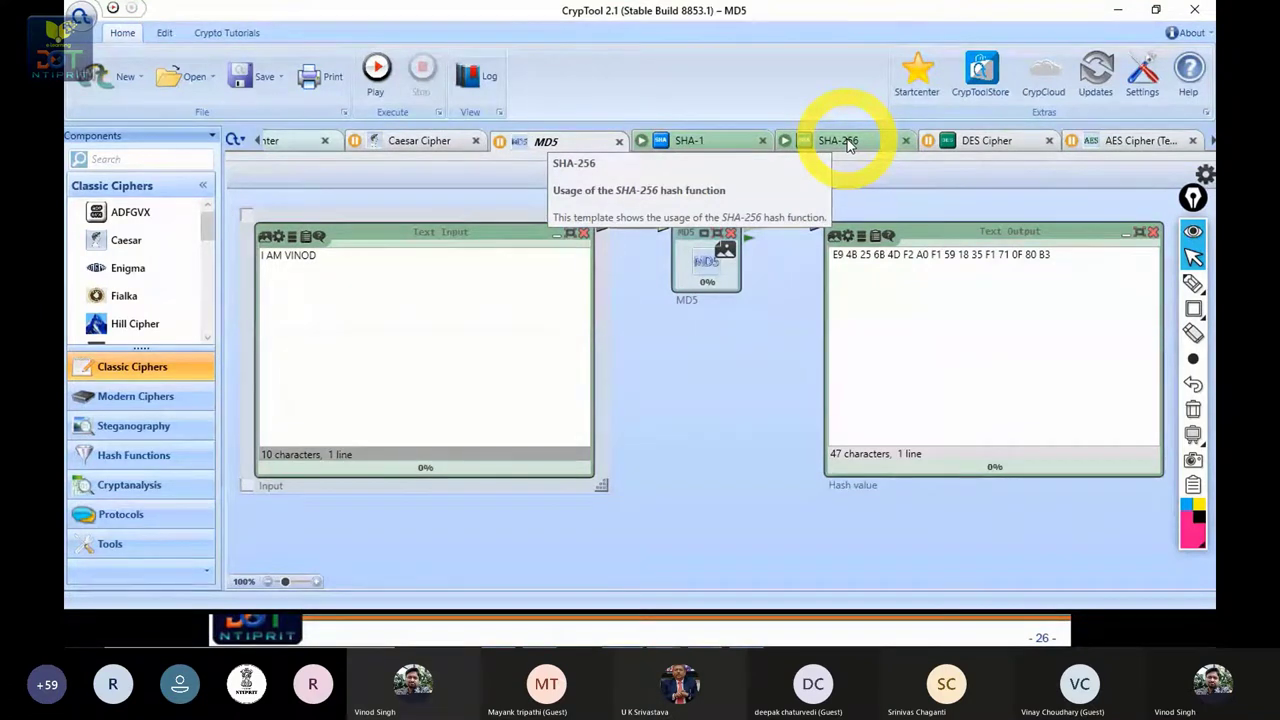
Step: Minimize CrypTool, leave the full-screen slide view in Adobe Acrobat, and launch Hash Tool
left_click(1119, 12)
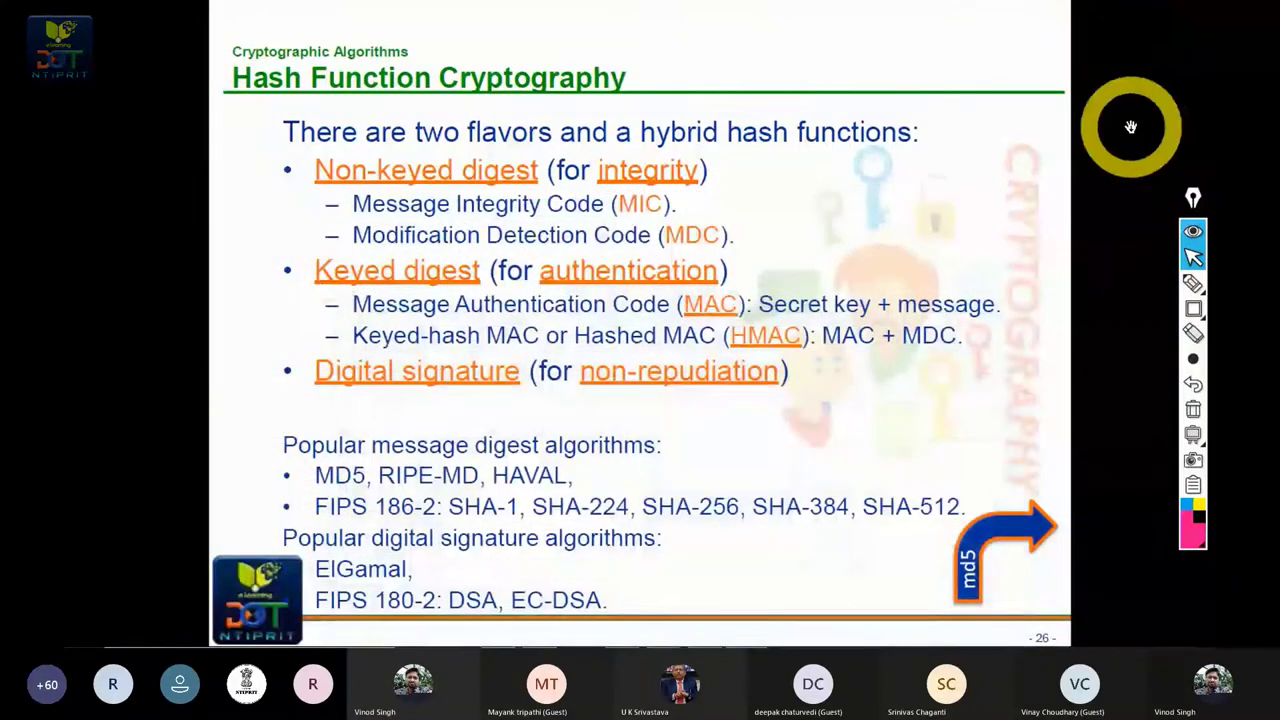
key("Escape")
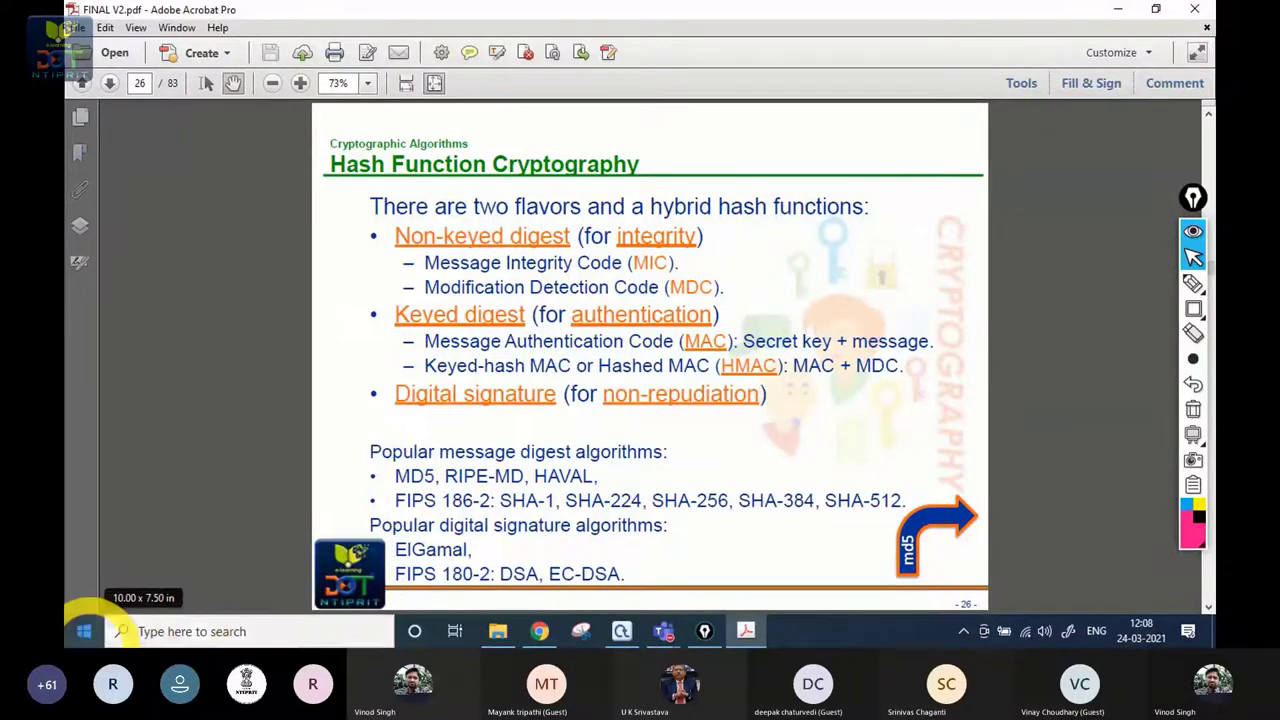
left_click(90, 634)
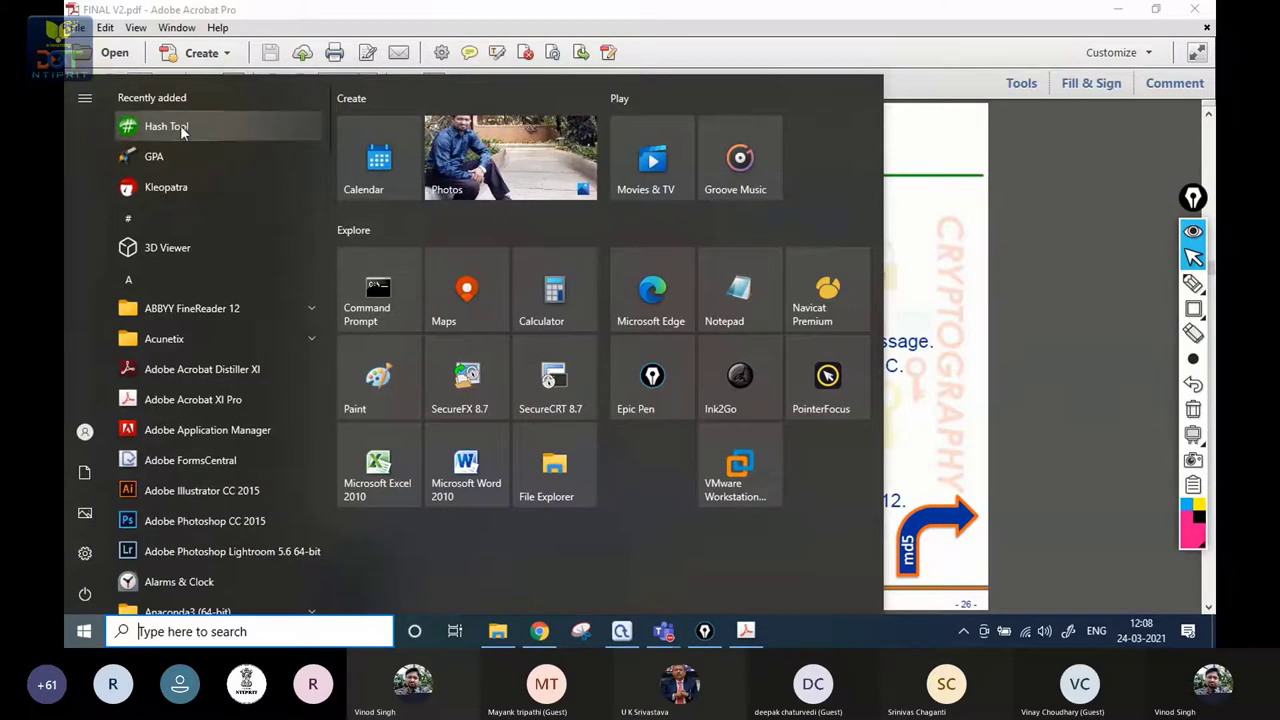
left_click(180, 125)
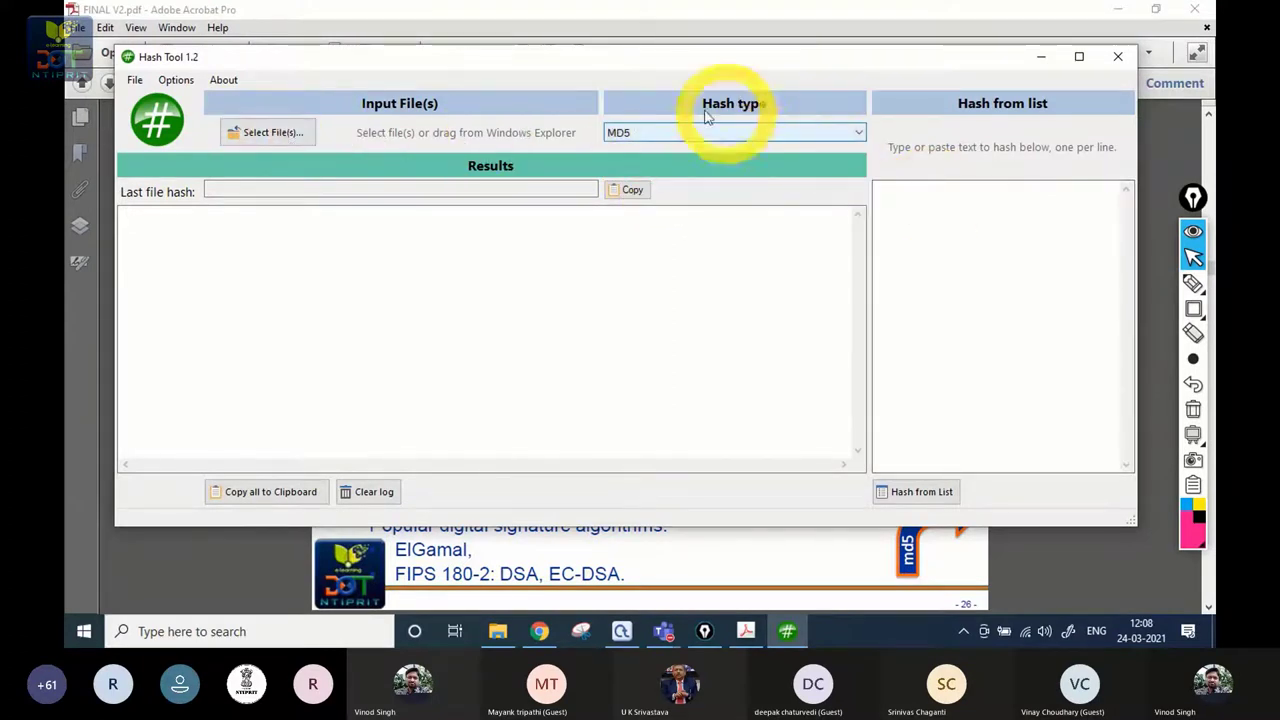
Step: Compute the MD5 hash of JNH-GZB-03042021.pdf from the Documents folder and highlight the hash in the results
left_click(290, 131)
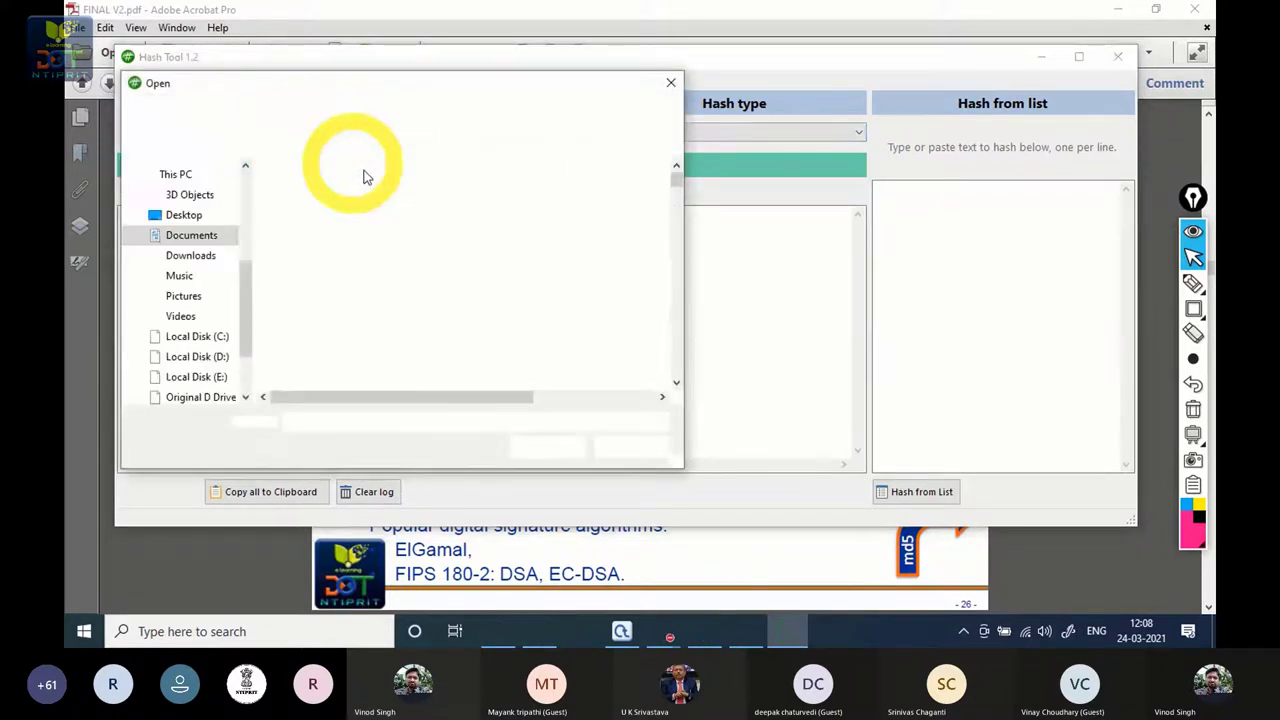
left_click(377, 195)
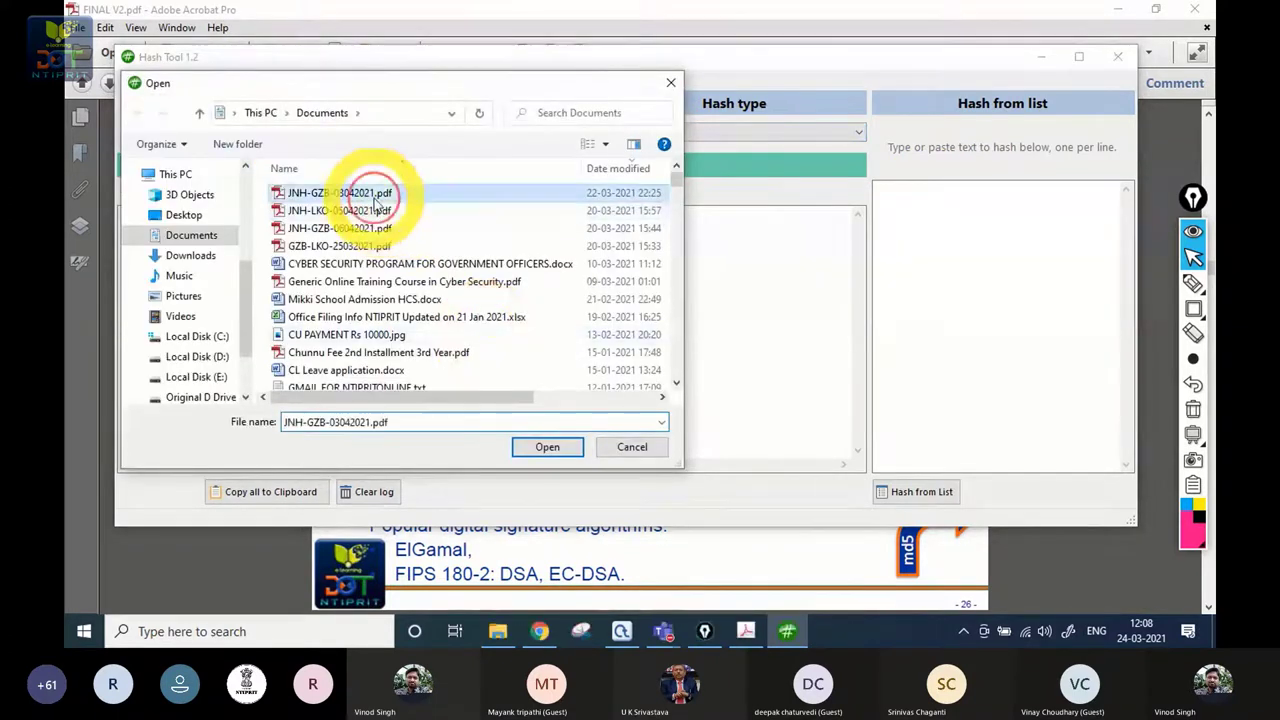
left_click(545, 448)
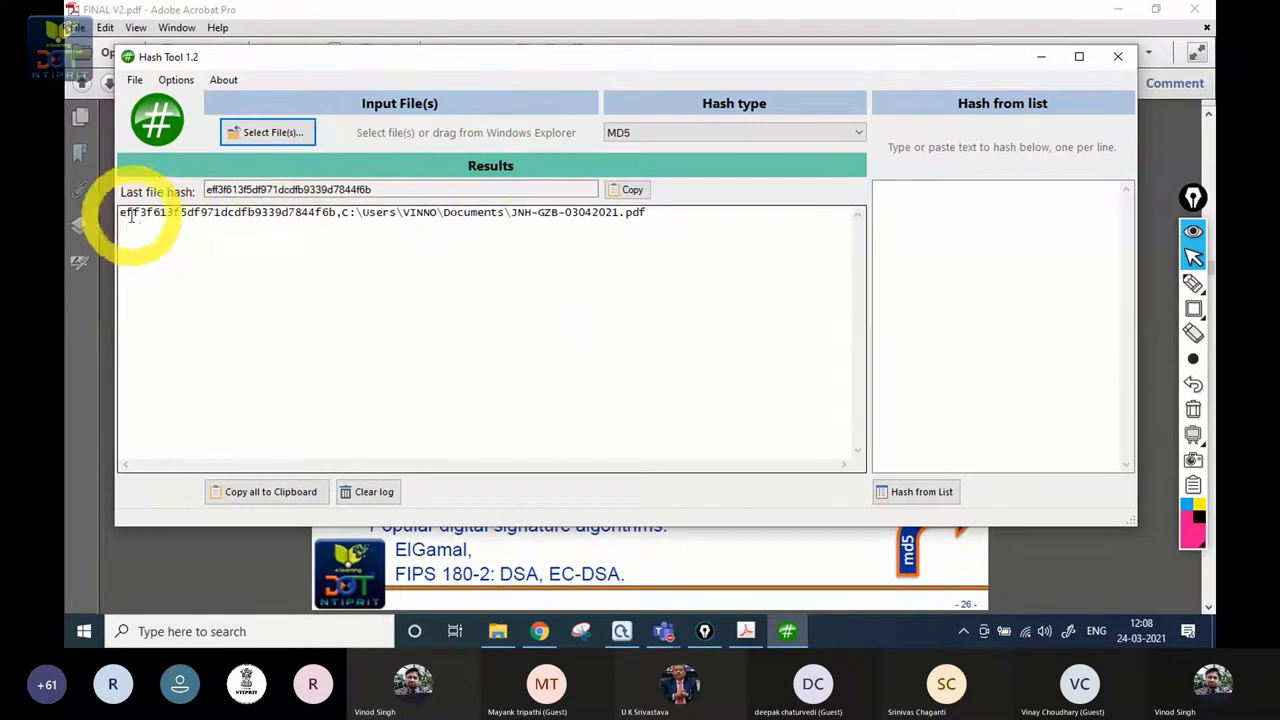
left_click_drag(119, 212, 603, 218)
left_click(674, 240)
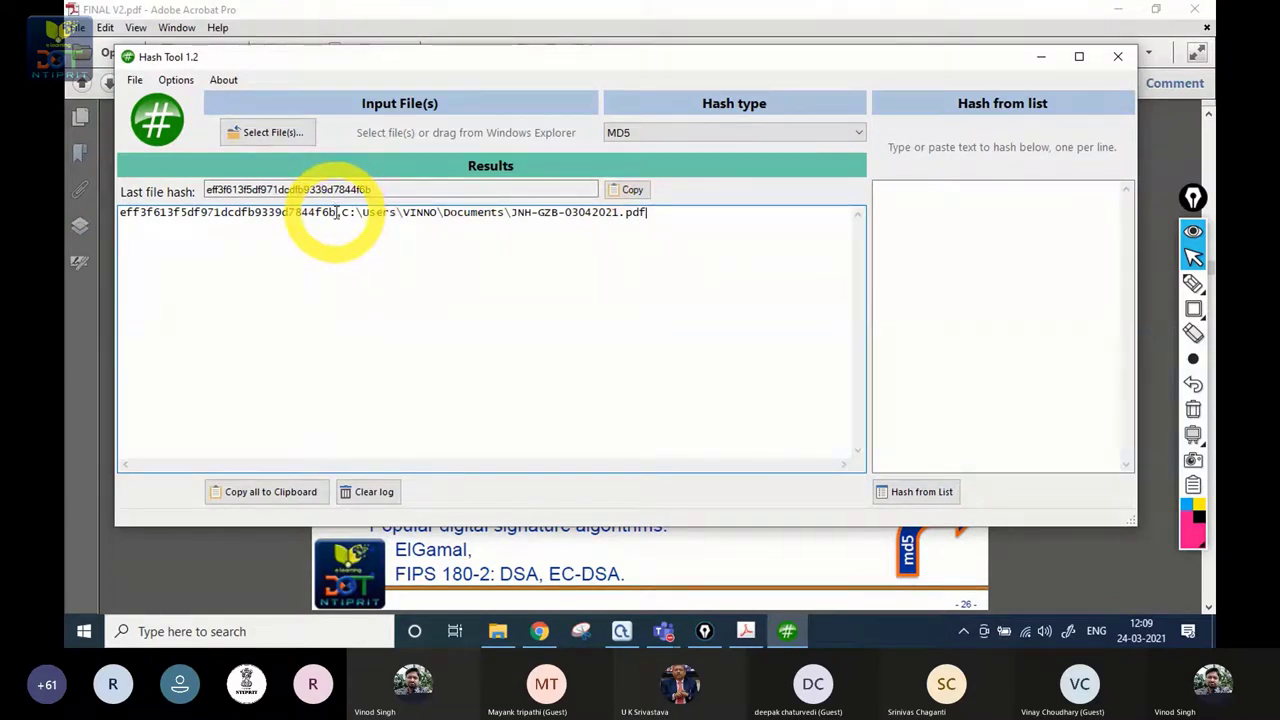
left_click_drag(336, 212, 129, 213)
left_click(209, 251)
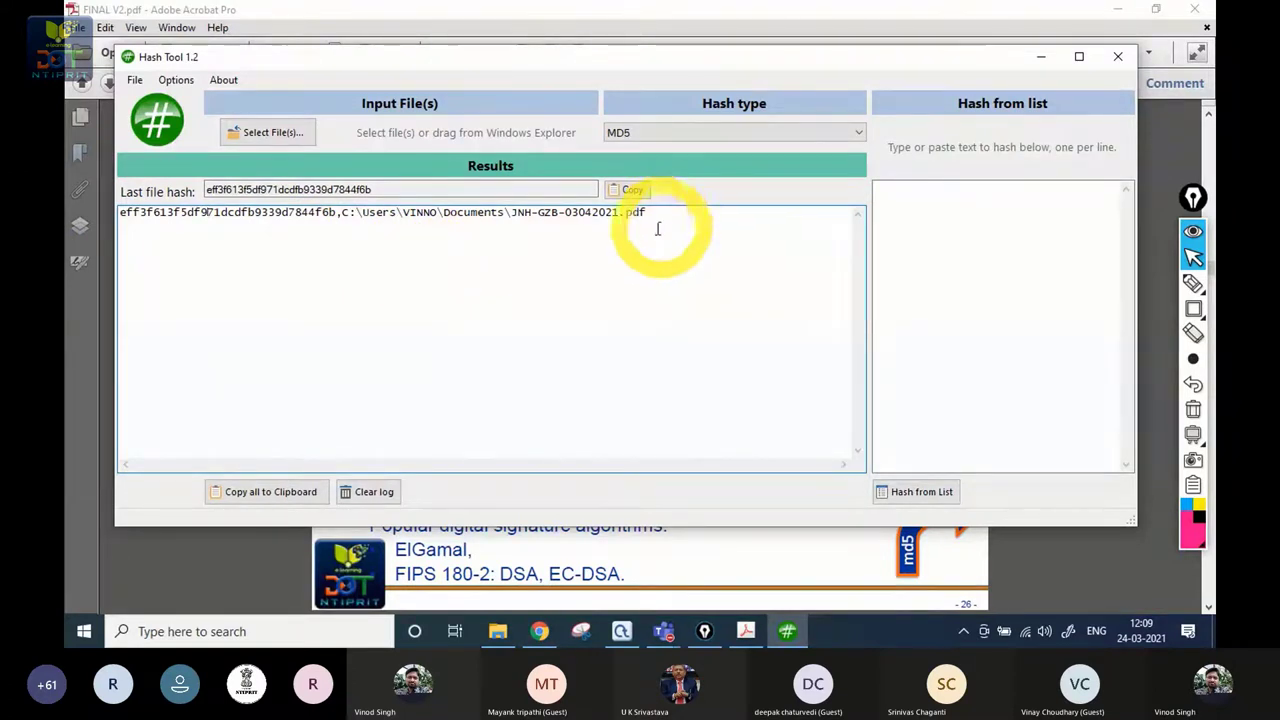
Step: Set the hash type to SHA-512, clear the log, and hash CYBER SECURITY PROGRAM FOR GOVERNMENT OFFICERS.docx
left_click(853, 137)
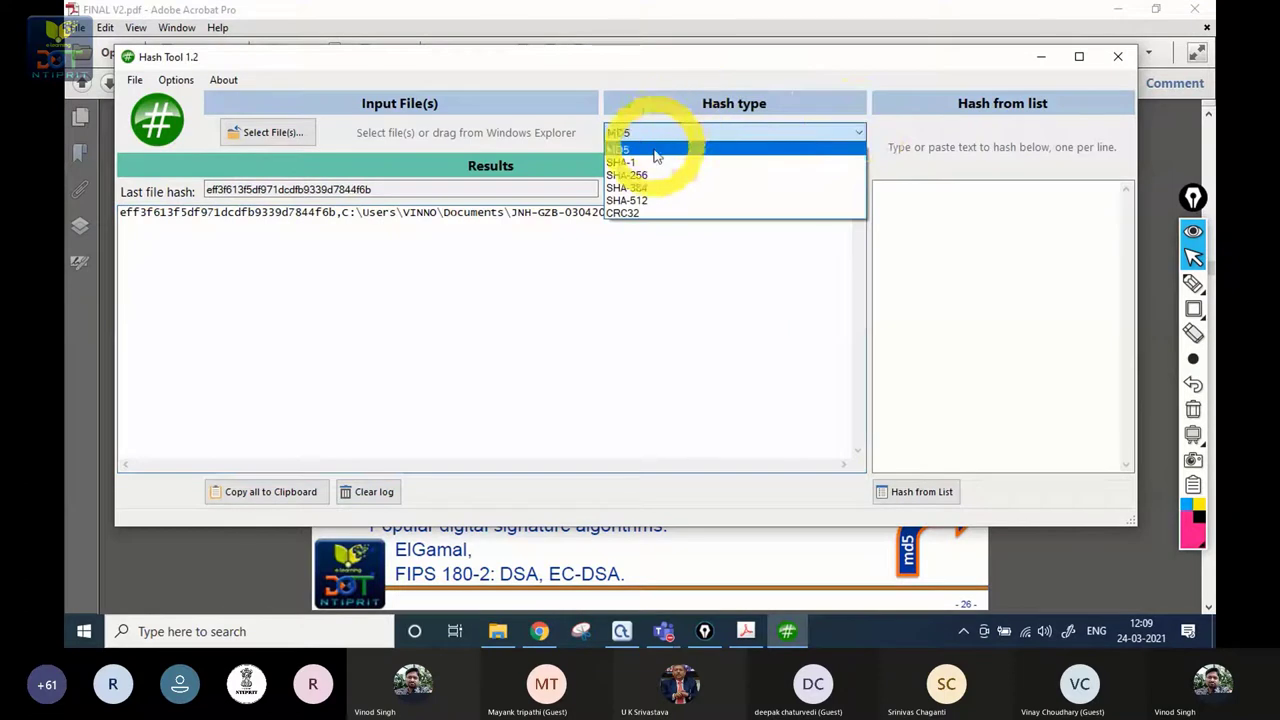
left_click(645, 202)
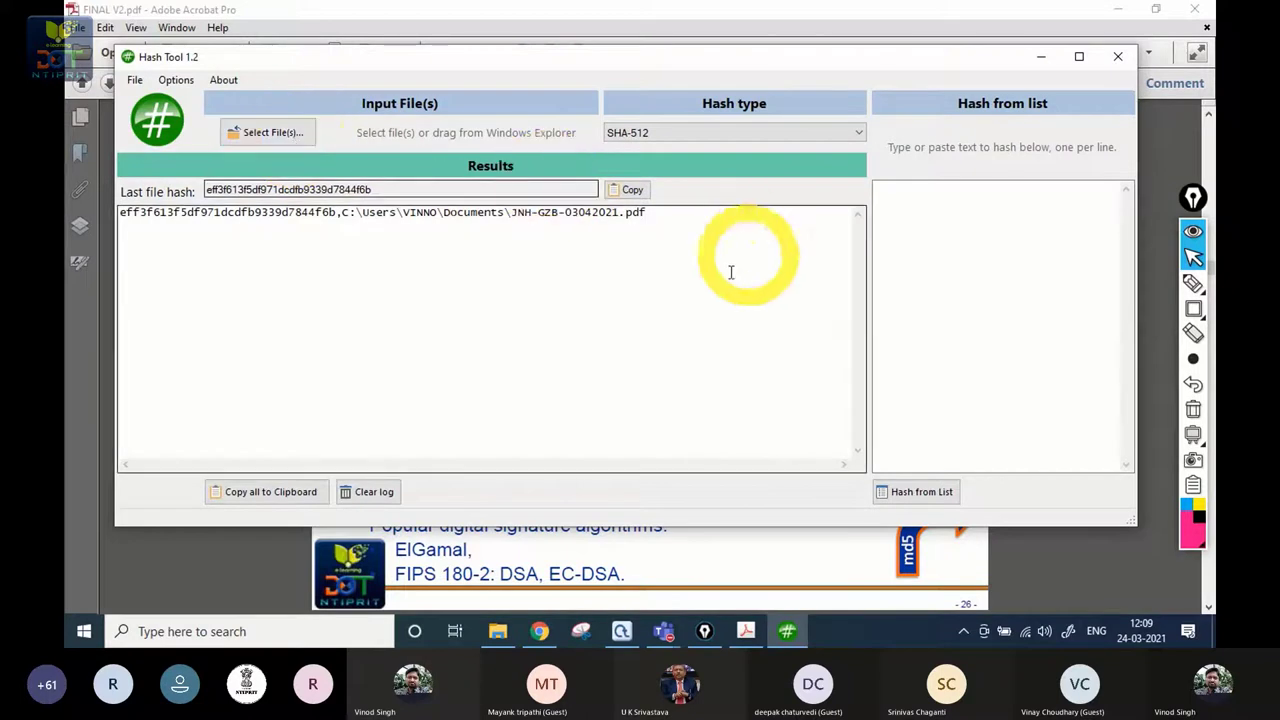
left_click(362, 489)
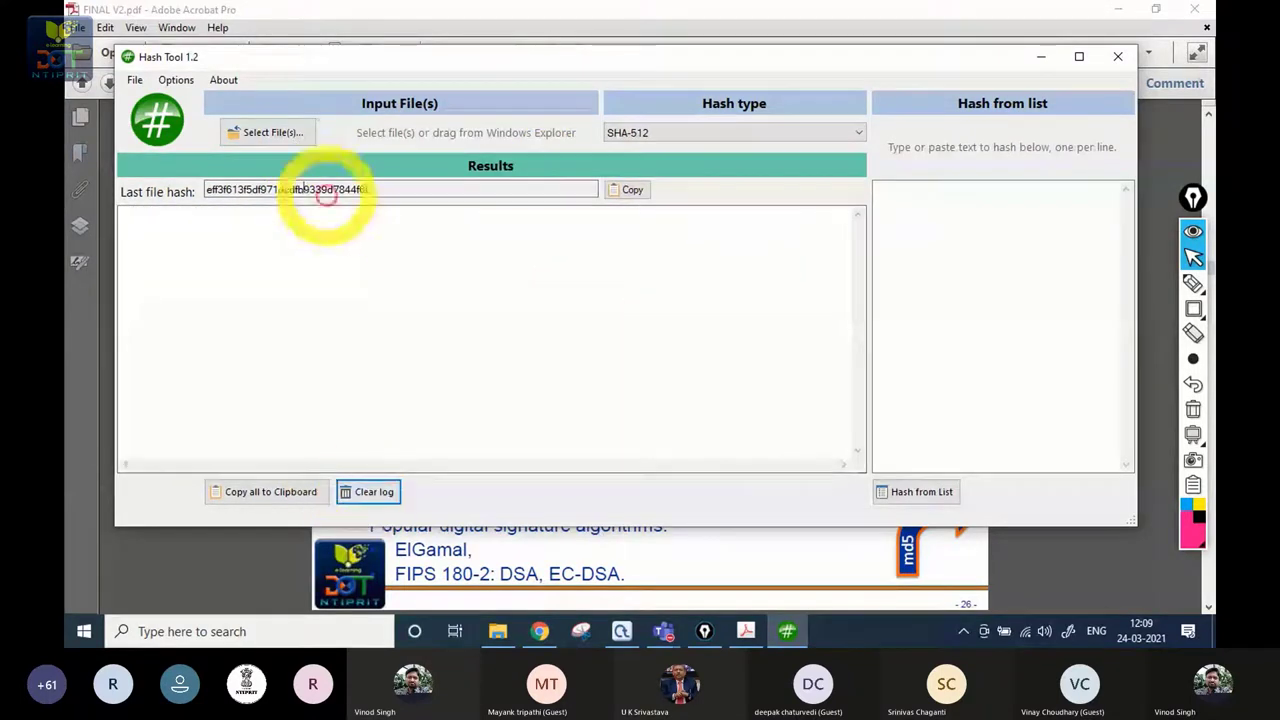
left_click(296, 136)
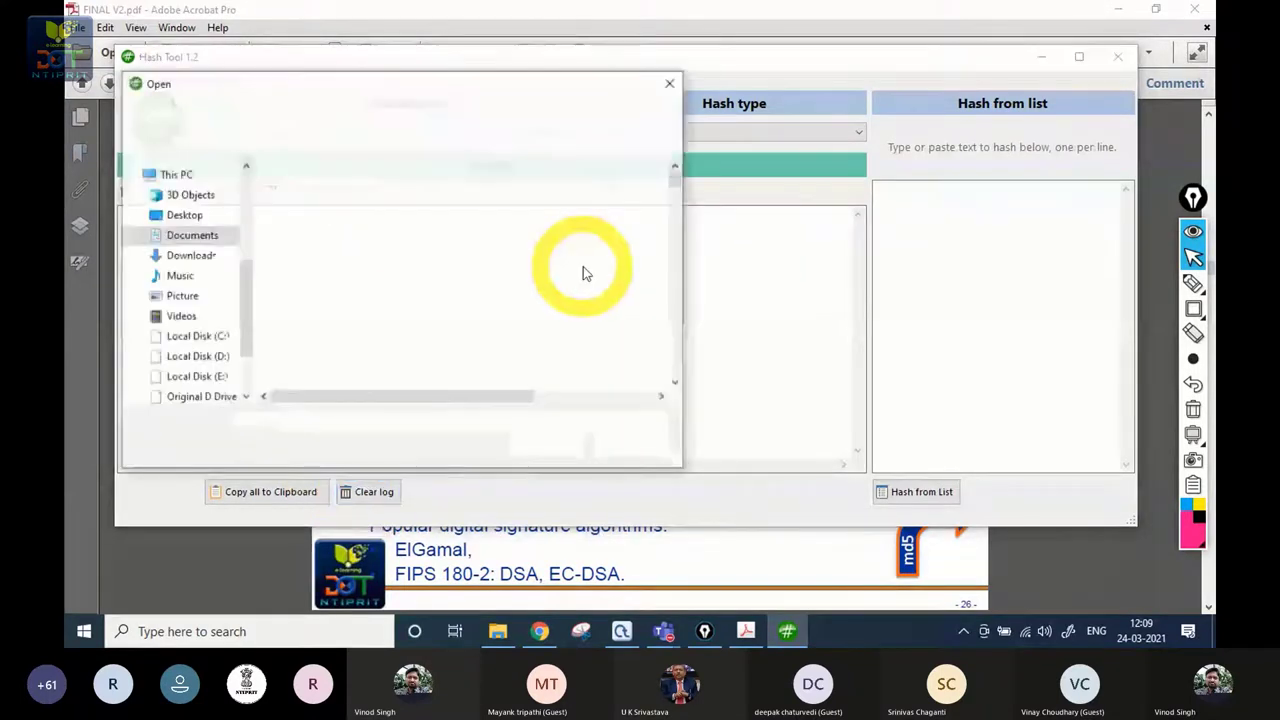
left_click(390, 248)
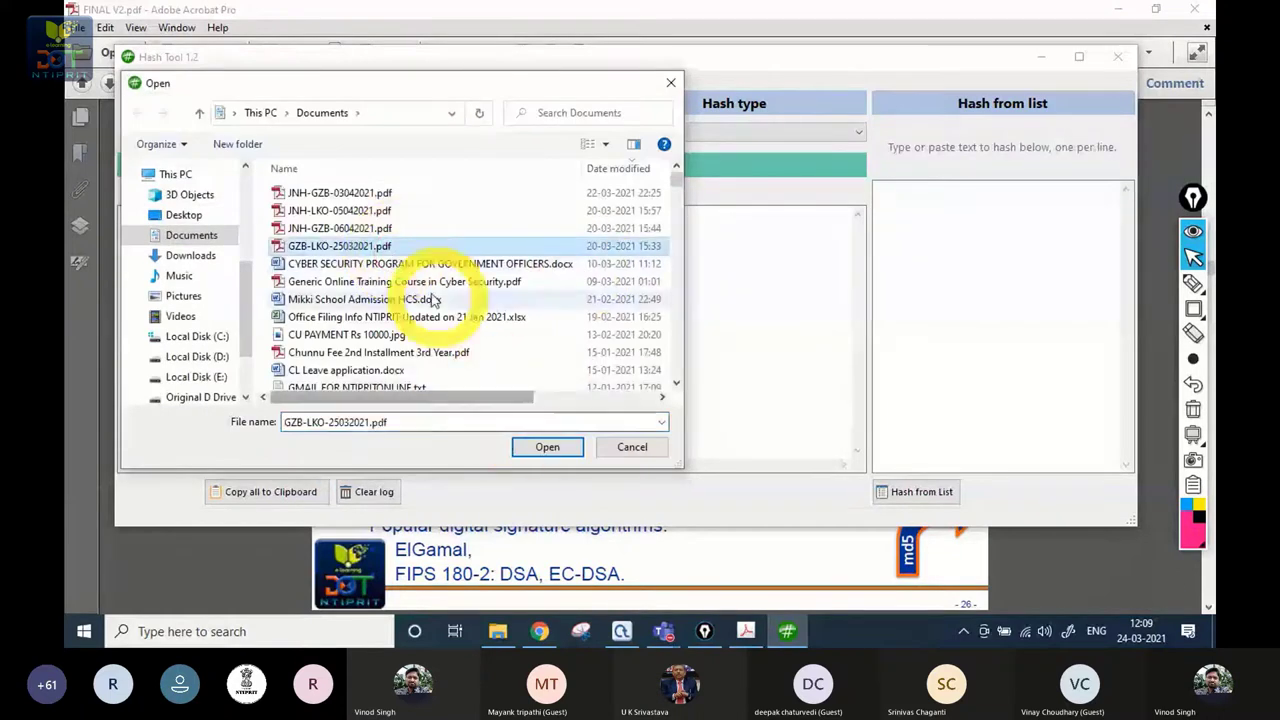
left_click(355, 263)
left_click(548, 447)
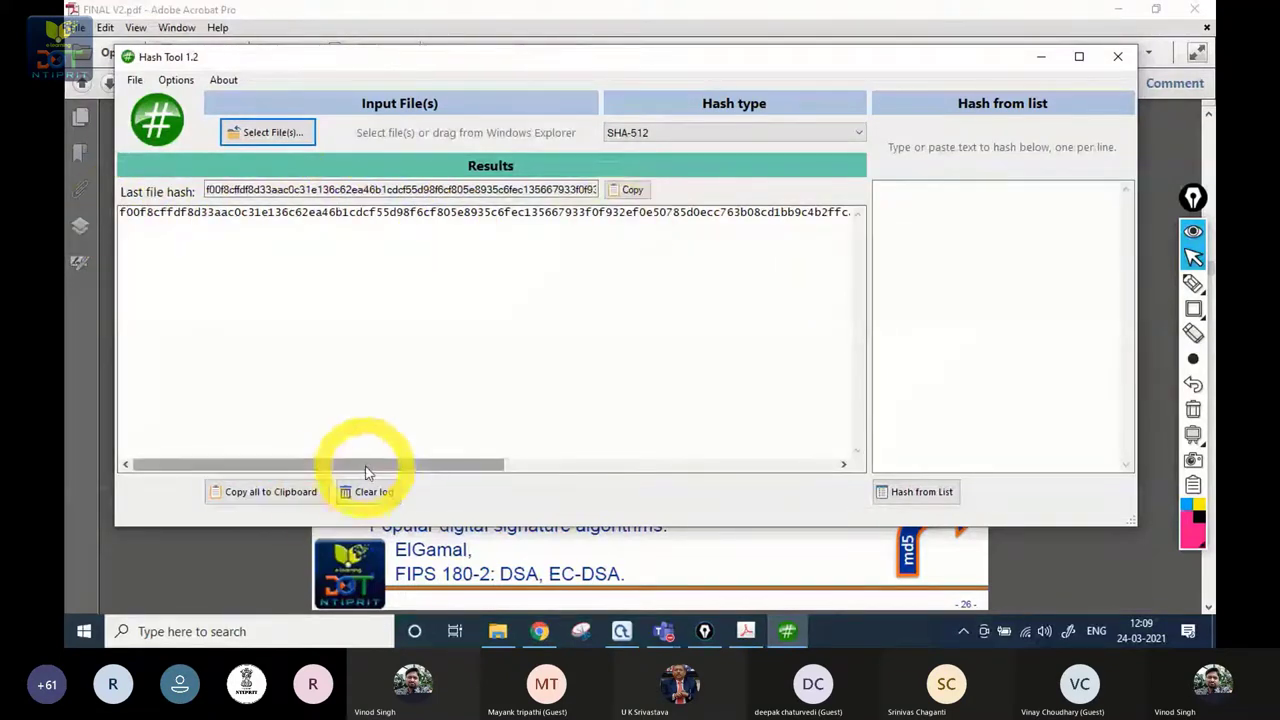
left_click_drag(368, 464, 257, 460)
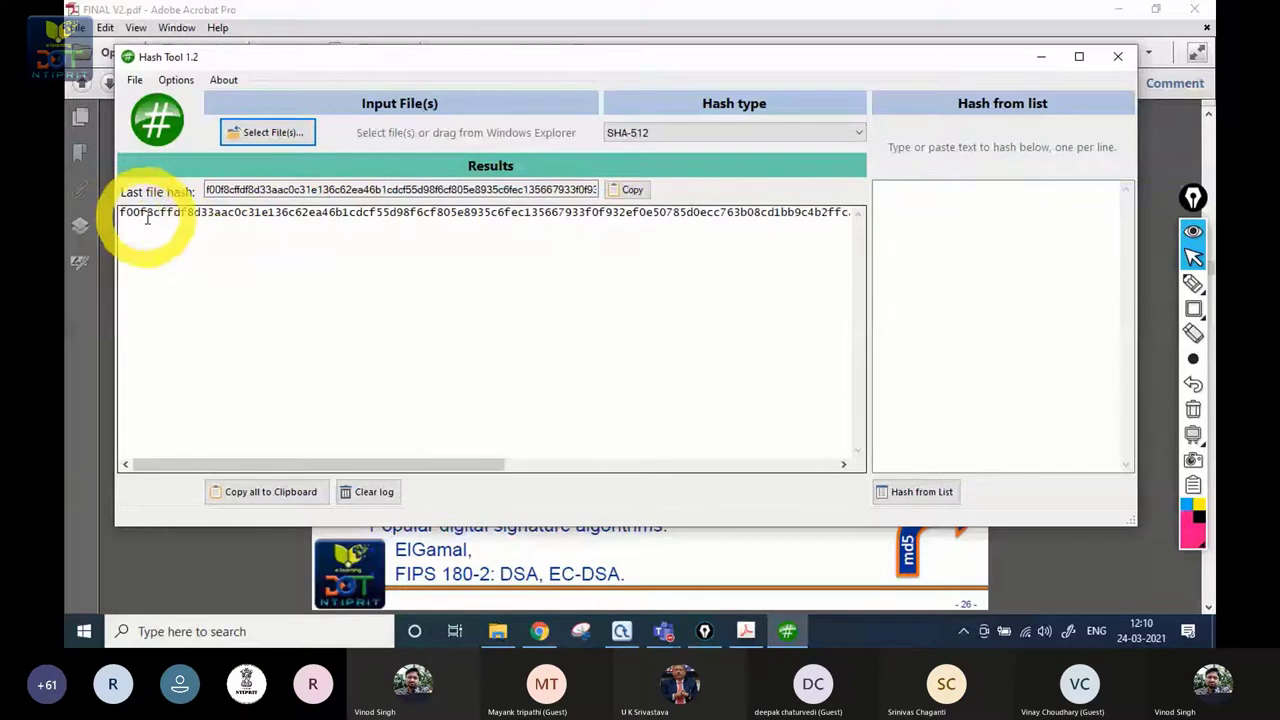
Step: Enable the Uppercase Hash option and clear the results log
left_click(176, 82)
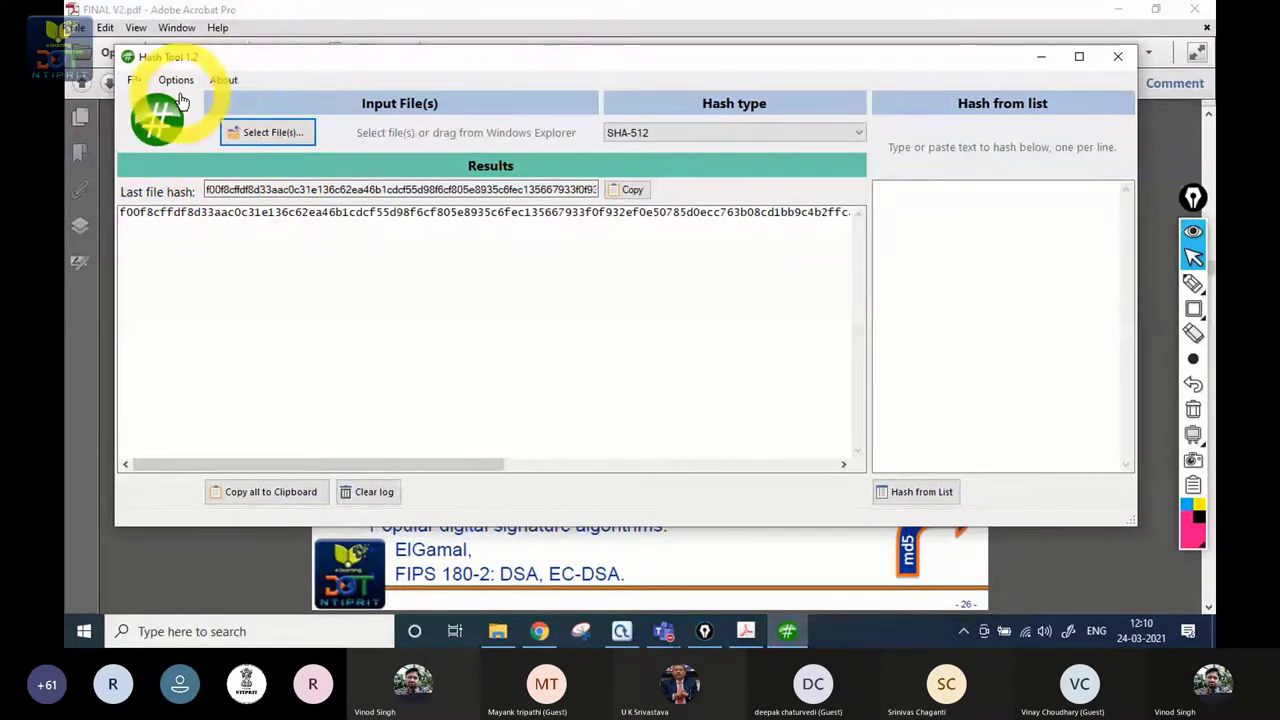
left_click(176, 80)
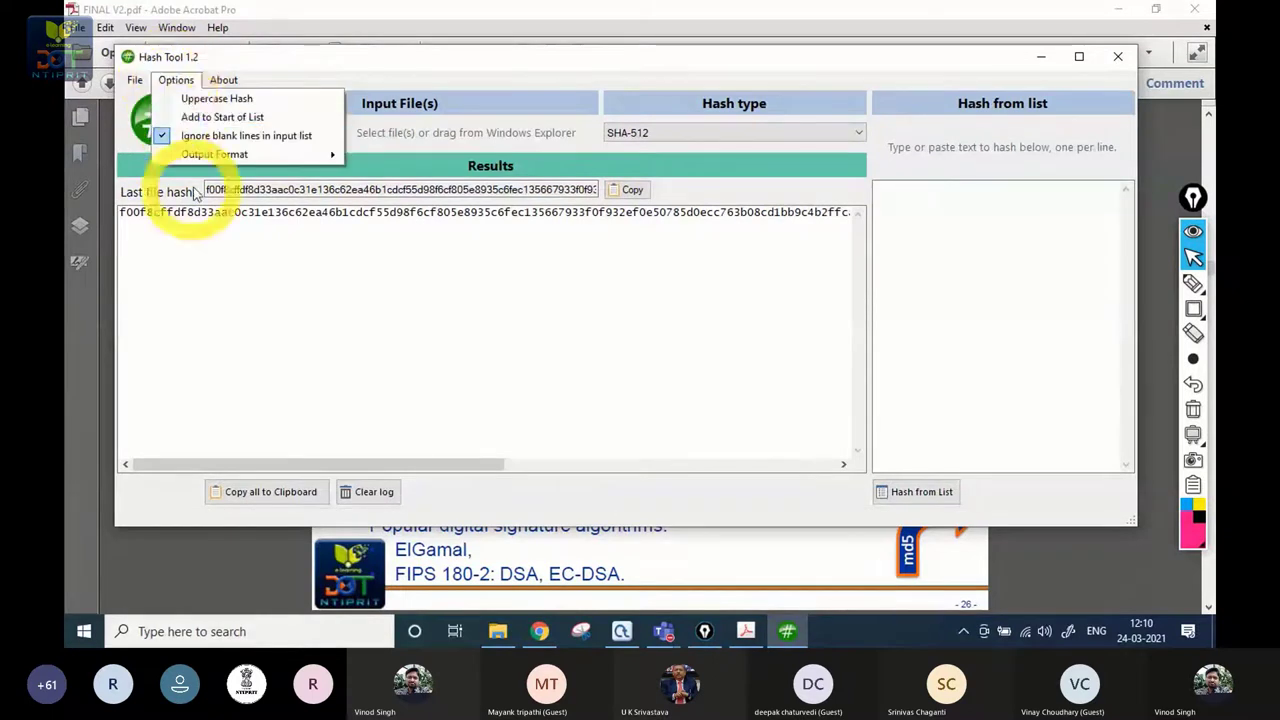
left_click(210, 98)
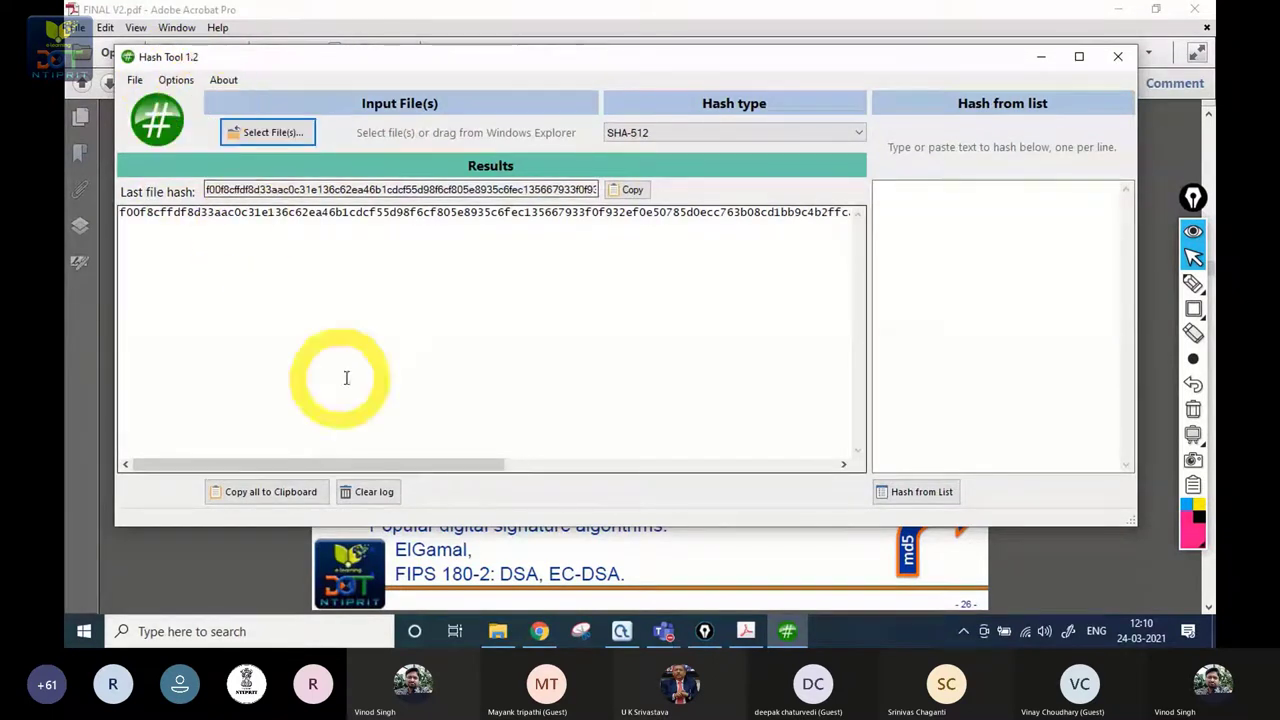
left_click(370, 490)
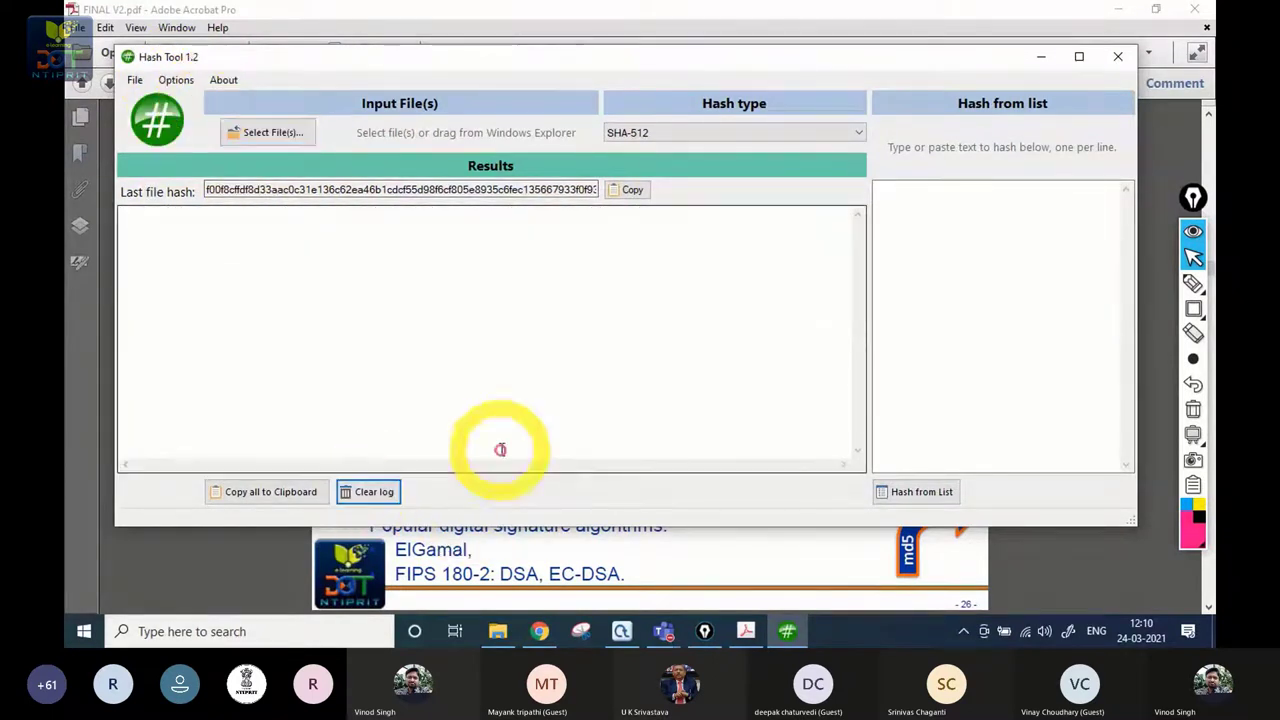
Step: Compute the SHA-512 hash of JNH-GZB-03042021.pdf, review the result, and close Hash Tool
left_click(277, 140)
left_click(357, 193)
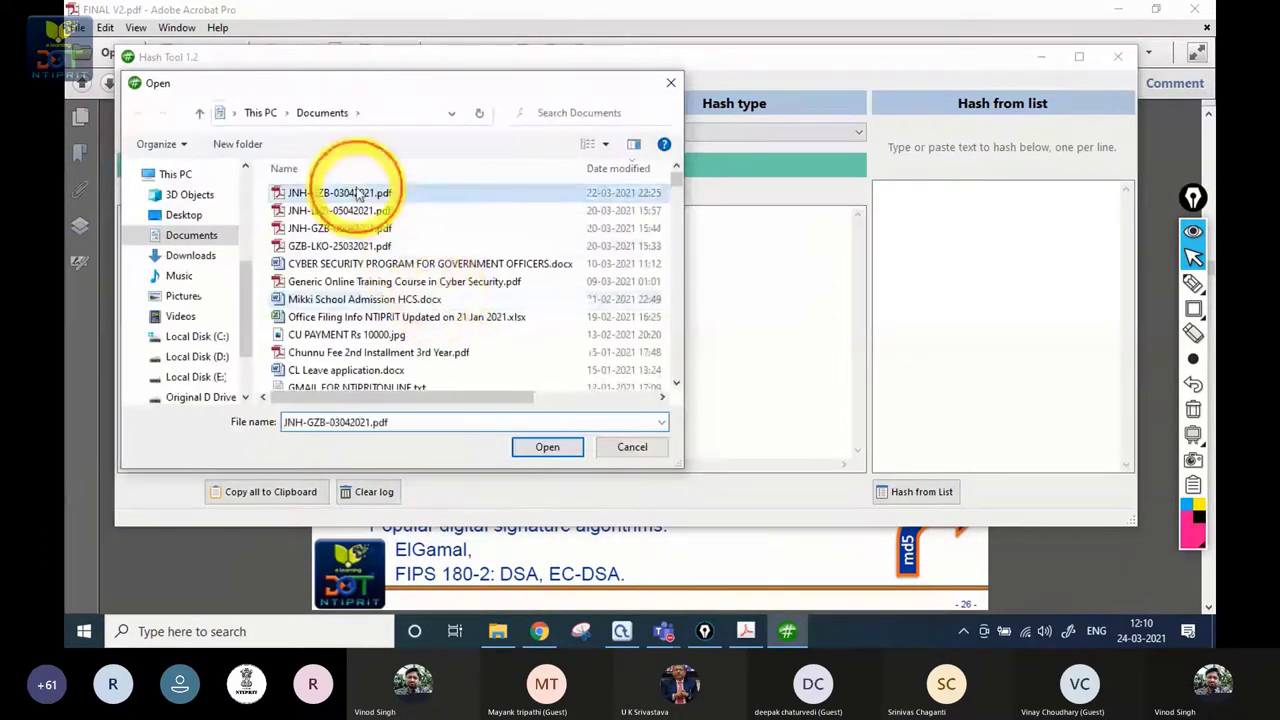
left_click(549, 449)
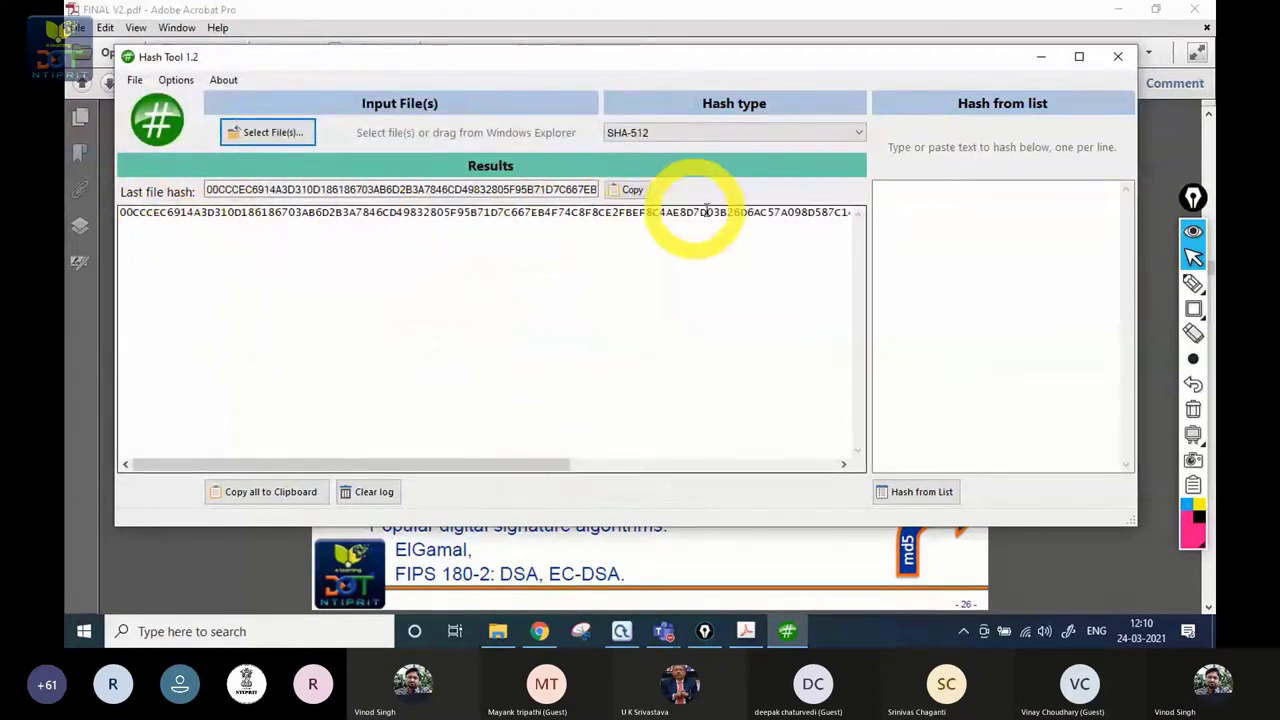
left_click_drag(452, 463, 329, 443)
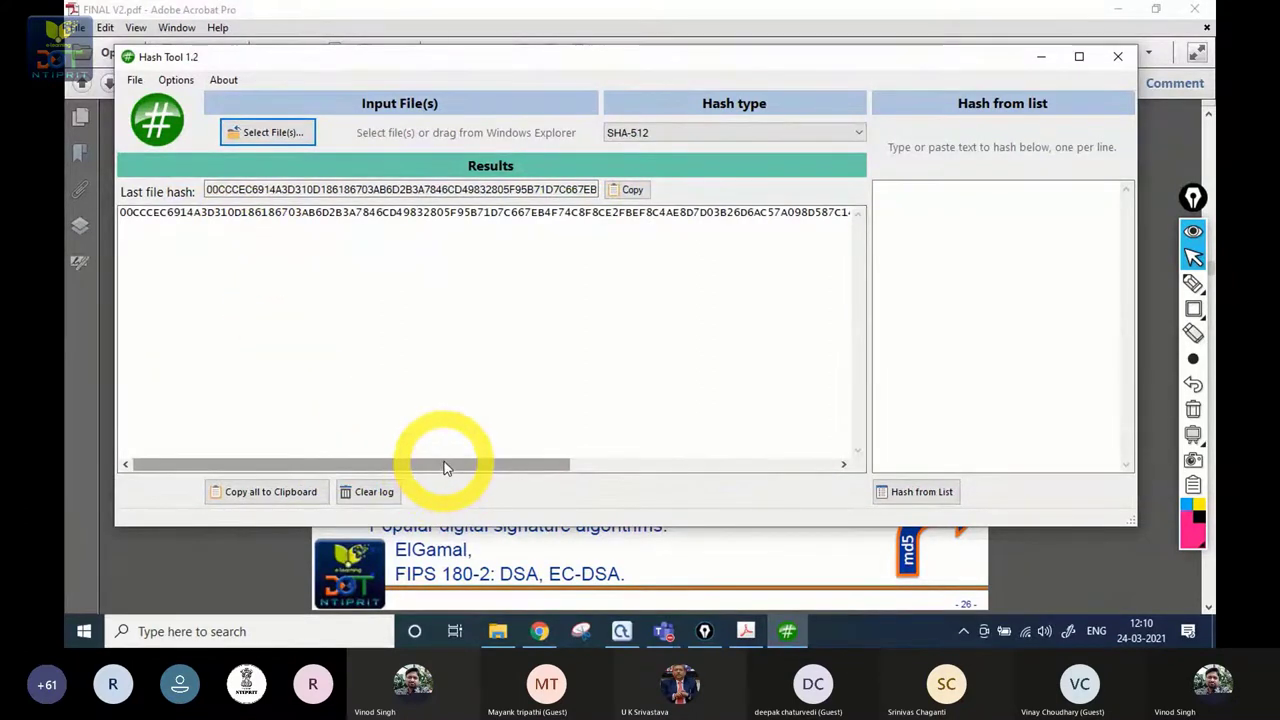
left_click(1119, 58)
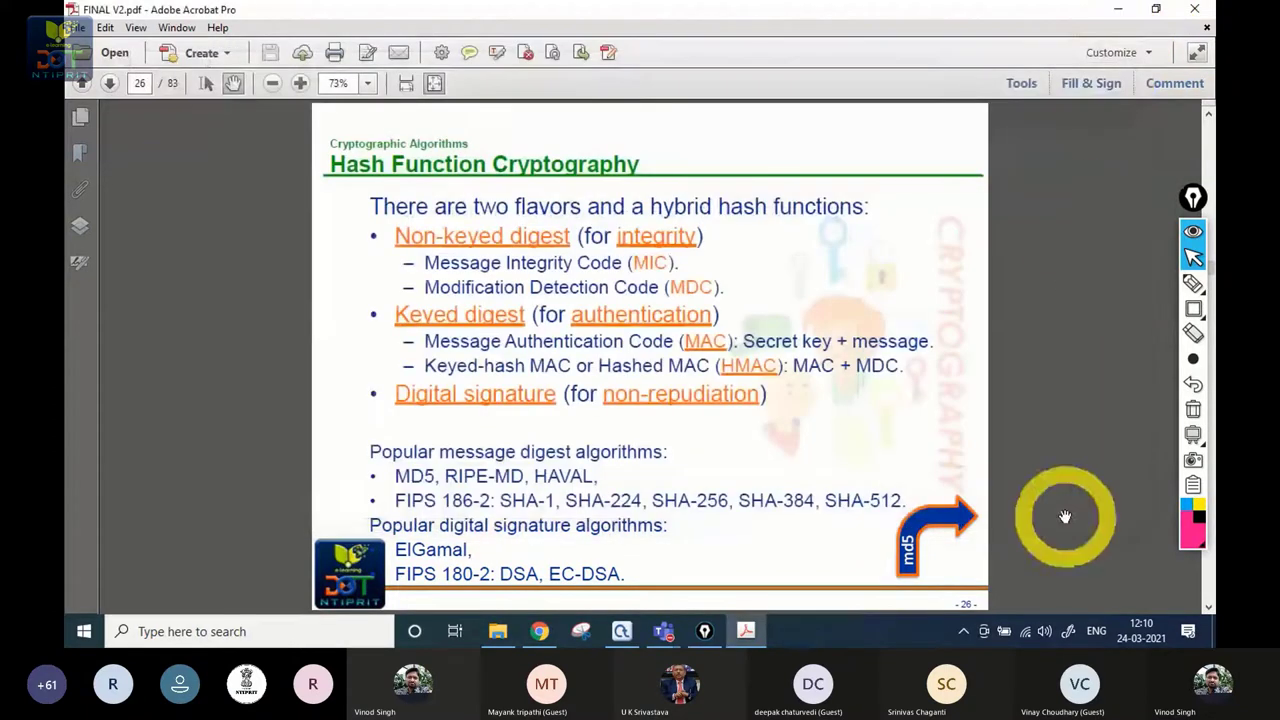